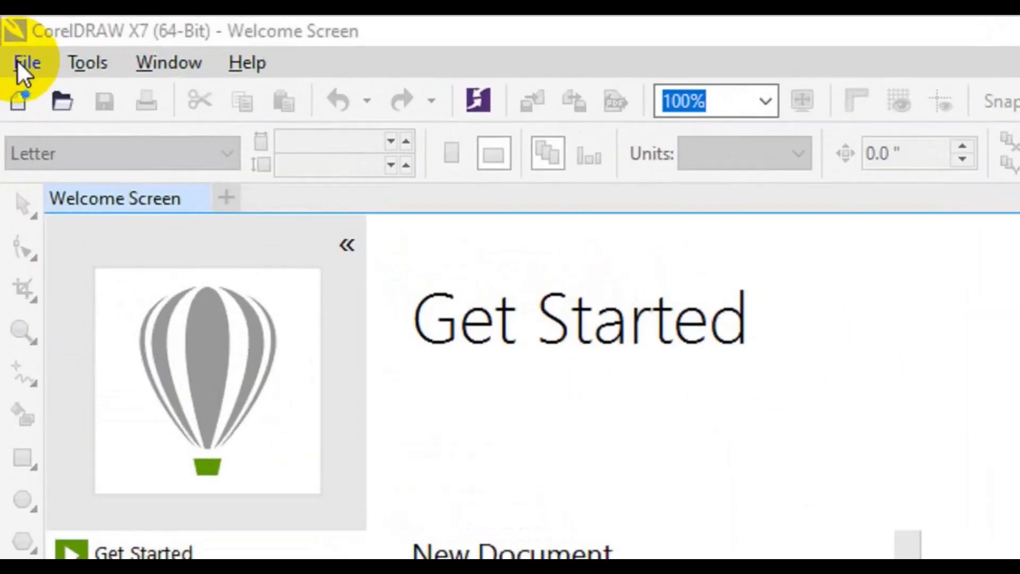
Step: Create a new document named 'Creative ID CARD' with a 2.2 × 3.4 inch page
{"action": "left_click", "coordinate": [84, 100]}
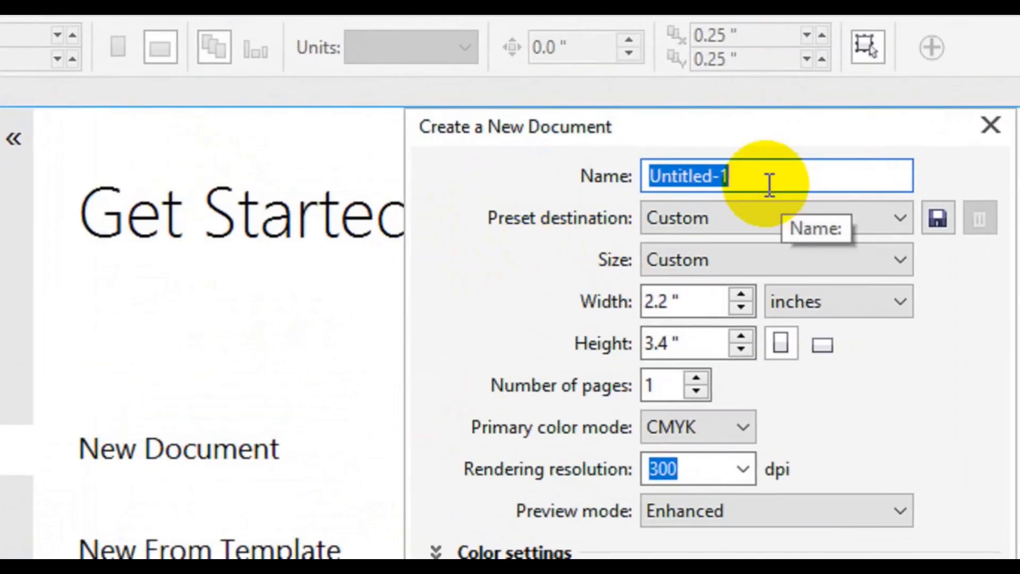
{"action": "type", "text": "Creative ID C"}
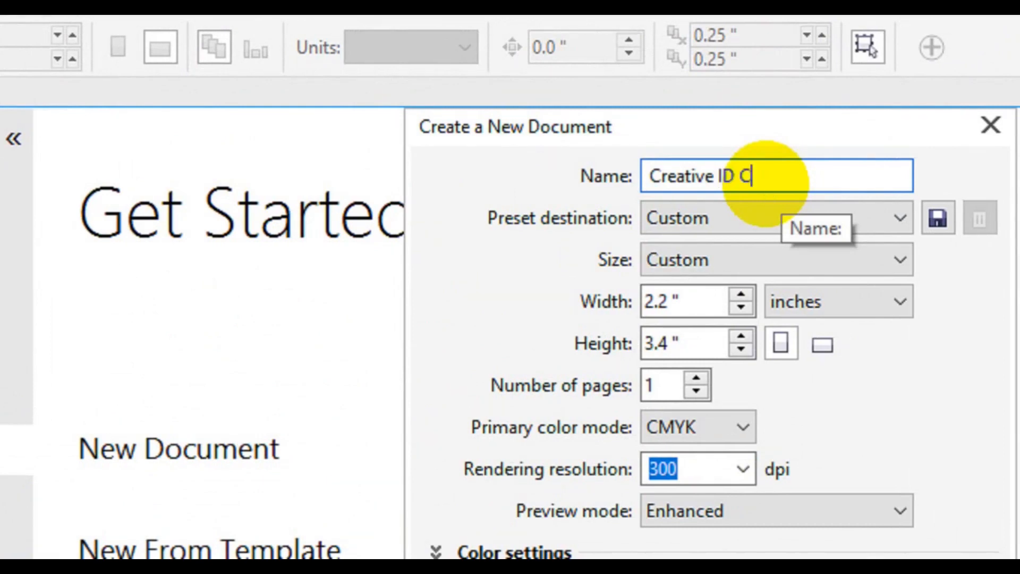
{"action": "key", "text": "Tab"}
{"action": "key", "text": "Tab"}
{"action": "key", "text": "Tab"}
{"action": "key", "text": "Tab"}
{"action": "key", "text": "Tab"}
{"action": "key", "text": "Tab"}
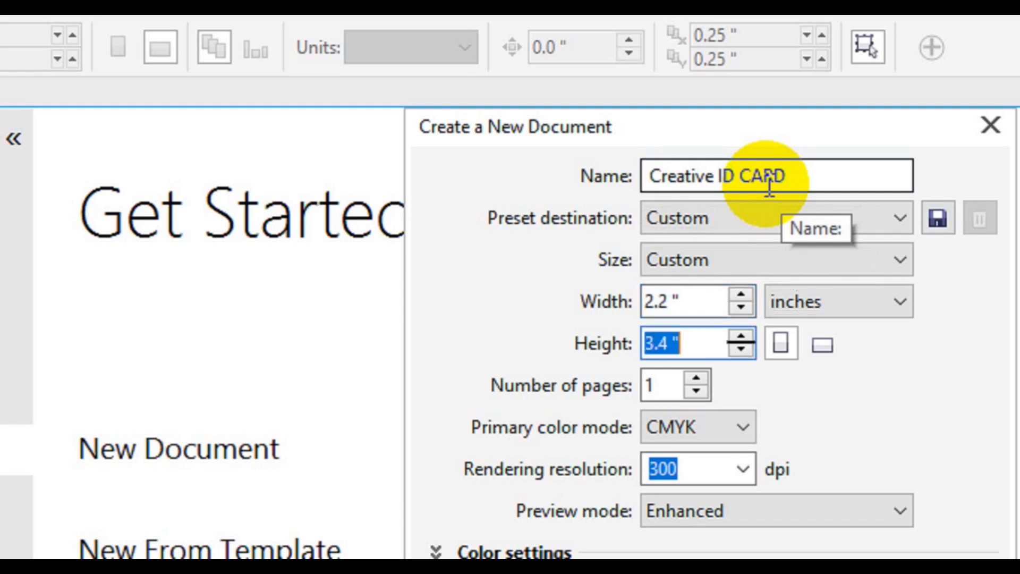
{"action": "key", "text": "Tab"}
{"action": "key", "text": "Tab"}
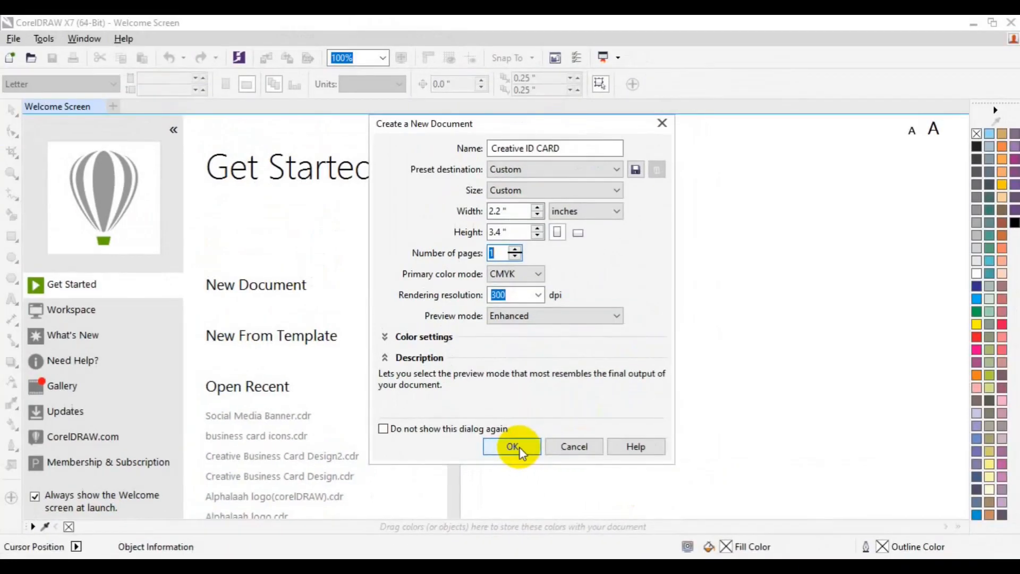
{"action": "left_click", "coordinate": [519, 447]}
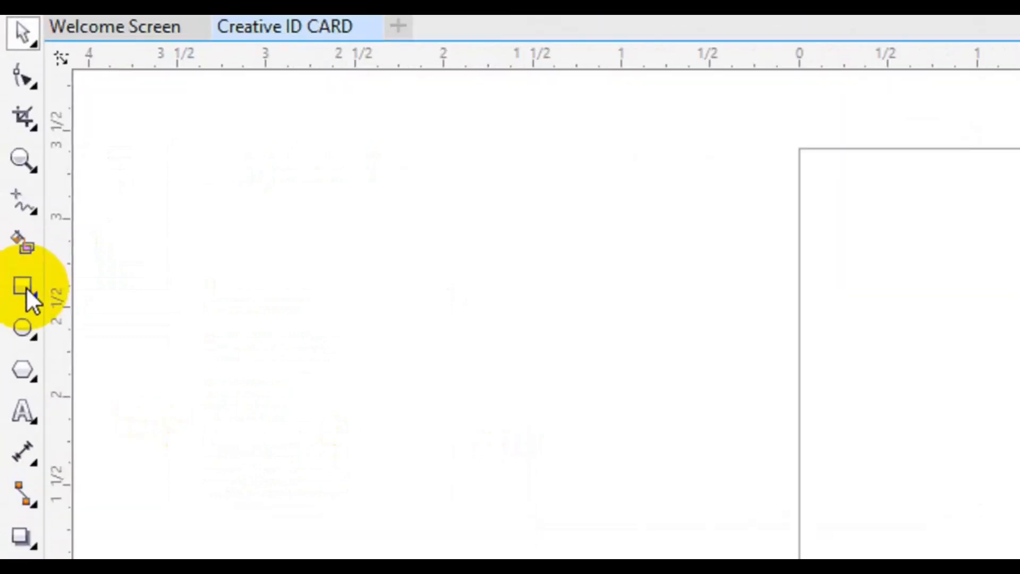
Step: Add a page-sized 2.2 × 3.4 inch rectangle and choose the bezier Pen tool
{"action": "left_click", "coordinate": [27, 289]}
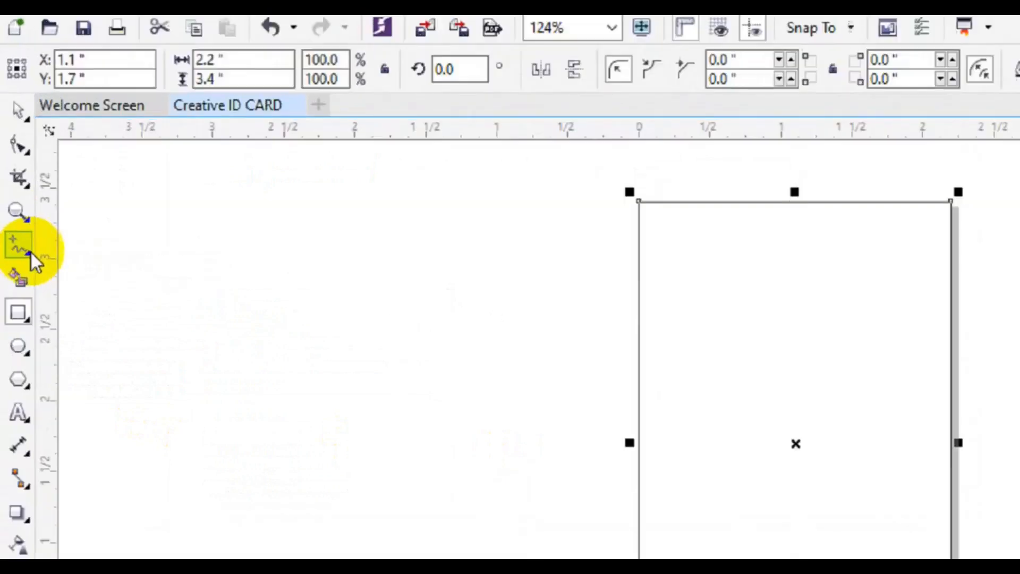
{"action": "left_click", "coordinate": [18, 199]}
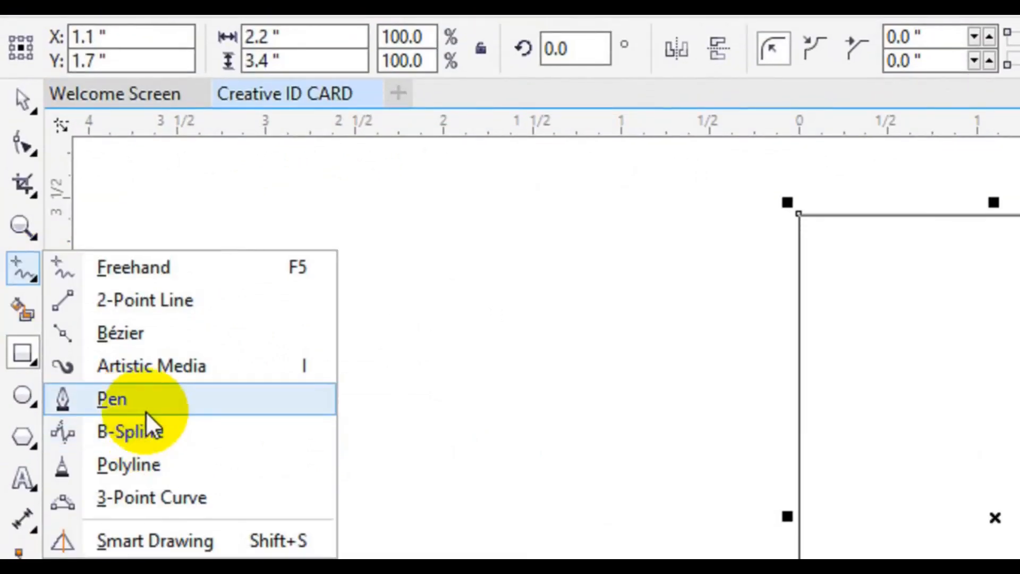
{"action": "left_click", "coordinate": [112, 409]}
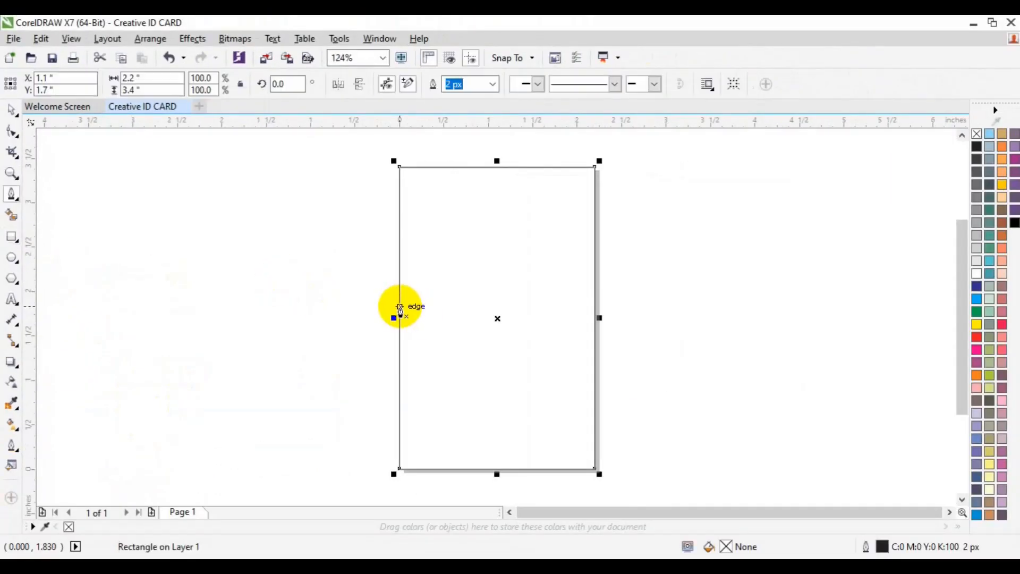
Step: Draw a 3-node S-curve wave from the rectangle's left edge to its right edge
{"action": "left_click", "coordinate": [400, 307]}
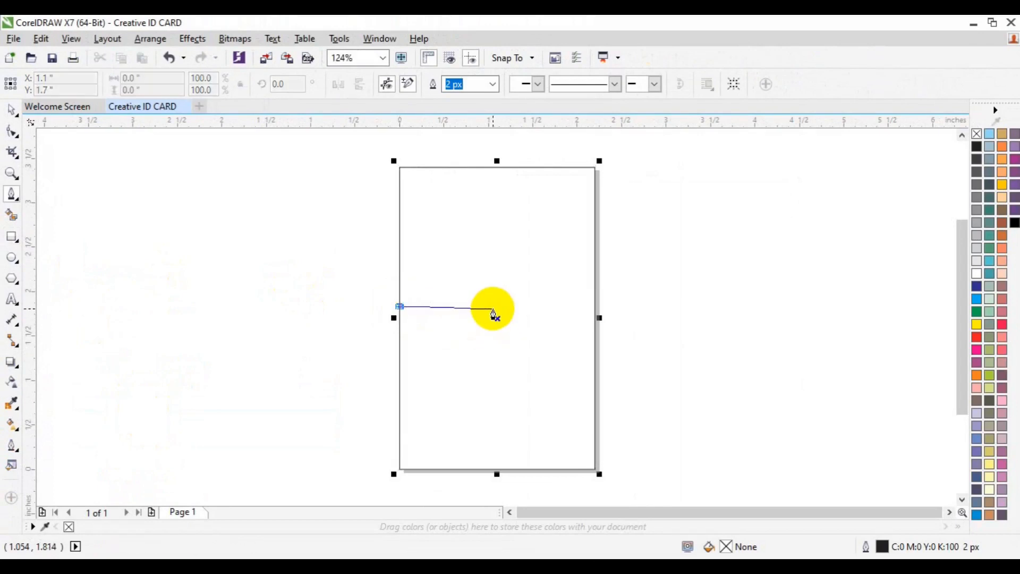
{"action": "left_click_drag", "start_coordinate": [493, 309], "coordinate": [557, 263]}
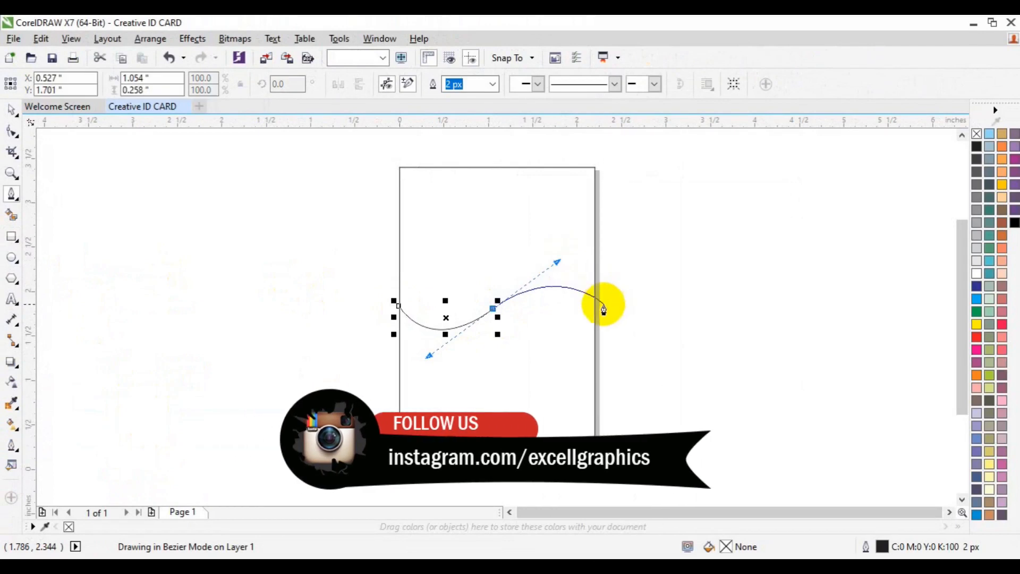
{"action": "left_click", "coordinate": [596, 308]}
{"action": "key", "text": "Escape"}
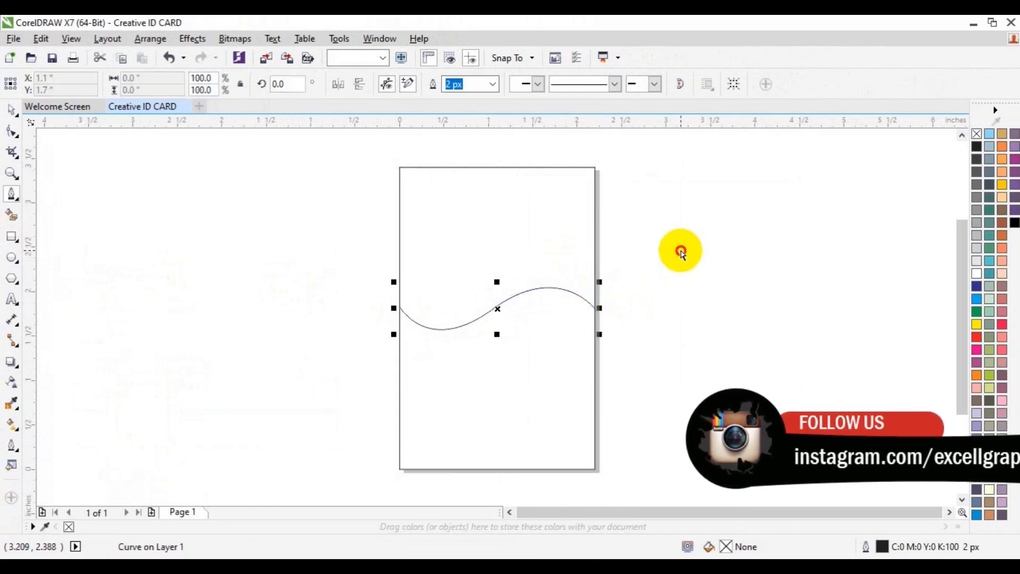
Step: Reshape the wave's middle node and curve handles into a smoother S-shaped sweep
{"action": "left_click", "coordinate": [12, 131]}
{"action": "left_click", "coordinate": [352, 259]}
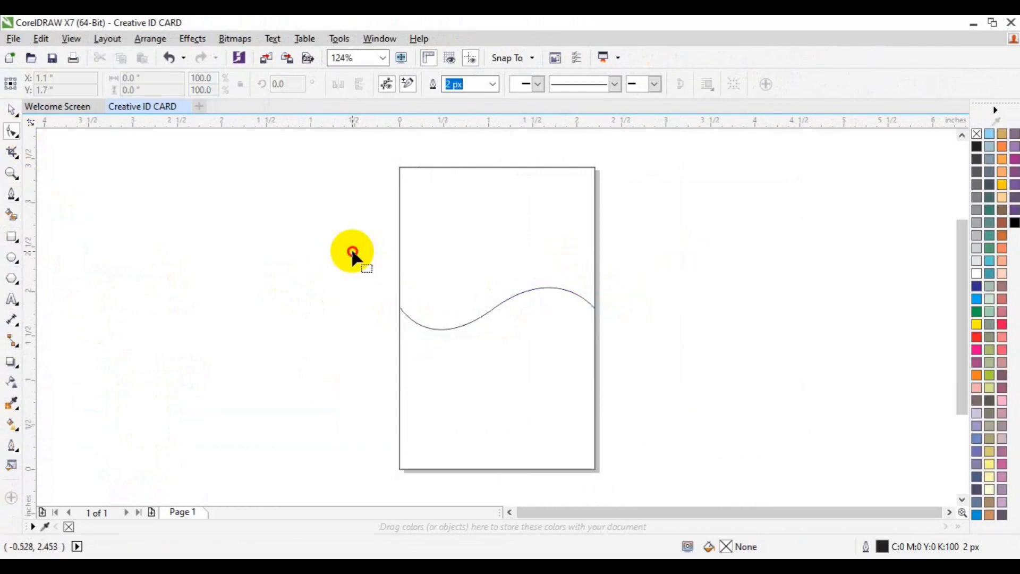
{"action": "left_click", "coordinate": [495, 312]}
{"action": "left_click", "coordinate": [493, 308]}
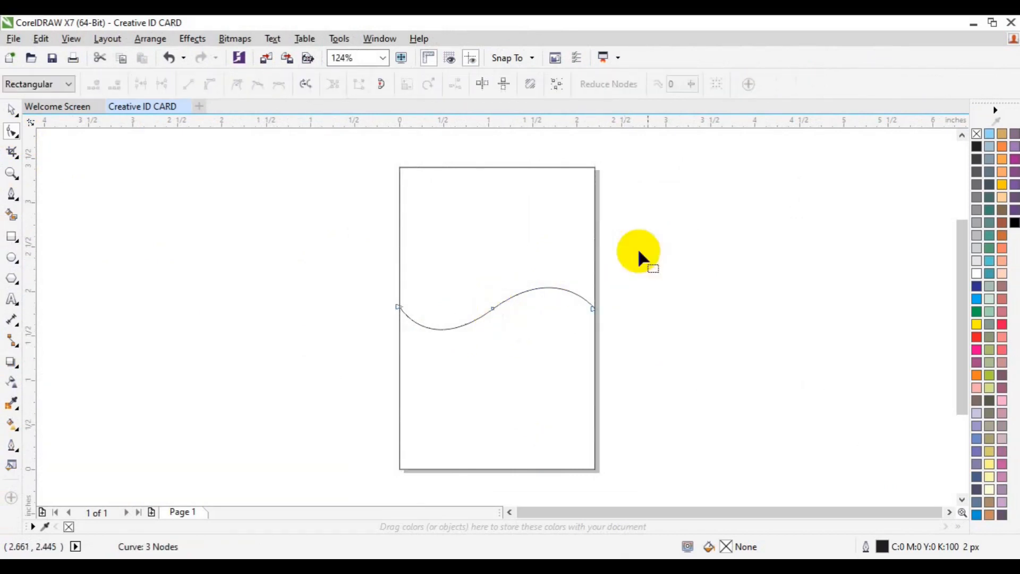
{"action": "left_click_drag", "start_coordinate": [658, 232], "coordinate": [544, 359]}
{"action": "mouse_move", "coordinate": [557, 261]}
{"action": "left_mouse_down"}
{"action": "mouse_move", "coordinate": [547, 253]}
{"action": "mouse_move", "coordinate": [558, 243]}
{"action": "left_mouse_up"}
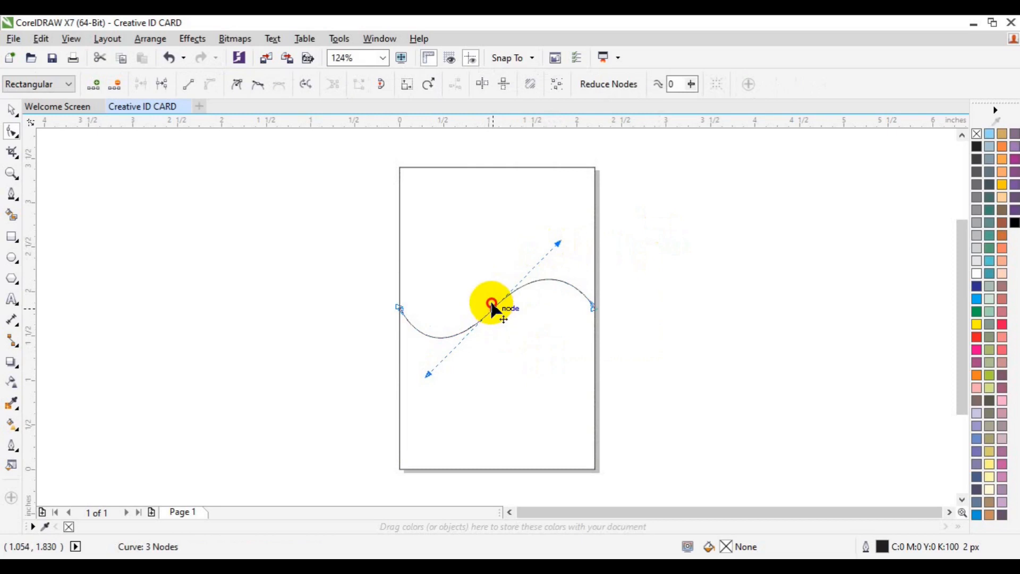
{"action": "left_click_drag", "start_coordinate": [492, 302], "coordinate": [492, 296]}
{"action": "left_click_drag", "start_coordinate": [560, 228], "coordinate": [562, 231]}
{"action": "key", "text": "space"}
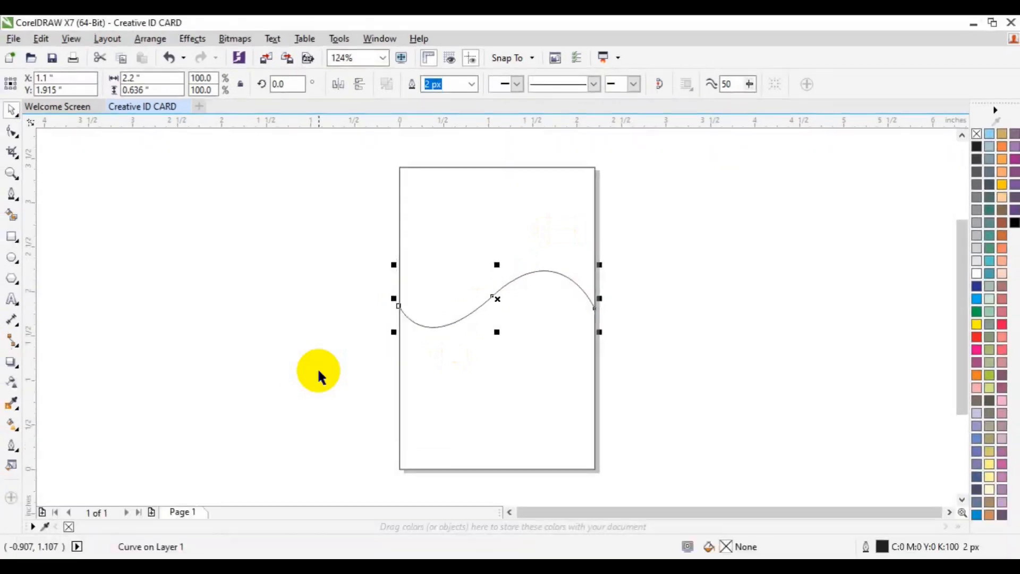
Step: Adjust the second wave's left end node to vary its curvature slightly
{"action": "left_click", "coordinate": [11, 133]}
{"action": "left_click_drag", "start_coordinate": [269, 197], "coordinate": [399, 325]}
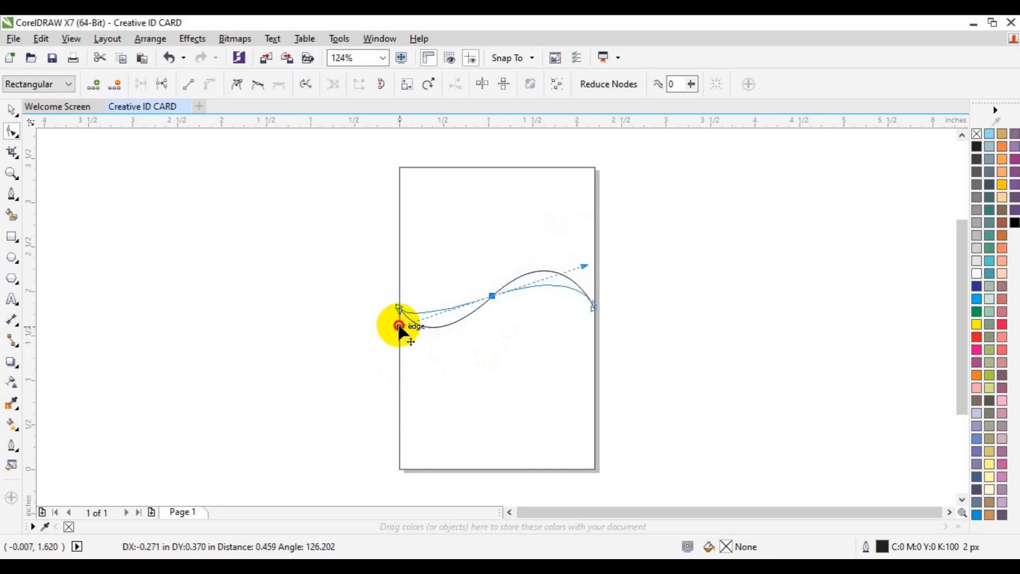
{"action": "mouse_move", "coordinate": [399, 327]}
{"action": "left_mouse_down"}
{"action": "mouse_move", "coordinate": [391, 298]}
{"action": "mouse_move", "coordinate": [414, 330]}
{"action": "left_mouse_up"}
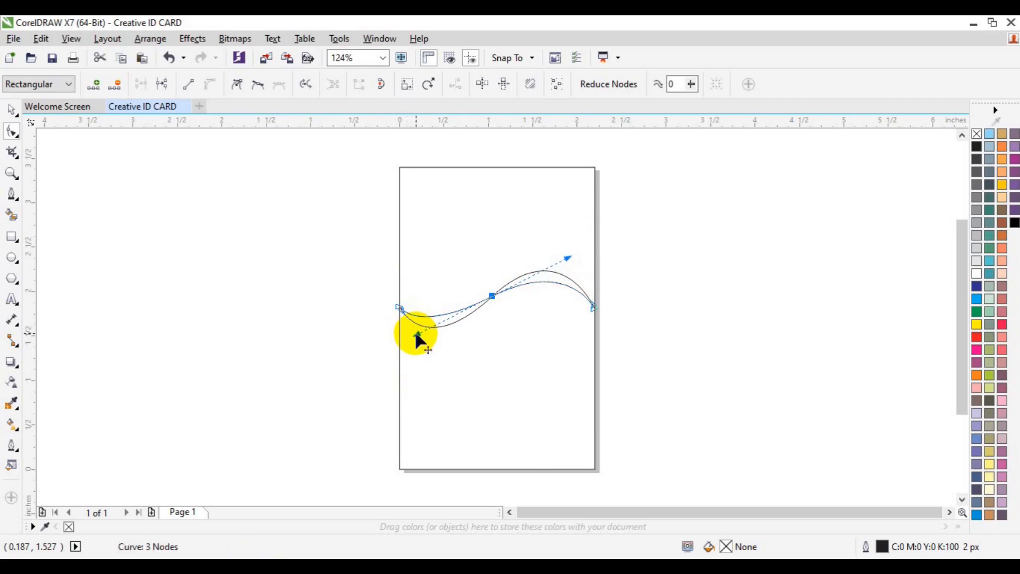
{"action": "key", "text": "space"}
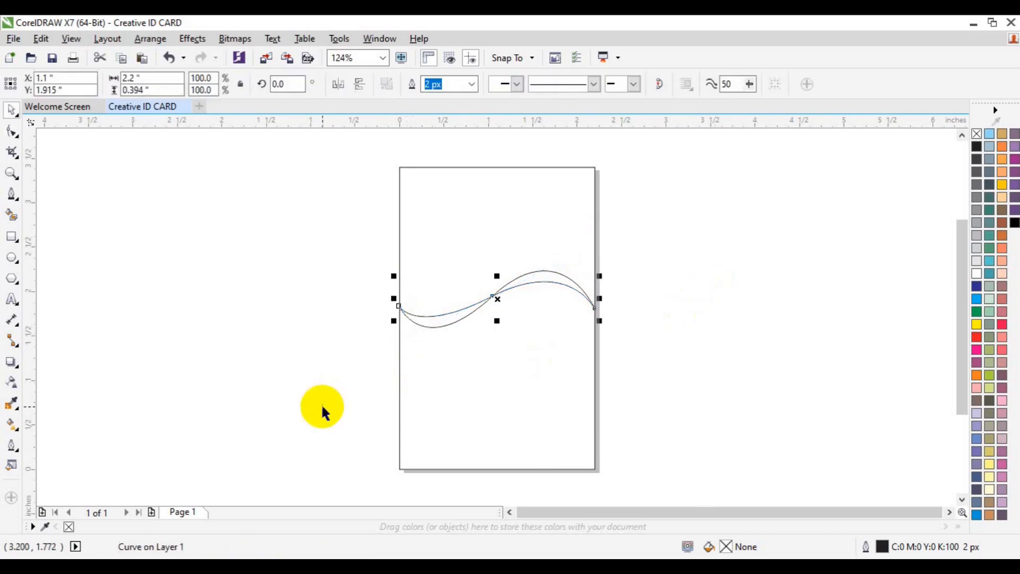
Step: Draw a curved line from the card's right edge to the wave's centre node
{"action": "left_click", "coordinate": [233, 291]}
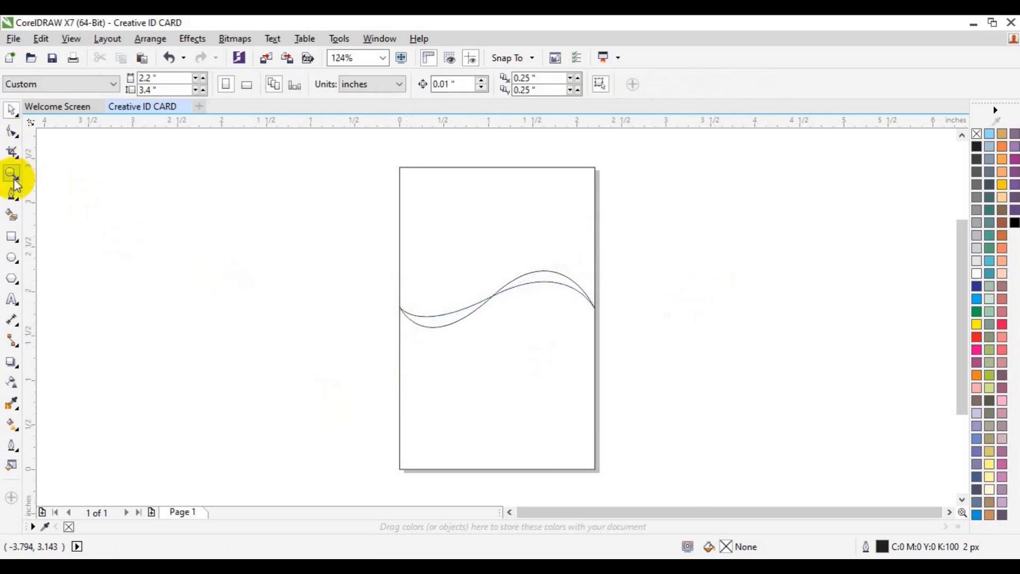
{"action": "left_click", "coordinate": [12, 192]}
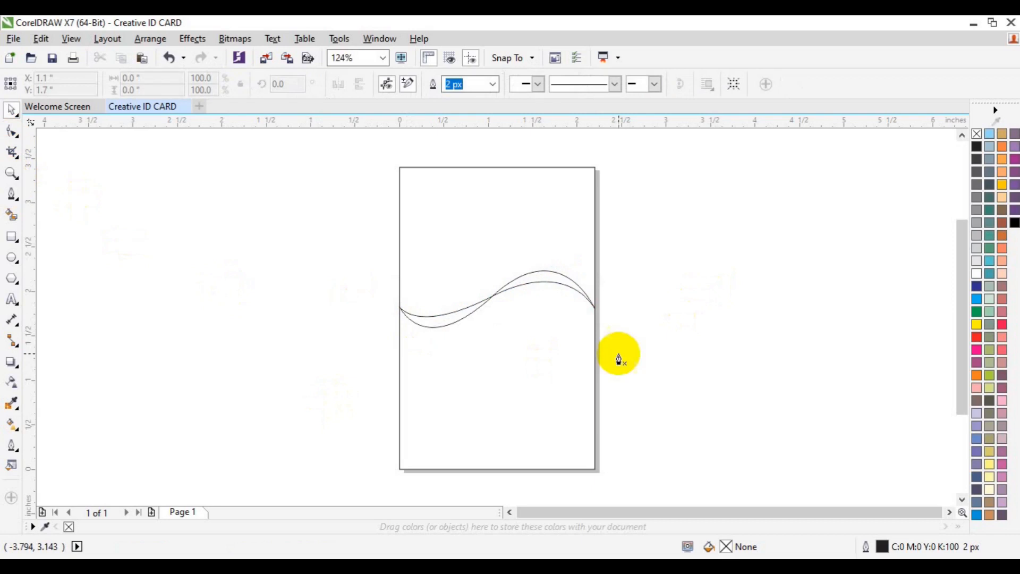
{"action": "left_click", "coordinate": [594, 331]}
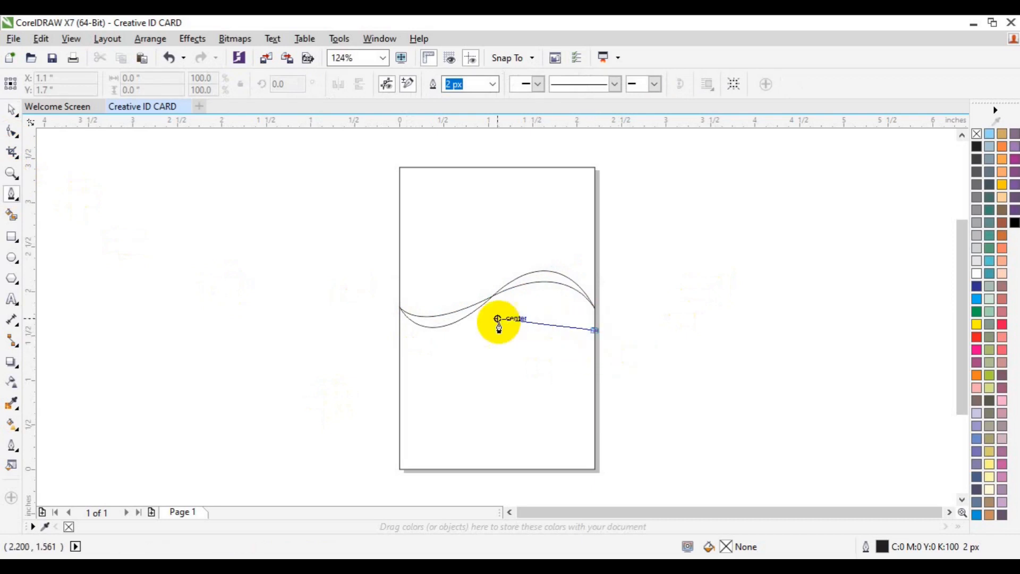
{"action": "left_click_drag", "start_coordinate": [498, 300], "coordinate": [413, 320]}
{"action": "double_click", "coordinate": [497, 300]}
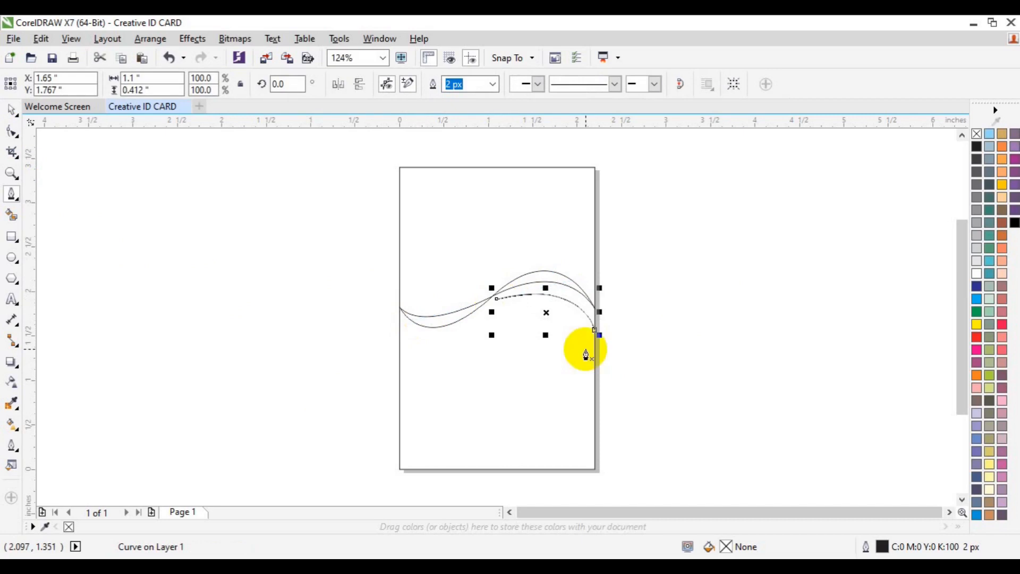
Step: Draw a lower curve from the wave's centre down to the right edge, then select all curves
{"action": "left_click", "coordinate": [497, 297]}
{"action": "left_click_drag", "start_coordinate": [546, 335], "coordinate": [562, 344]}
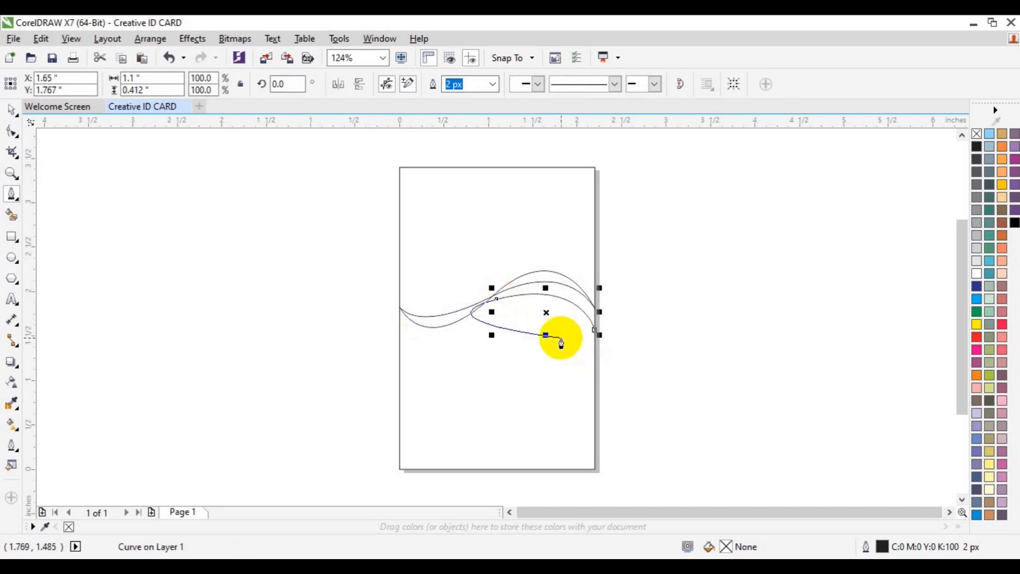
{"action": "left_click", "coordinate": [496, 301]}
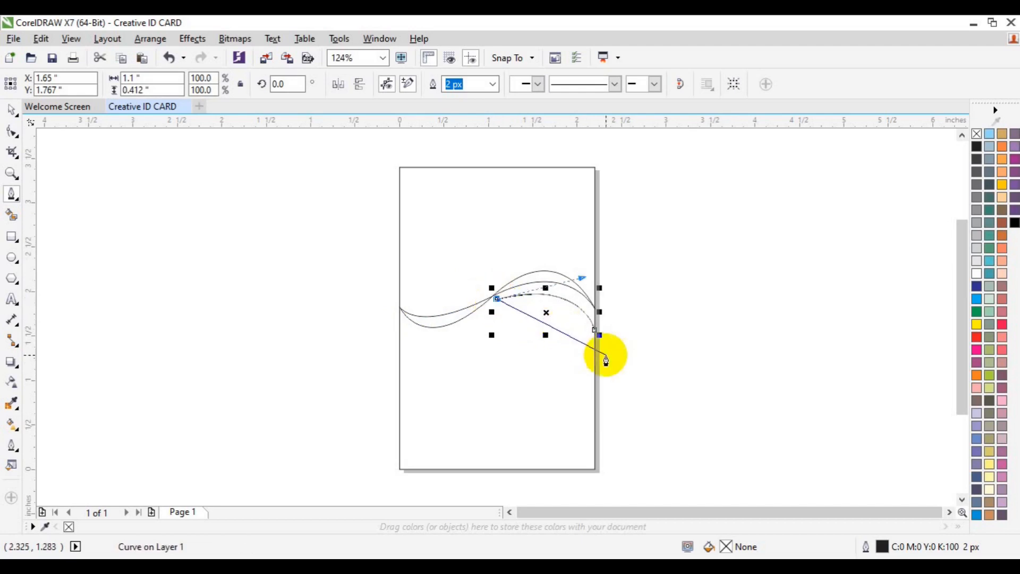
{"action": "left_click_drag", "start_coordinate": [595, 360], "coordinate": [602, 424]}
{"action": "key", "text": "Escape"}
{"action": "key", "text": "space"}
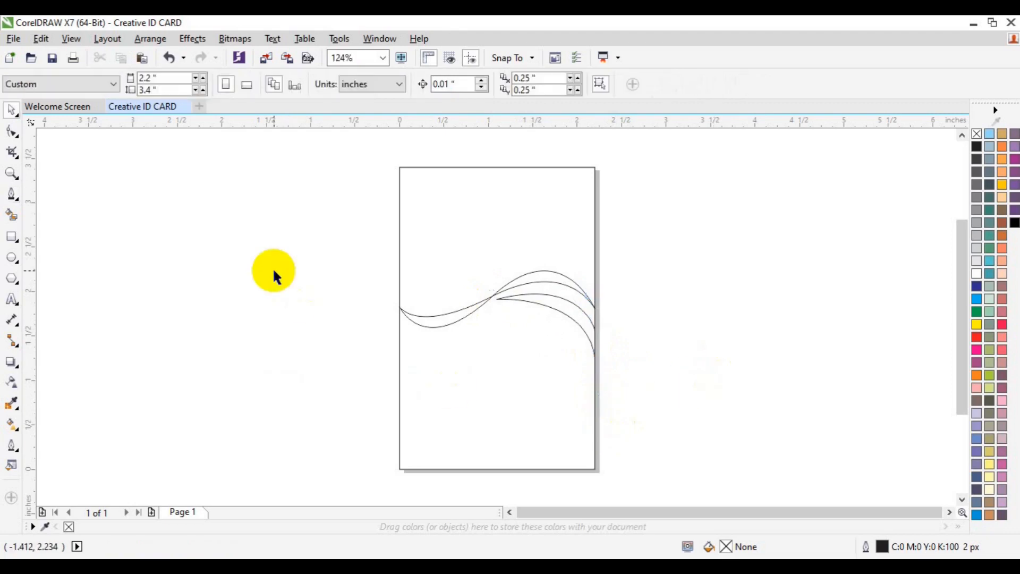
{"action": "left_click_drag", "start_coordinate": [318, 224], "coordinate": [632, 364]}
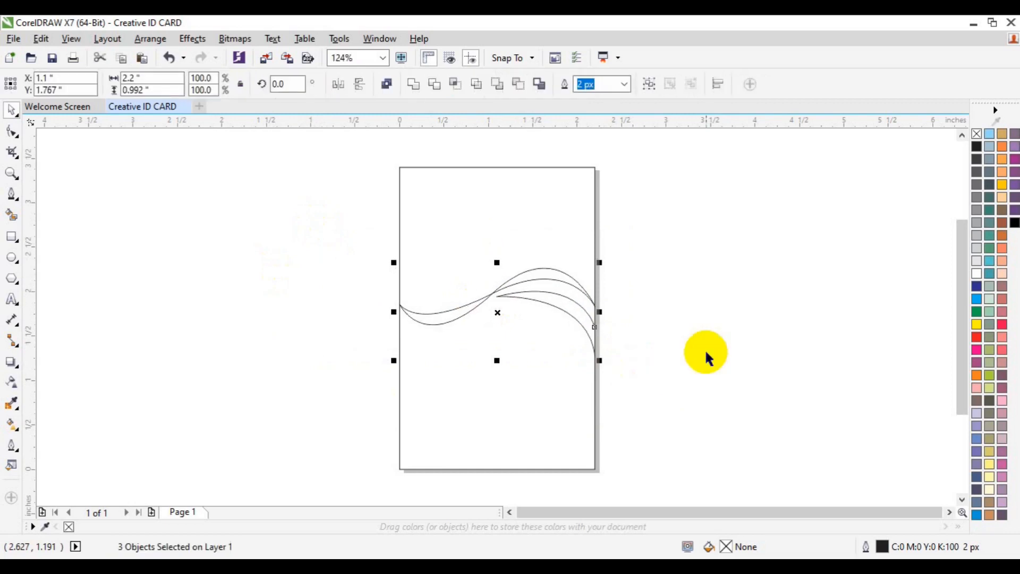
Step: Smart Fill the area above the wave and the slivers between the right curves
{"action": "left_click", "coordinate": [709, 353]}
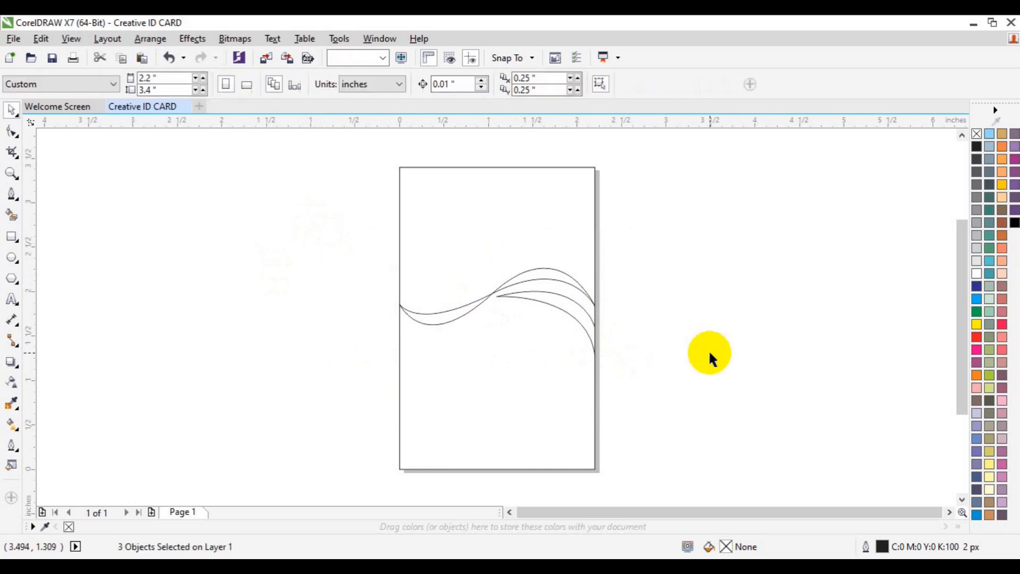
{"action": "left_click", "coordinate": [12, 215]}
{"action": "left_click", "coordinate": [496, 230]}
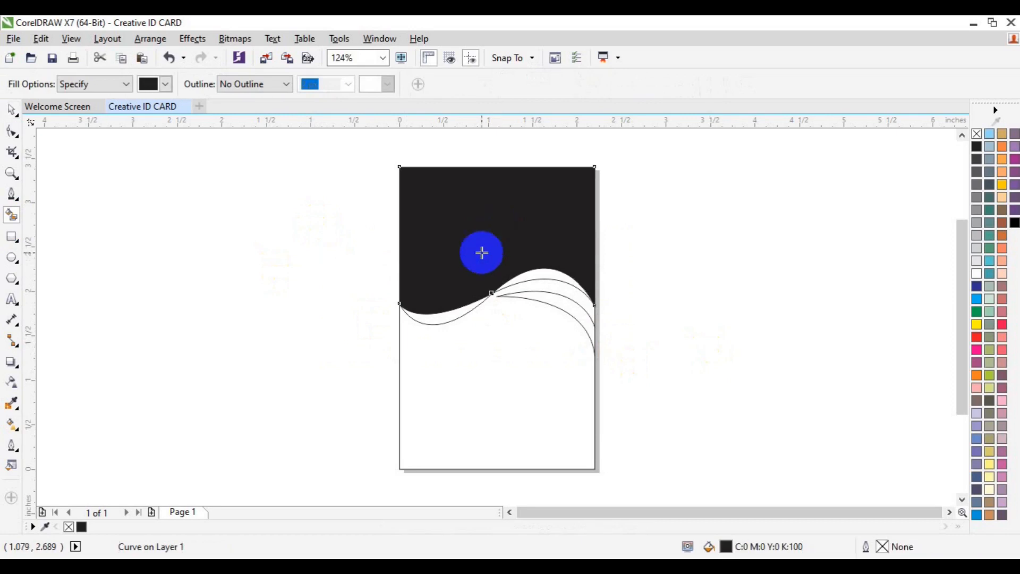
{"action": "left_click", "coordinate": [440, 316]}
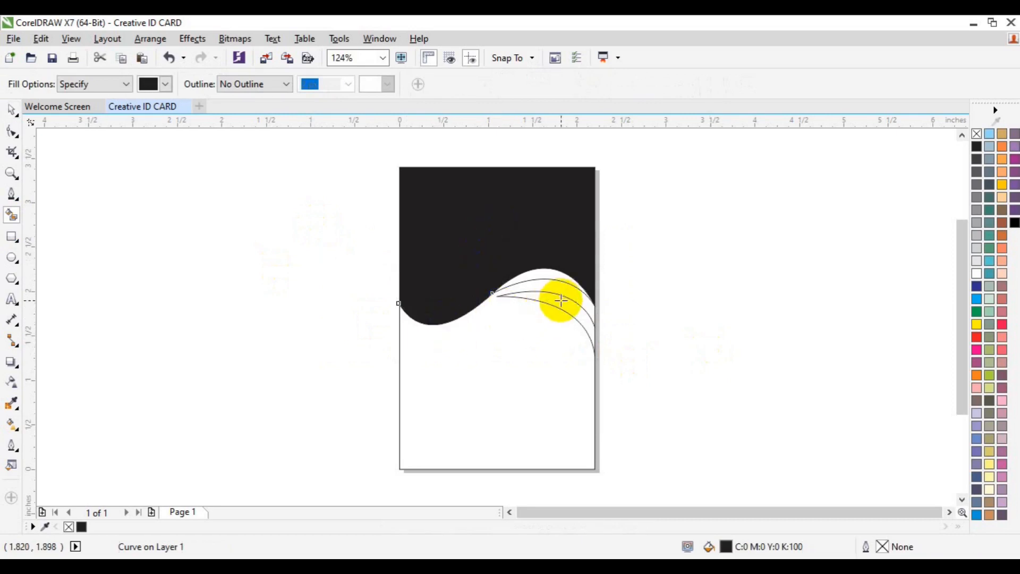
{"action": "left_click", "coordinate": [561, 300]}
{"action": "left_click", "coordinate": [550, 273]}
{"action": "key", "text": "space"}
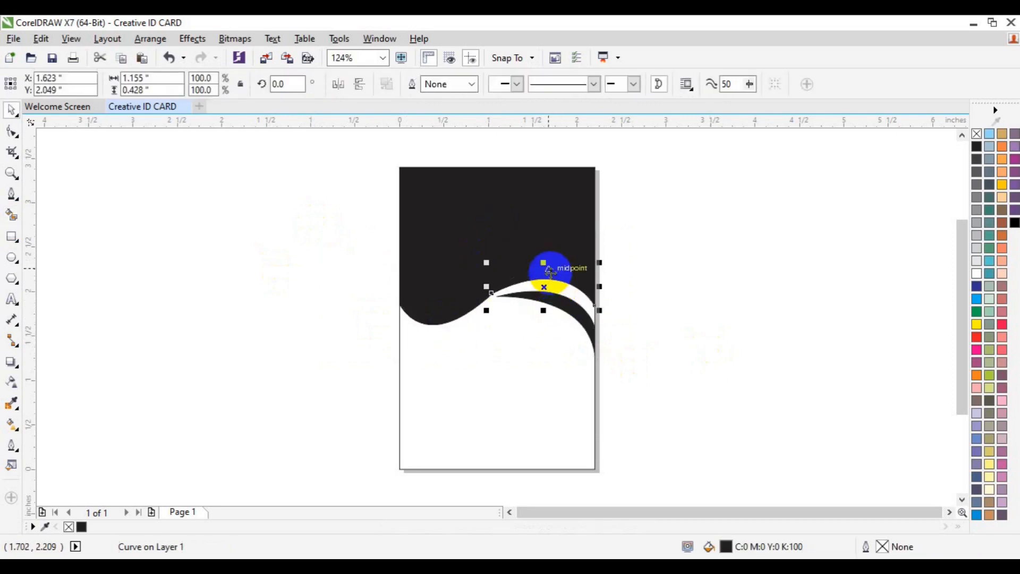
Step: Make the upper sliver light grey and remove outlines from all the filled shapes
{"action": "left_click", "coordinate": [977, 257]}
{"action": "left_click", "coordinate": [340, 151]}
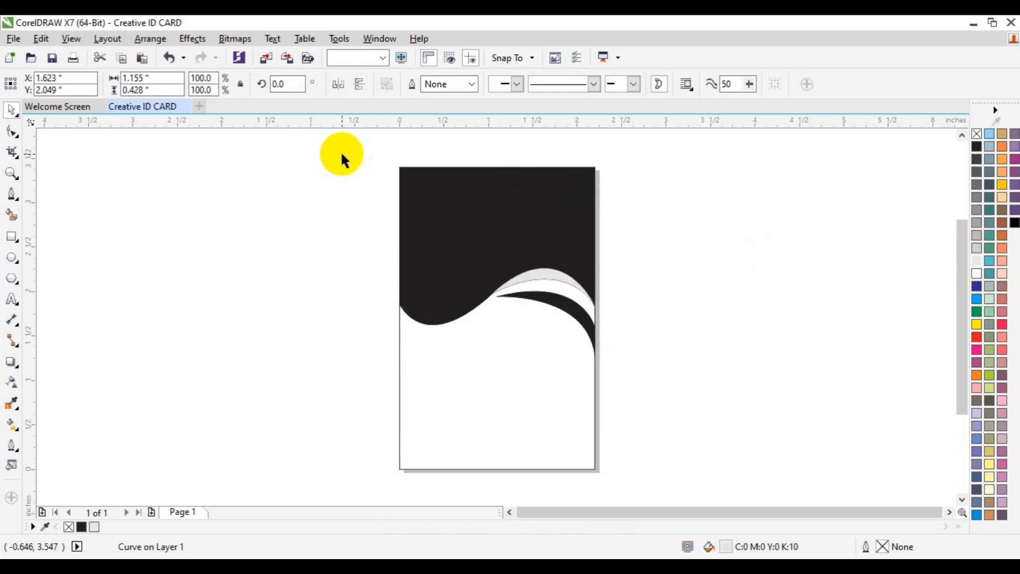
{"action": "left_click_drag", "start_coordinate": [334, 149], "coordinate": [629, 377]}
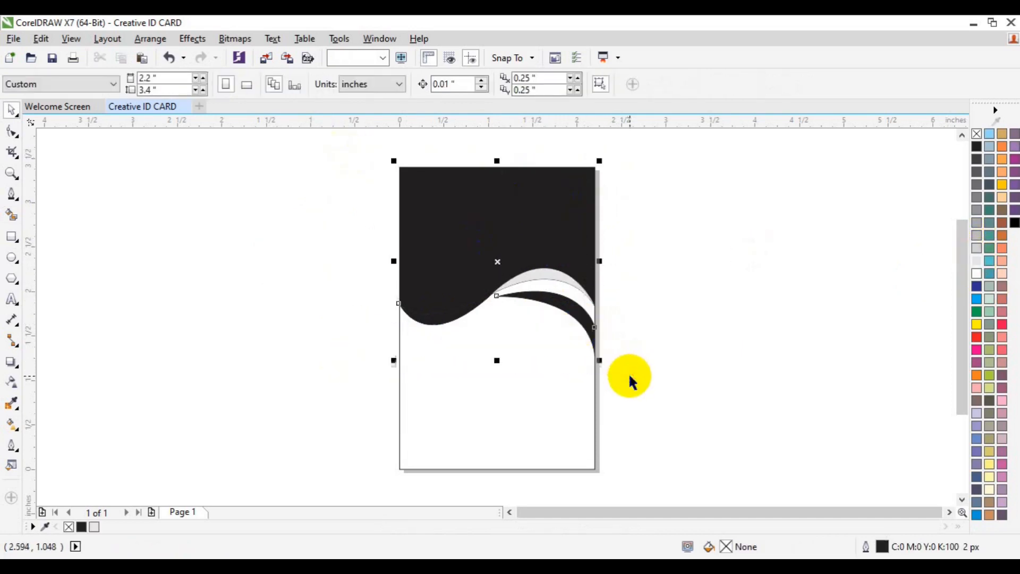
{"action": "right_click", "coordinate": [976, 134]}
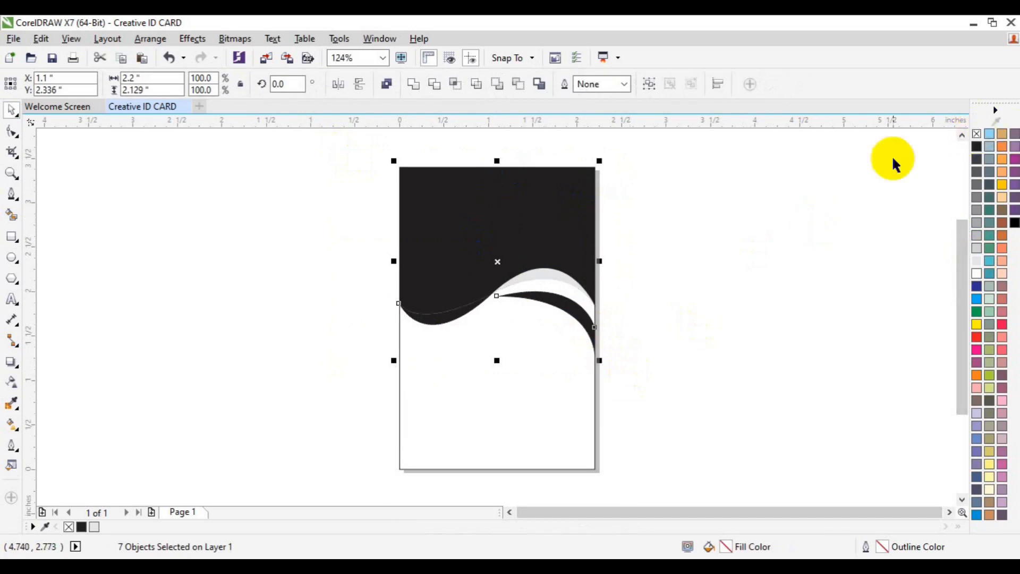
{"action": "left_click", "coordinate": [790, 231]}
{"action": "left_click", "coordinate": [551, 305]}
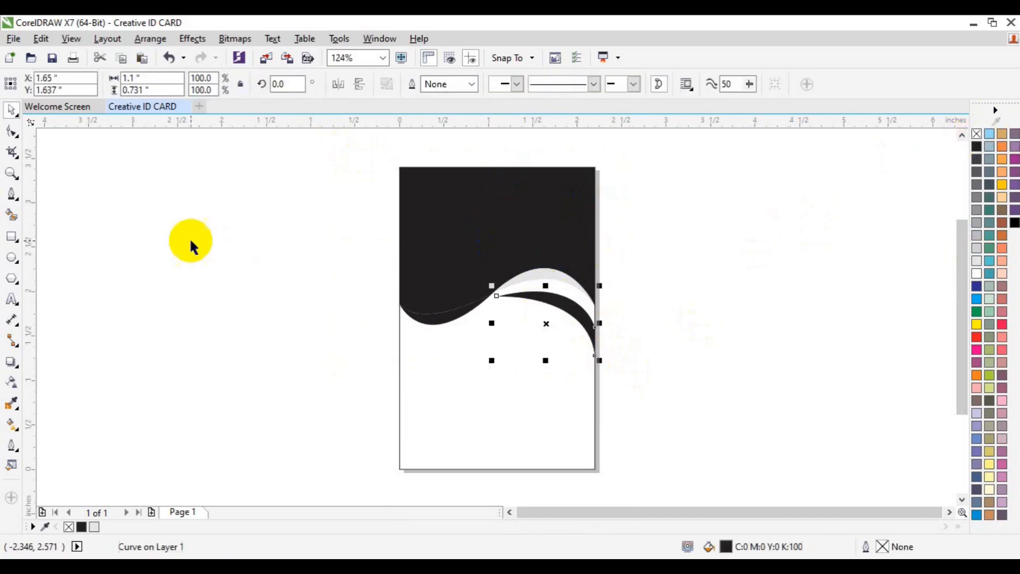
{"action": "left_click", "coordinate": [11, 132]}
Step: Drag the black swoosh's end control handle so it widens smoothly into the card's right edge
{"action": "left_click_drag", "start_coordinate": [622, 268], "coordinate": [586, 343]}
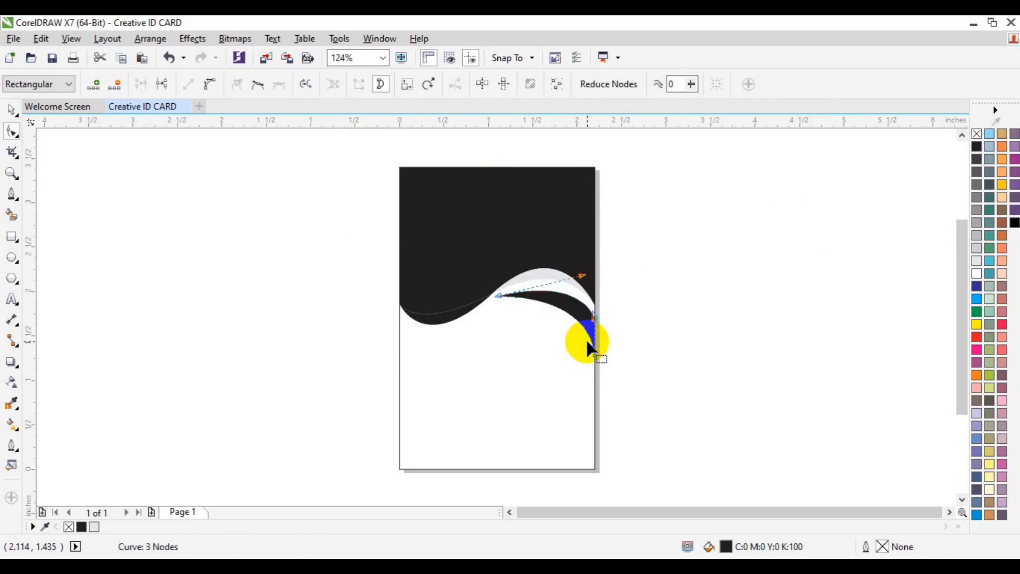
{"action": "left_click", "coordinate": [444, 228]}
{"action": "mouse_move", "coordinate": [370, 244]}
{"action": "left_mouse_down"}
{"action": "mouse_move", "coordinate": [528, 319]}
{"action": "mouse_move", "coordinate": [499, 304]}
{"action": "left_mouse_up"}
{"action": "key", "text": "ctrl+z"}
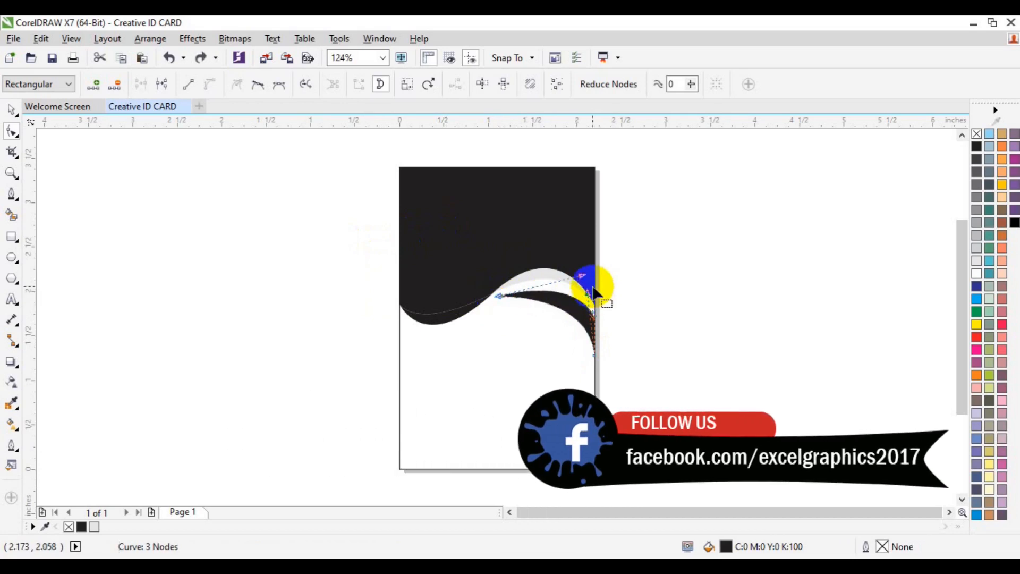
{"action": "left_click_drag", "start_coordinate": [583, 280], "coordinate": [569, 272]}
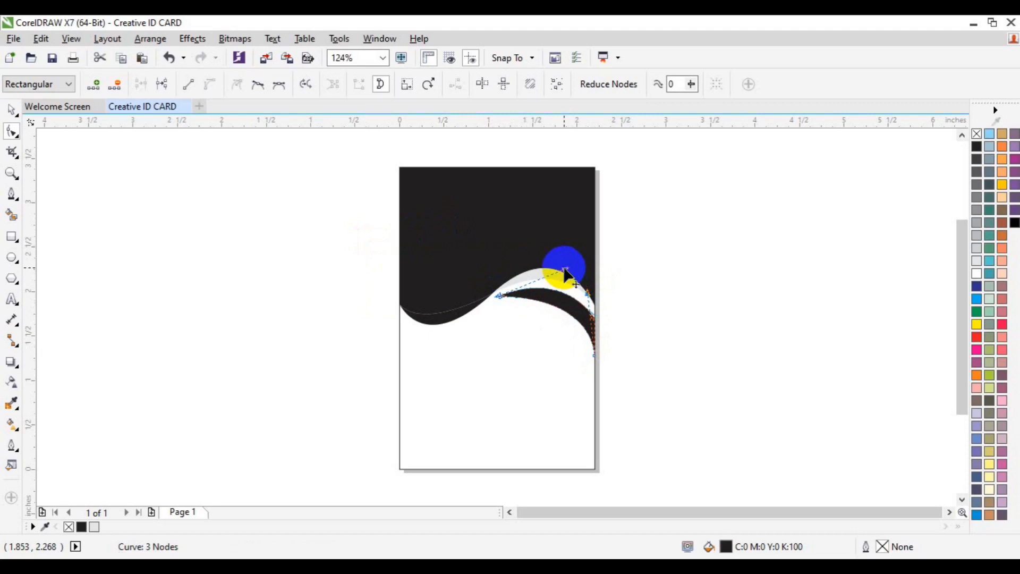
{"action": "key", "text": "space"}
{"action": "left_click", "coordinate": [664, 286]}
{"action": "left_click", "coordinate": [528, 186]}
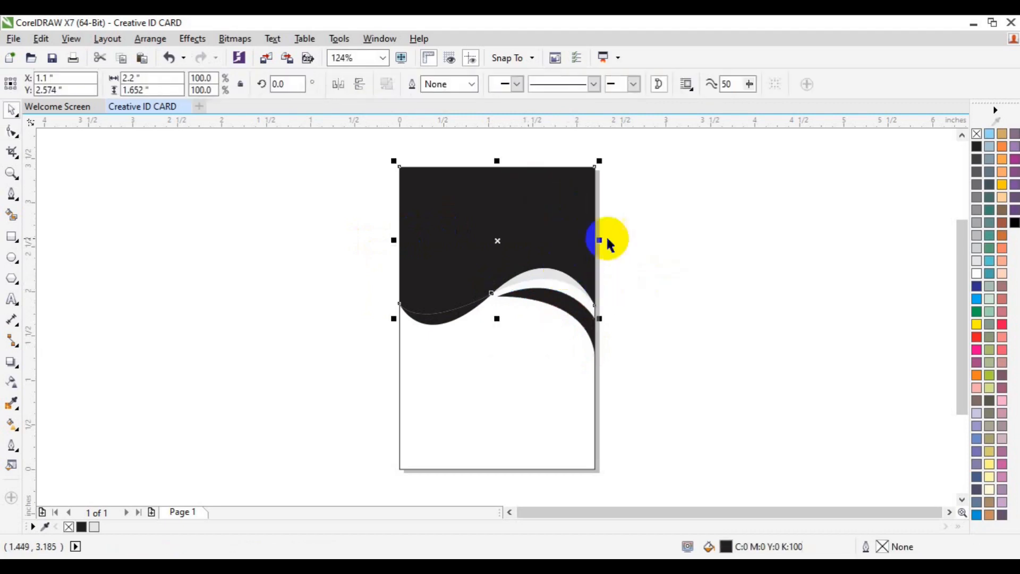
Step: Fill the top wave shape red and the right swoosh a dark red shade
{"action": "left_click", "coordinate": [977, 349]}
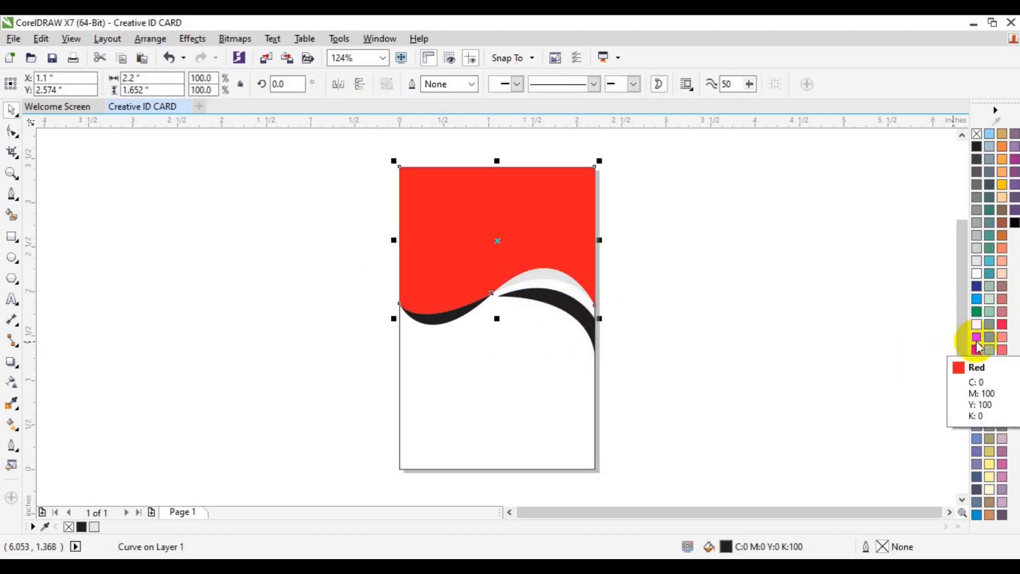
{"action": "left_click", "coordinate": [758, 278]}
{"action": "left_click", "coordinate": [536, 301]}
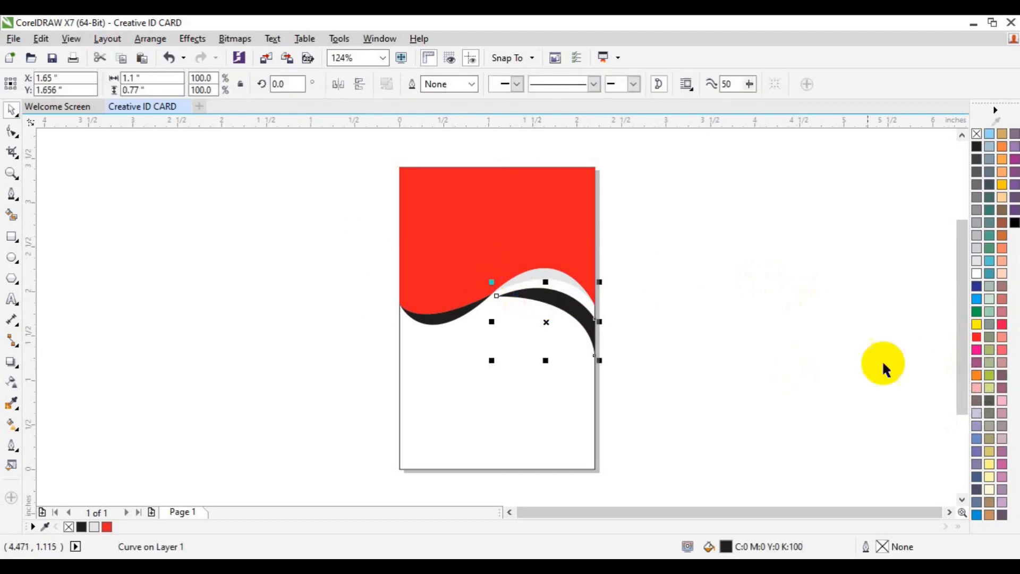
{"action": "left_click", "coordinate": [977, 337]}
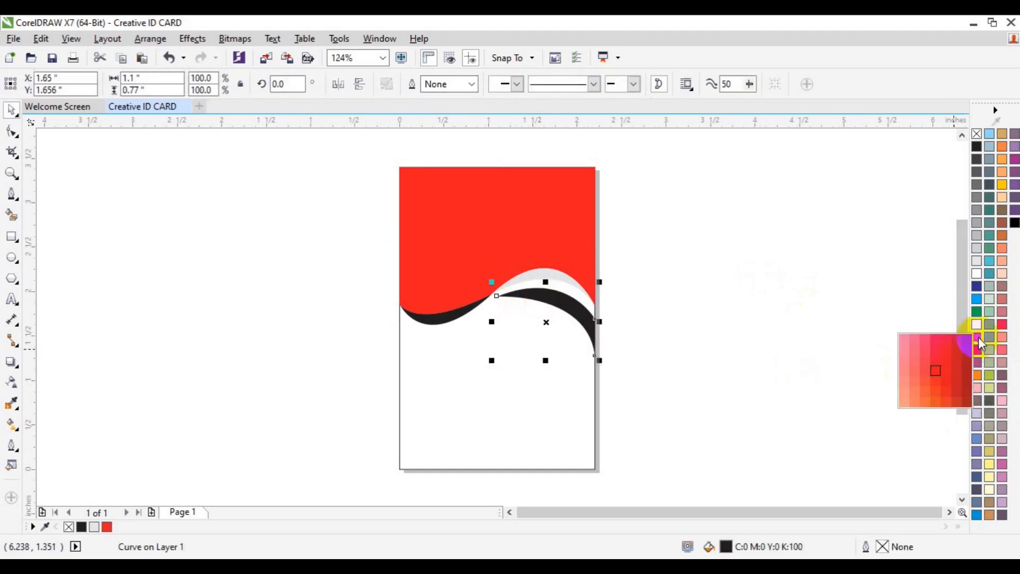
{"action": "left_click_drag", "start_coordinate": [967, 370], "coordinate": [958, 366]}
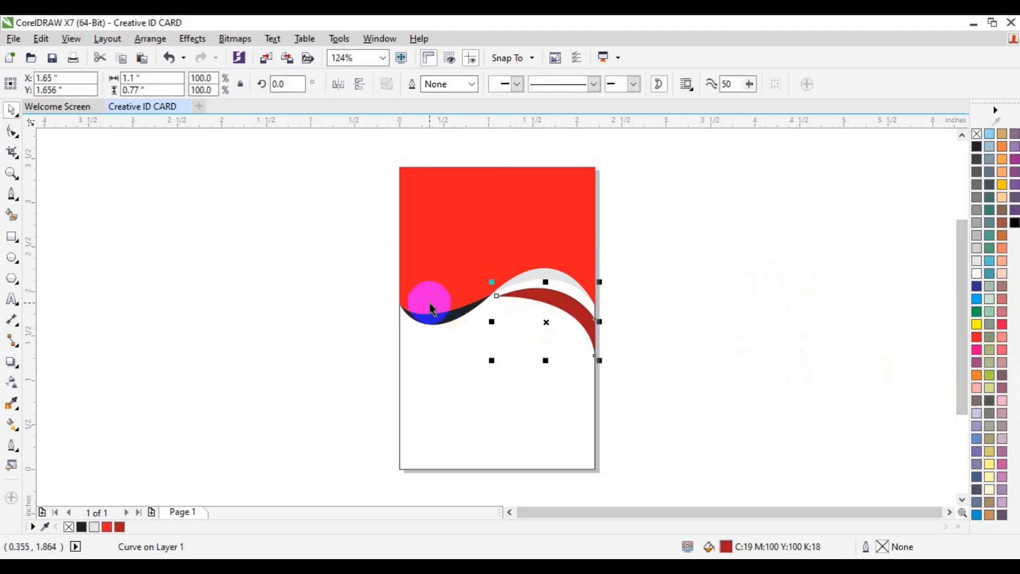
Step: Fill the lower-left strip dark red and nudge the whole wave design down two steps
{"action": "left_click", "coordinate": [432, 321]}
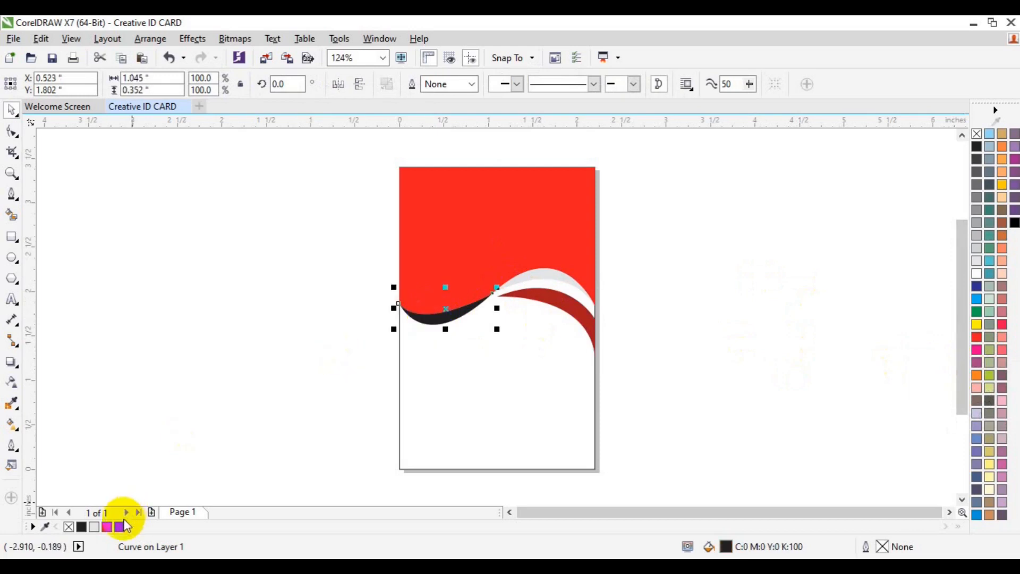
{"action": "left_click", "coordinate": [120, 526]}
{"action": "left_click", "coordinate": [251, 351]}
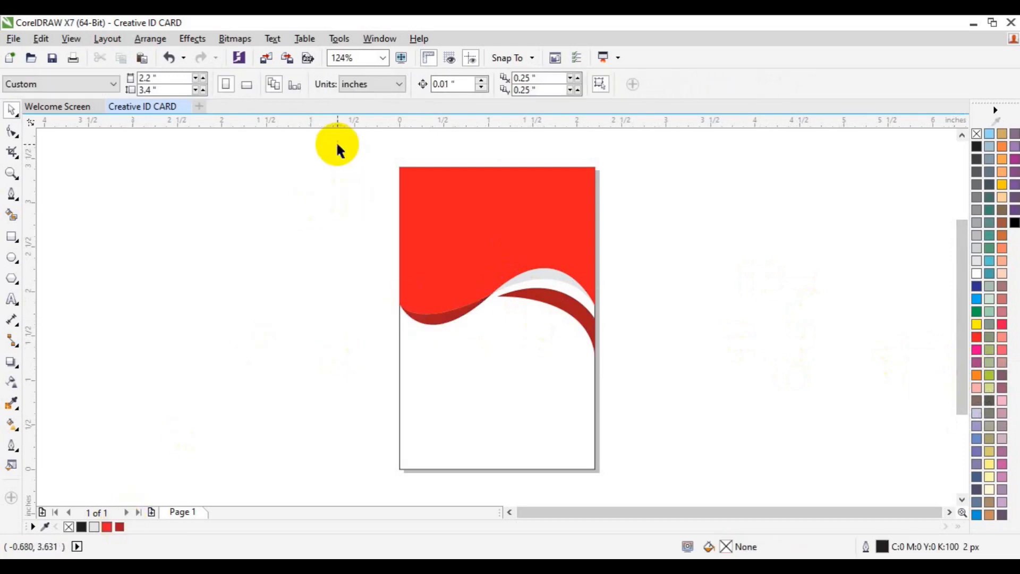
{"action": "left_click_drag", "start_coordinate": [350, 148], "coordinate": [627, 365]}
{"action": "key", "text": "Down"}
{"action": "key", "text": "Down"}
{"action": "key", "text": "Down"}
{"action": "key", "text": "Down"}
{"action": "key", "text": "Down"}
{"action": "key", "text": "Down"}
{"action": "key", "text": "Down"}
{"action": "key", "text": "Down"}
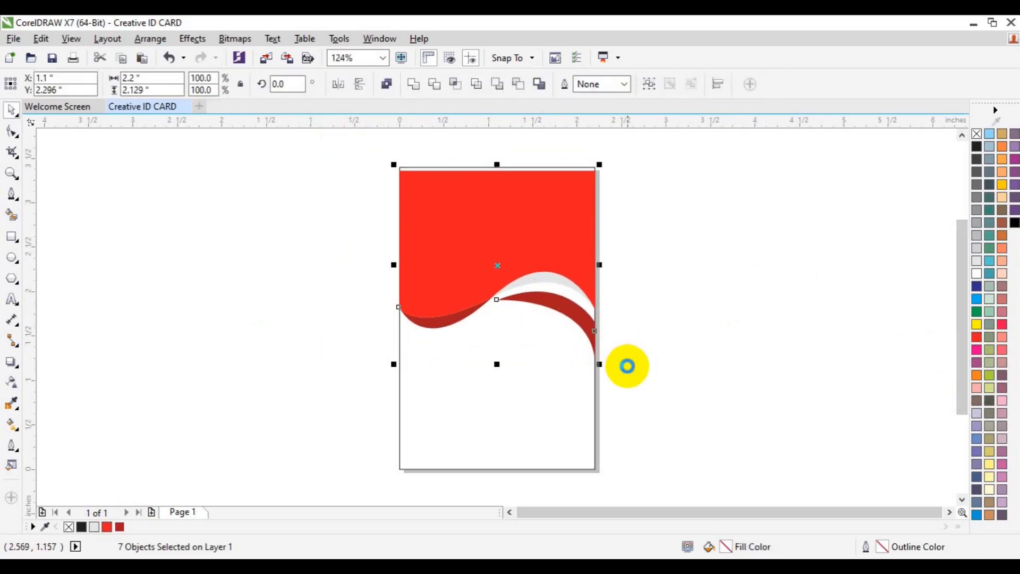
{"action": "key", "text": "Down"}
{"action": "key", "text": "Down"}
{"action": "key", "text": "Down"}
{"action": "key", "text": "Down"}
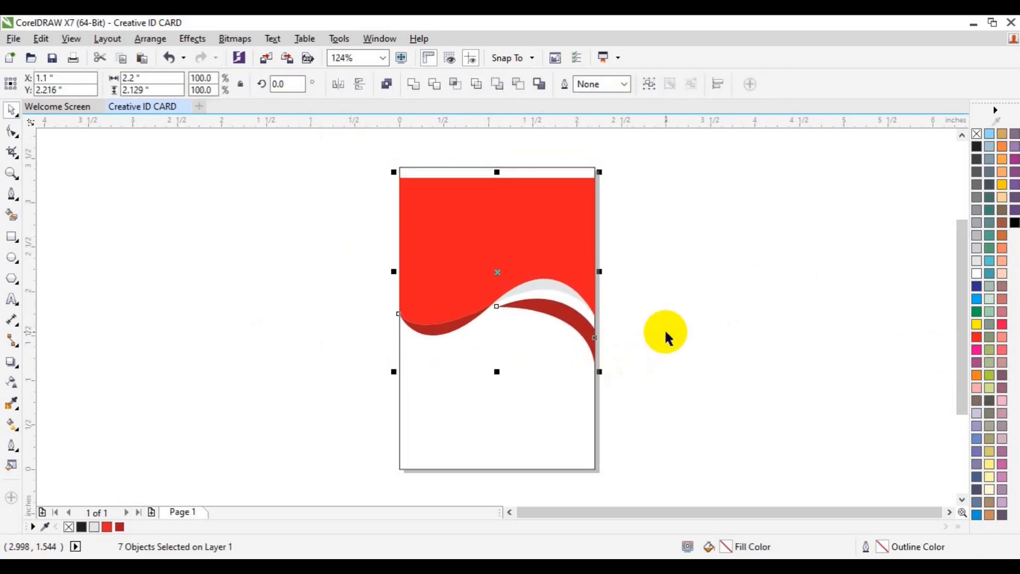
{"action": "left_click", "coordinate": [665, 332]}
Step: Raise the red top shape's two top nodes back to the card's top edge
{"action": "left_click", "coordinate": [505, 264]}
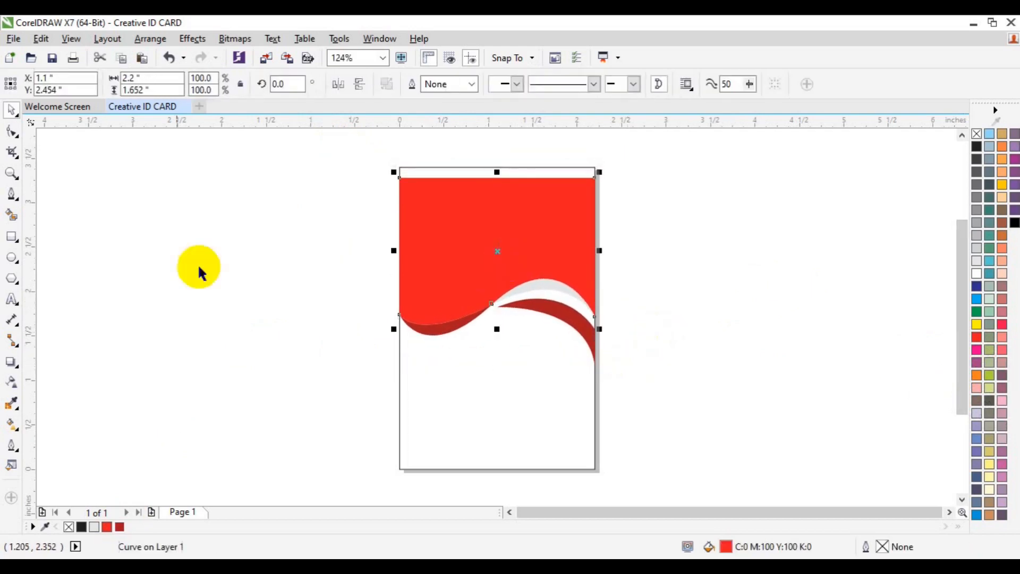
{"action": "left_click", "coordinate": [12, 131]}
{"action": "left_click_drag", "start_coordinate": [316, 135], "coordinate": [497, 191]}
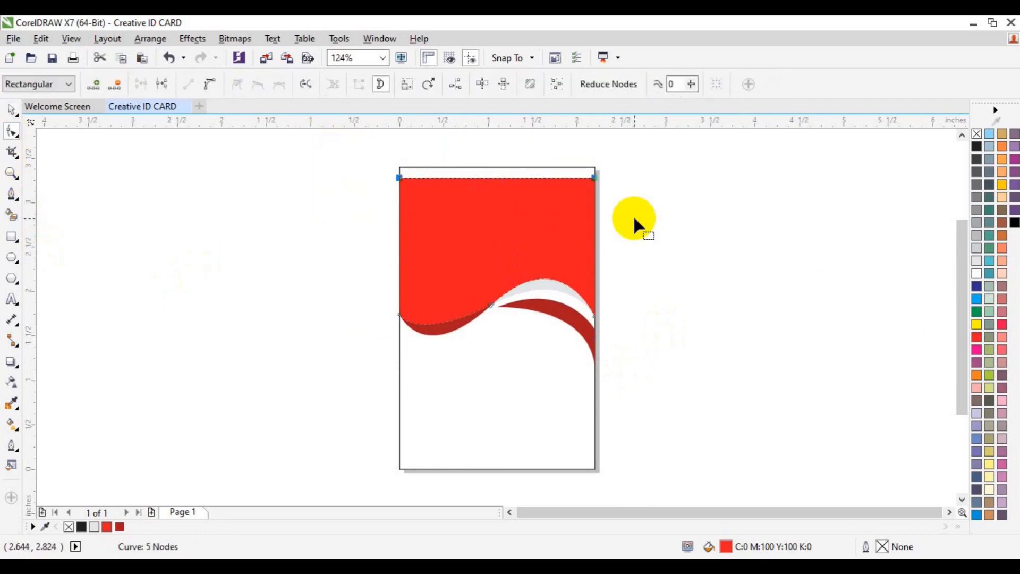
{"action": "key", "text": "Up"}
{"action": "key", "text": "Up"}
{"action": "key", "text": "Up"}
{"action": "key", "text": "Up"}
{"action": "key", "text": "Up"}
{"action": "key", "text": "Up"}
{"action": "key", "text": "Up"}
{"action": "key", "text": "Up"}
{"action": "key", "text": "Up"}
{"action": "key", "text": "Up"}
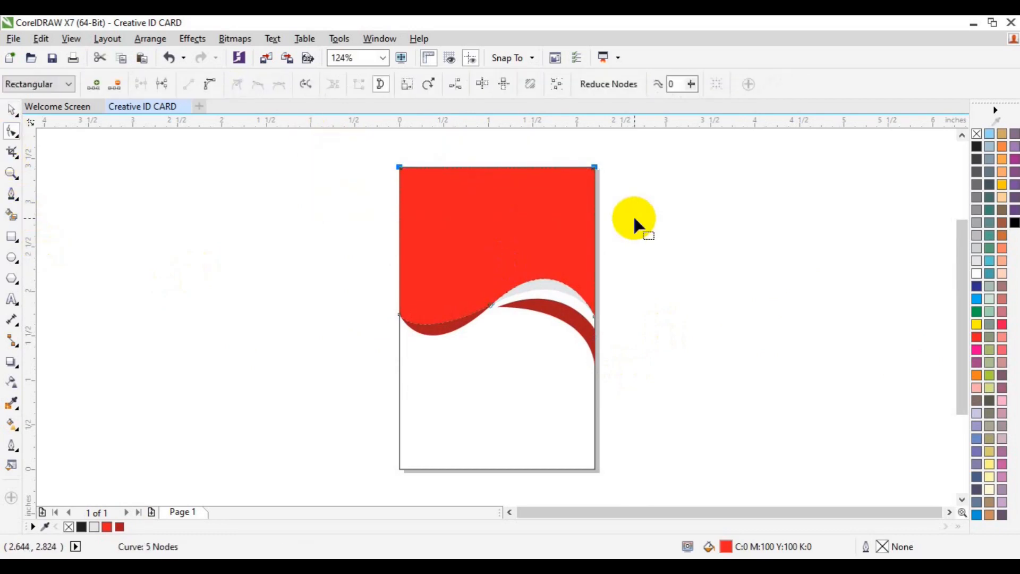
{"action": "key", "text": "space"}
{"action": "left_click", "coordinate": [741, 314]}
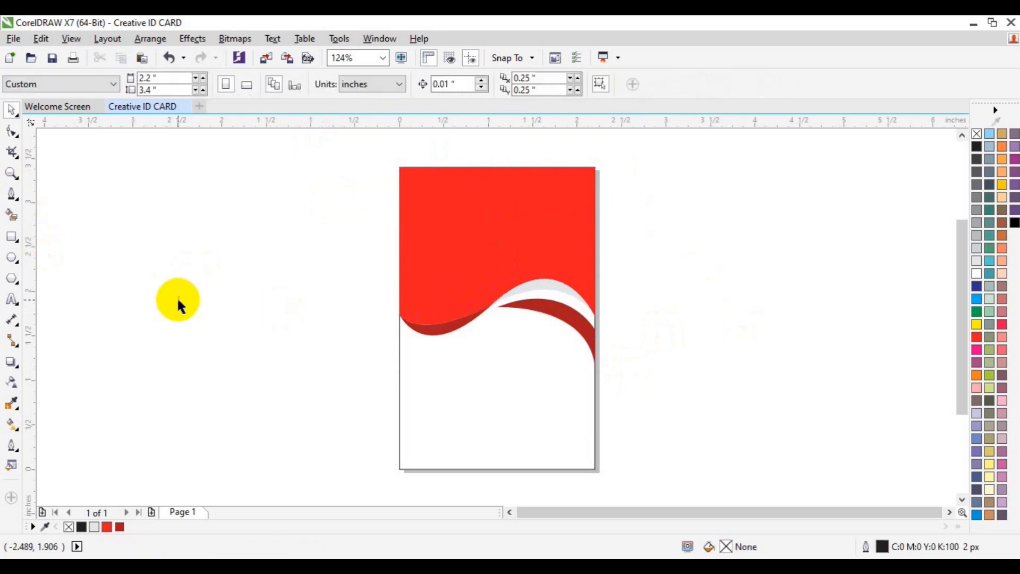
Step: Draw a circle, centre it on the page, move it into the red area, and shrink it to about 85%
{"action": "left_click", "coordinate": [12, 257]}
{"action": "left_click_drag", "start_coordinate": [178, 268], "coordinate": [266, 339]}
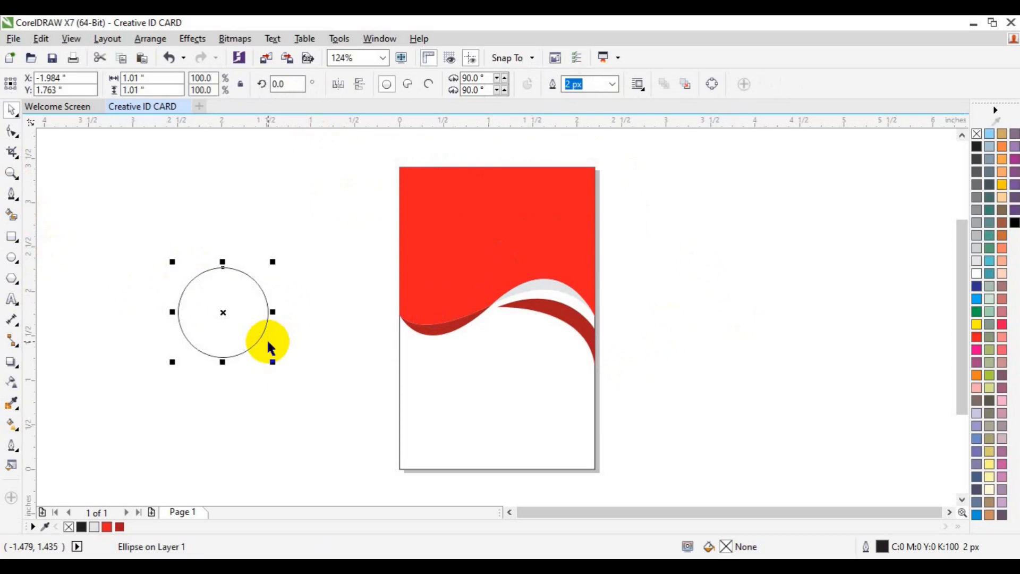
{"action": "key", "text": "p"}
{"action": "left_click_drag", "start_coordinate": [496, 318], "coordinate": [496, 243]}
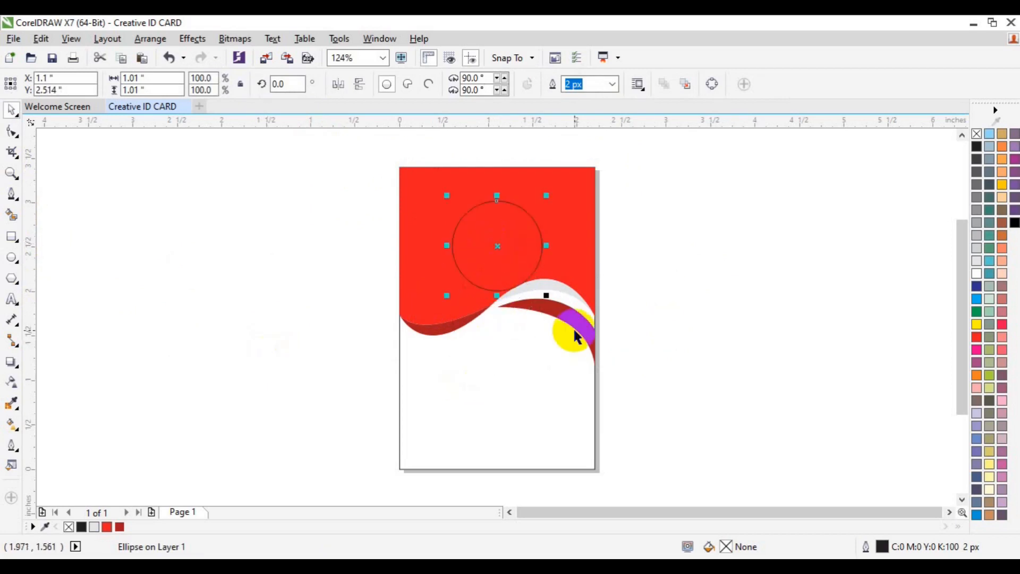
{"action": "left_click_drag", "start_coordinate": [547, 296], "coordinate": [536, 286]}
{"action": "left_click", "coordinate": [724, 276]}
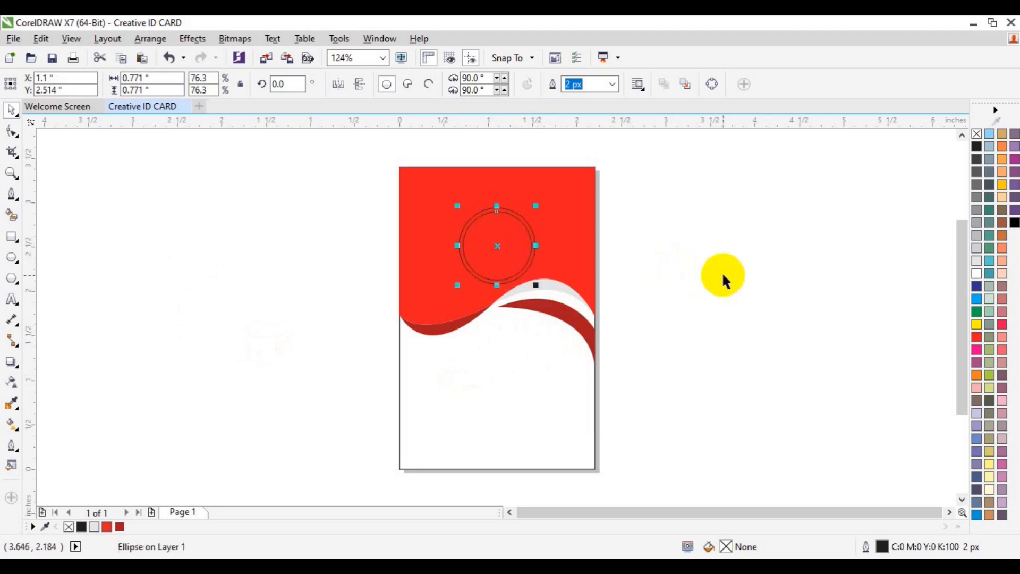
Step: Make the outer circle dark red without outline and fill the inner circle white
{"action": "left_click", "coordinate": [533, 260]}
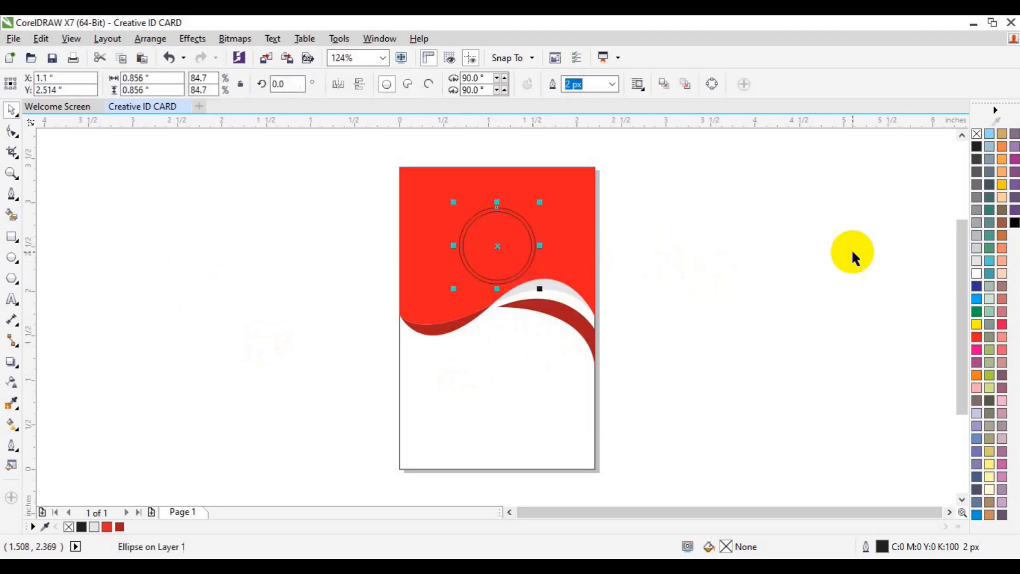
{"action": "left_click", "coordinate": [978, 274]}
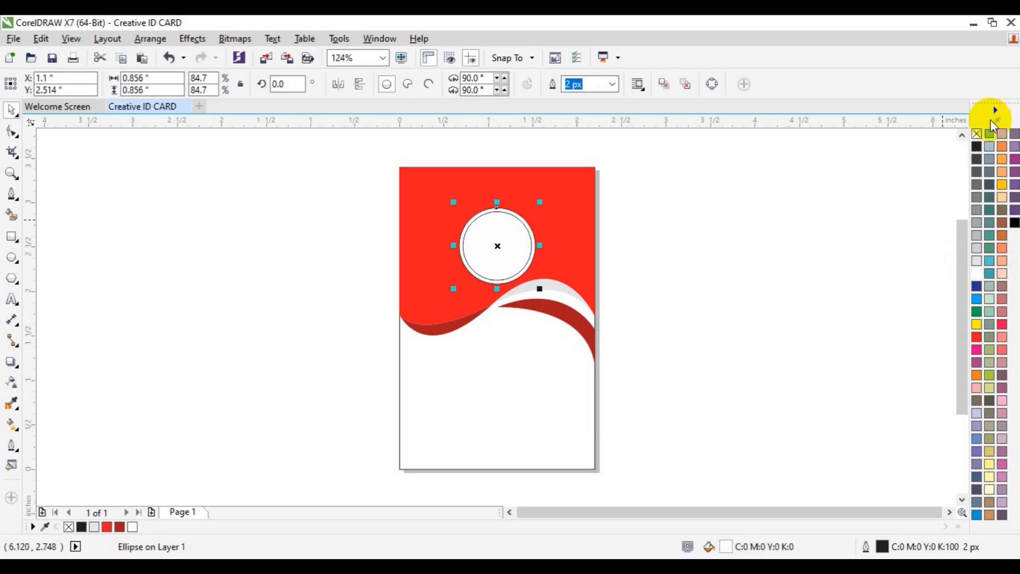
{"action": "right_click", "coordinate": [976, 135]}
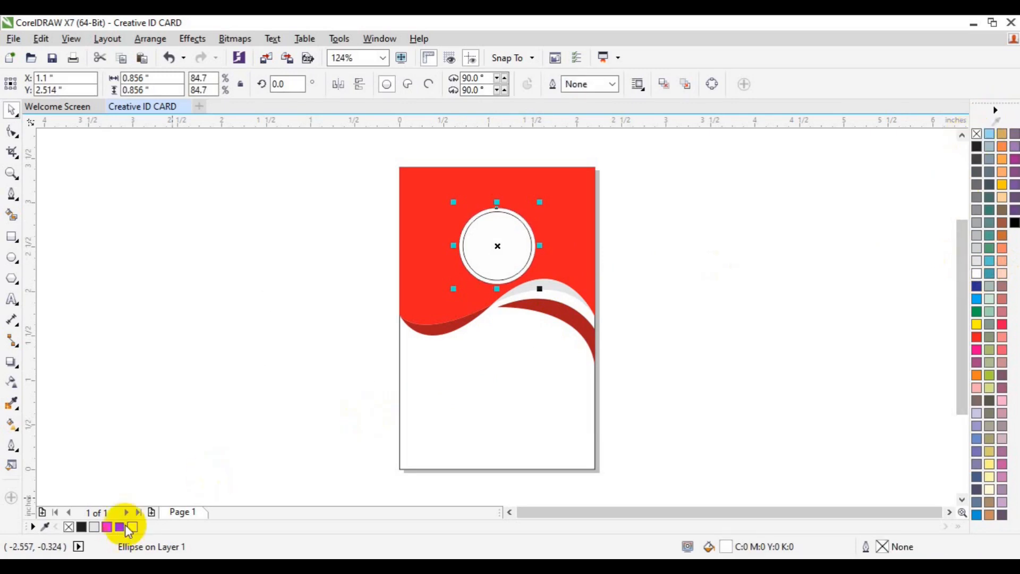
{"action": "left_click", "coordinate": [119, 526]}
{"action": "left_click", "coordinate": [499, 250]}
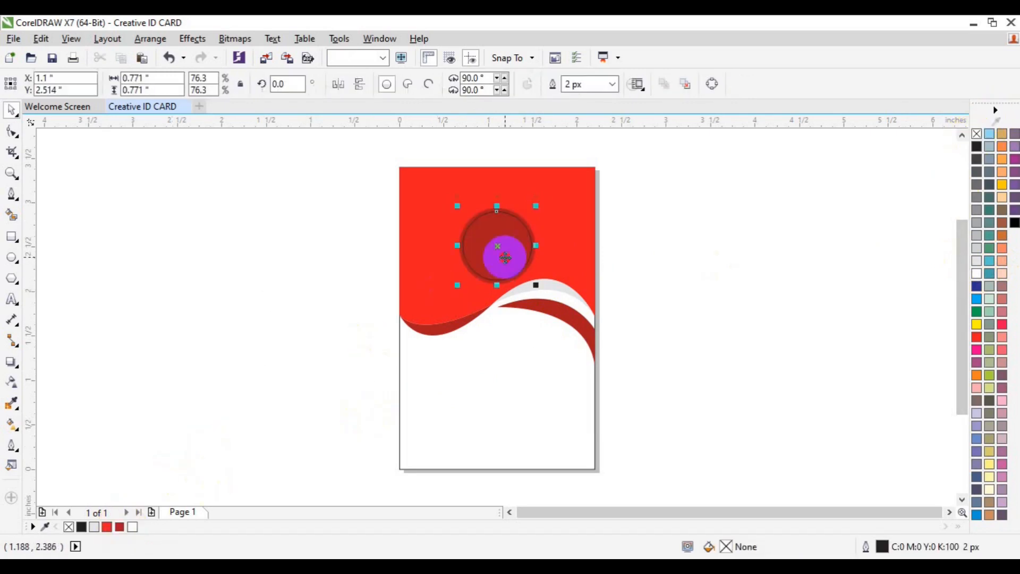
{"action": "left_click", "coordinate": [975, 275]}
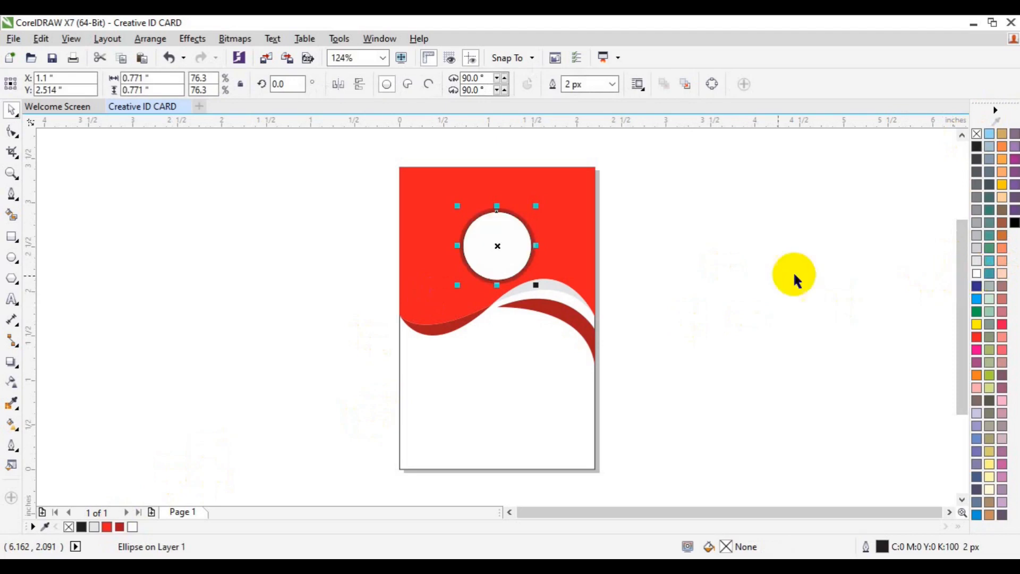
{"action": "left_click", "coordinate": [770, 281]}
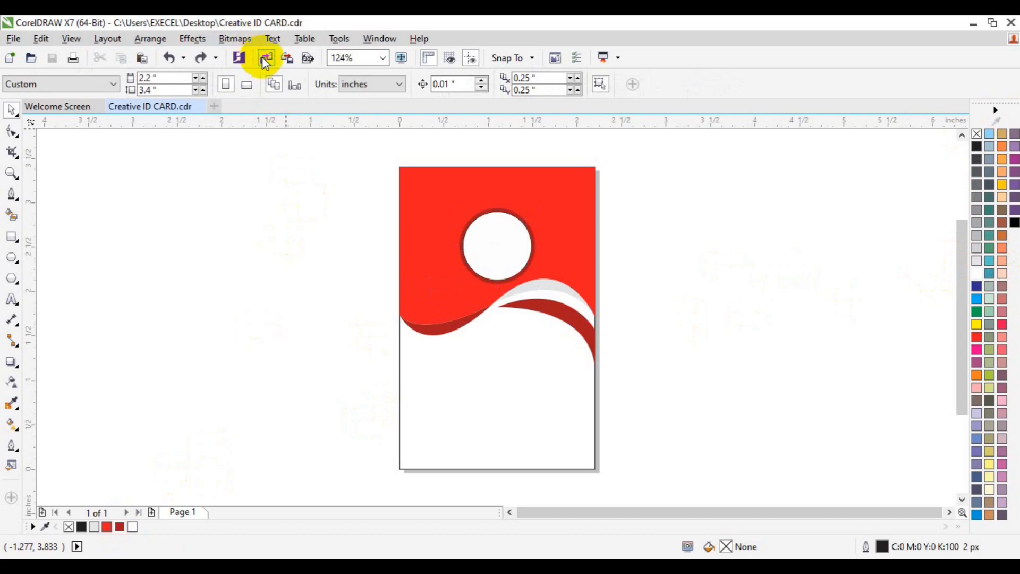
Step: Import the 'bar code' image and the passport photo from the freepik stockpoto folder
{"action": "left_click", "coordinate": [265, 62]}
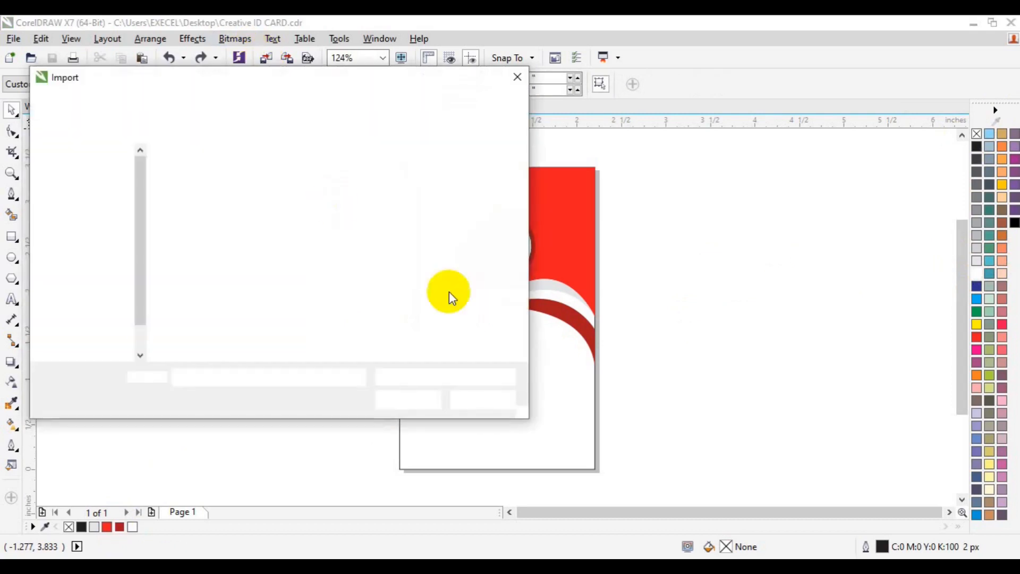
{"action": "scroll", "coordinate": [524, 360], "scroll_direction": "down", "scroll_amount": 3}
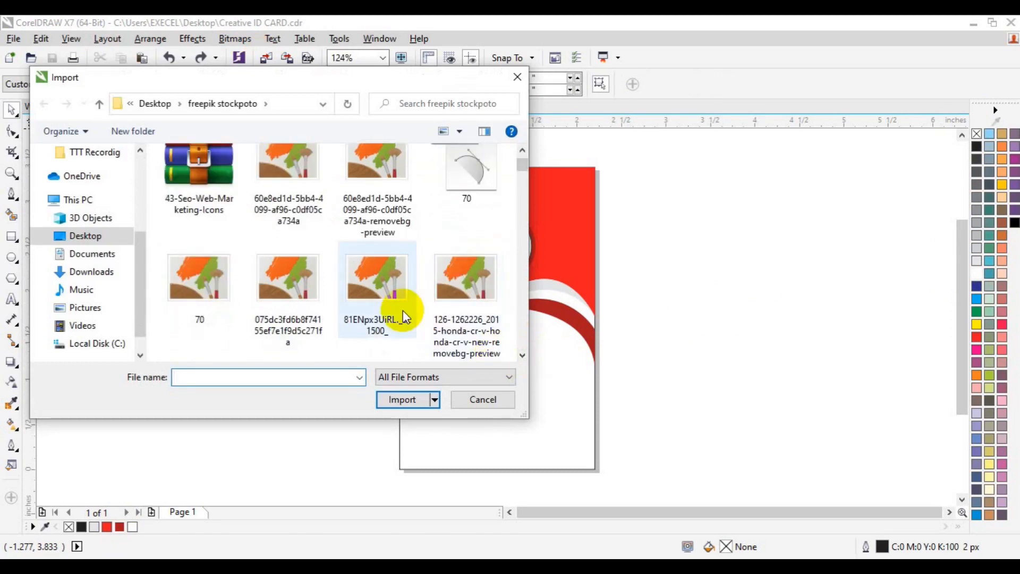
{"action": "scroll", "coordinate": [399, 314], "scroll_direction": "down", "scroll_amount": 3}
{"action": "left_click", "coordinate": [308, 291]}
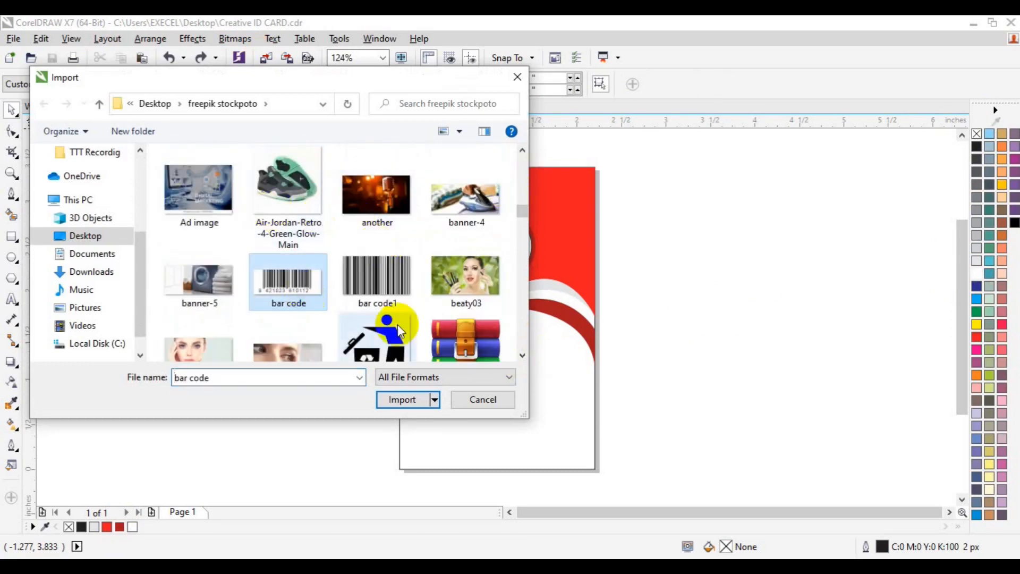
{"action": "left_click", "coordinate": [525, 355]}
{"action": "scroll", "coordinate": [524, 355], "scroll_direction": "down", "scroll_amount": 10}
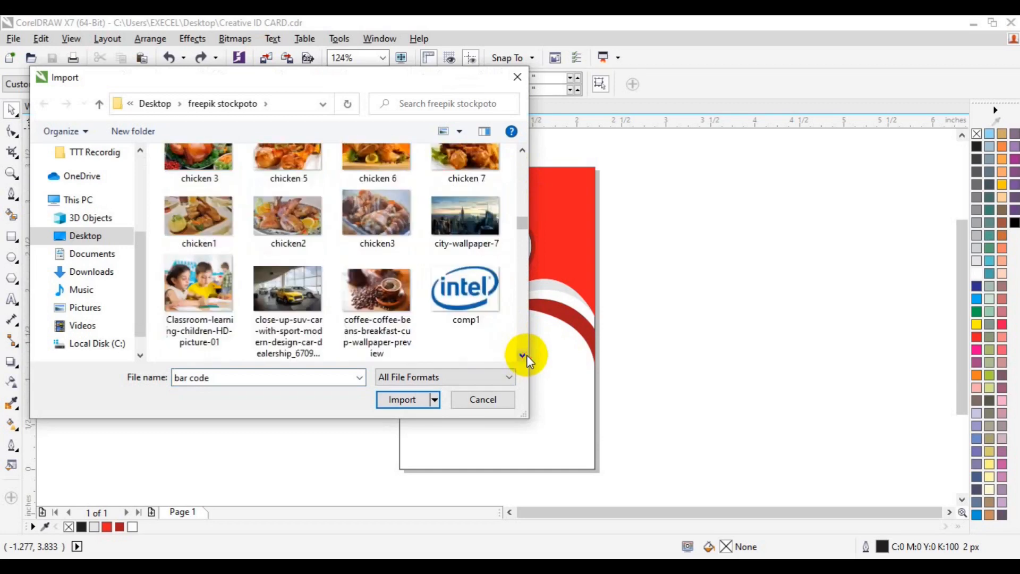
{"action": "scroll", "coordinate": [527, 355], "scroll_direction": "down", "scroll_amount": 10}
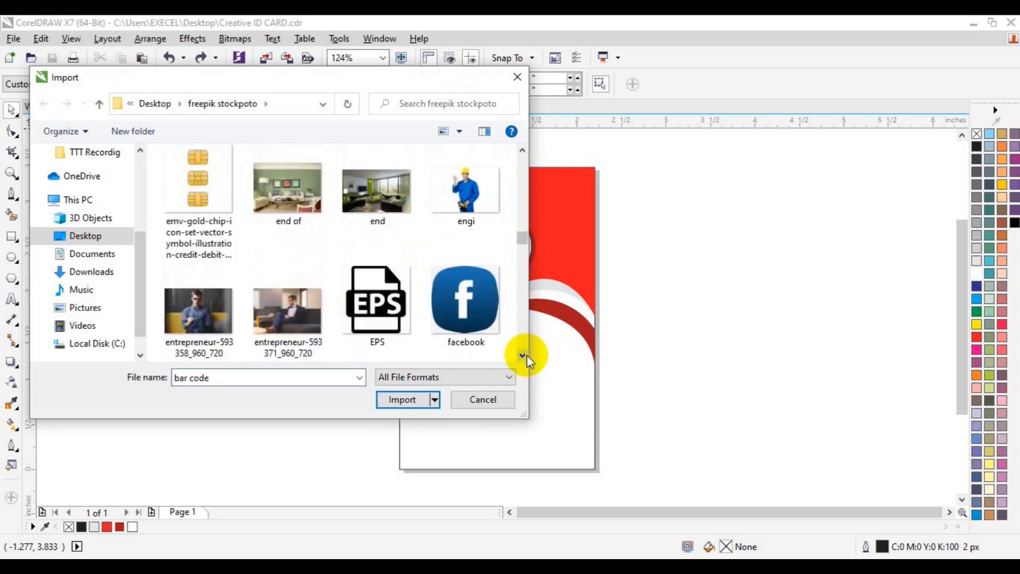
{"action": "scroll", "coordinate": [527, 355], "scroll_direction": "down", "scroll_amount": 10}
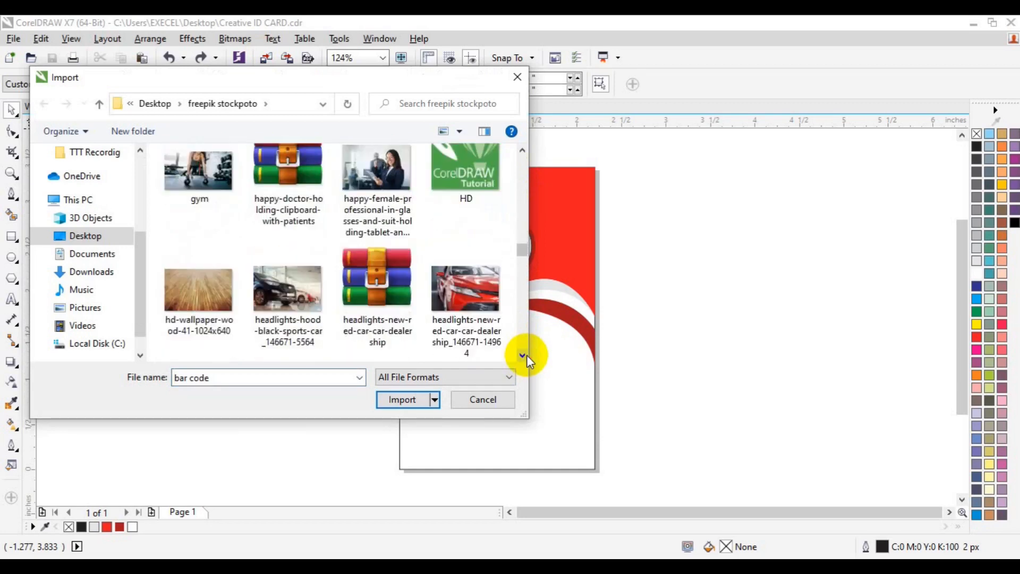
{"action": "scroll", "coordinate": [527, 355], "scroll_direction": "down", "scroll_amount": 8}
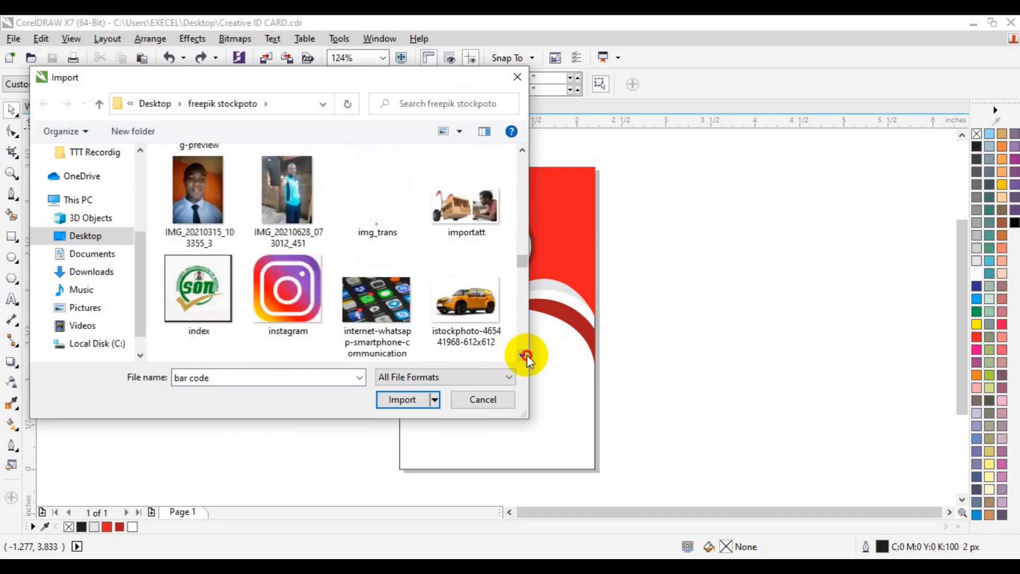
{"action": "scroll", "coordinate": [527, 354], "scroll_direction": "down", "scroll_amount": 3}
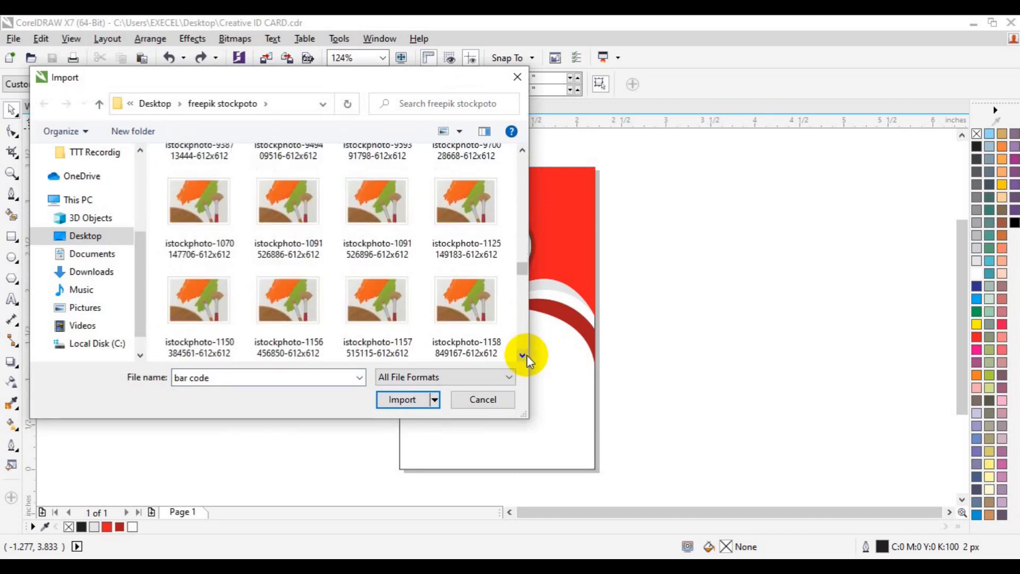
{"action": "scroll", "coordinate": [527, 355], "scroll_direction": "down", "scroll_amount": 5}
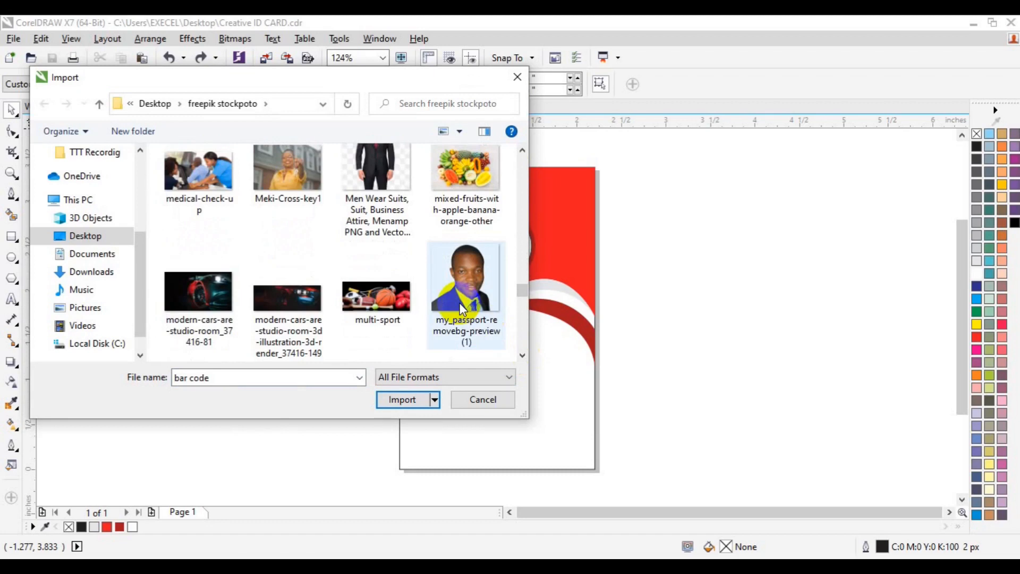
{"action": "left_click", "coordinate": [460, 307]}
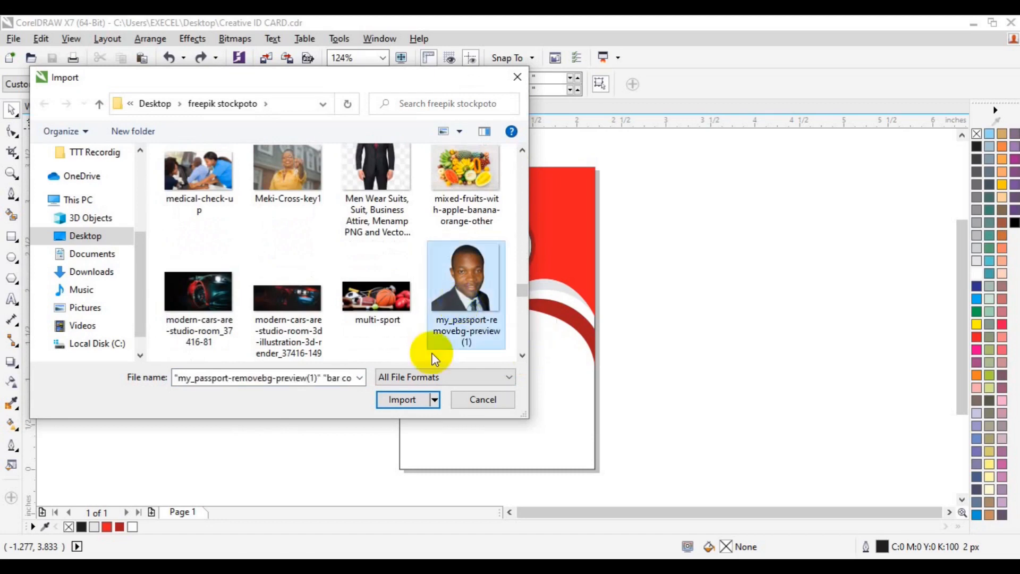
{"action": "left_click", "coordinate": [407, 401]}
Step: Place the bar code and passport photo, move the bar code right of the card, and shrink the photo
{"action": "left_click_drag", "start_coordinate": [358, 183], "coordinate": [591, 325]}
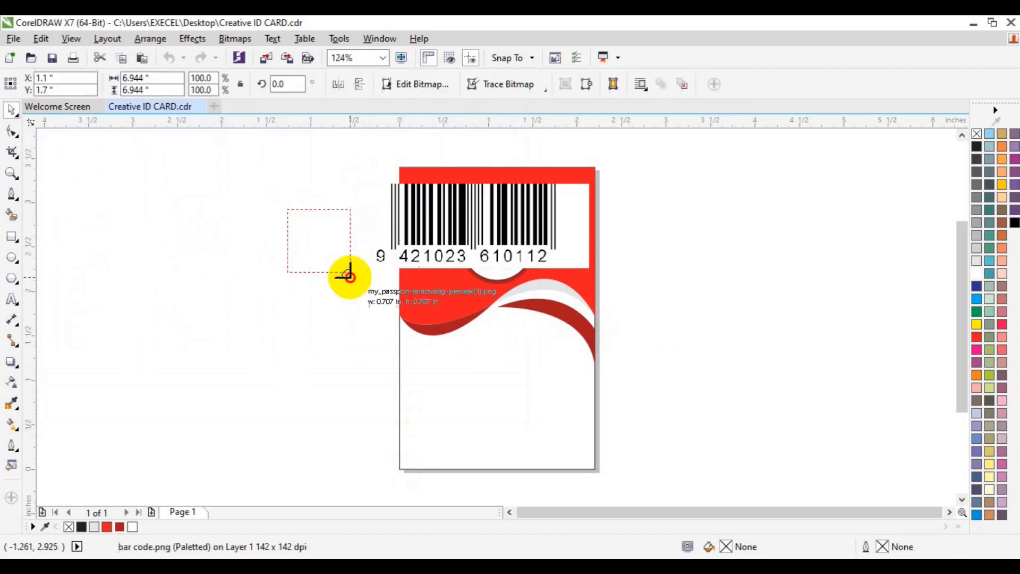
{"action": "left_click", "coordinate": [407, 332]}
{"action": "left_click", "coordinate": [489, 241]}
{"action": "left_click_drag", "start_coordinate": [490, 240], "coordinate": [774, 269]}
{"action": "left_click", "coordinate": [335, 291]}
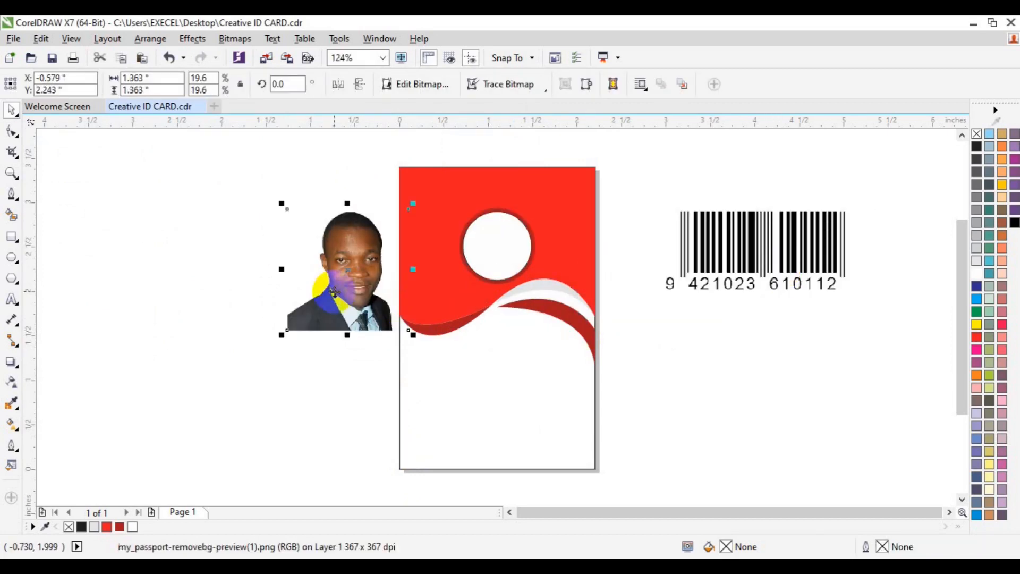
{"action": "left_click_drag", "start_coordinate": [414, 336], "coordinate": [400, 322]}
Step: PowerClip the passport photo inside the card's white circle
{"action": "left_click", "coordinate": [199, 43]}
{"action": "mouse_move", "coordinate": [266, 228]}
{"action": "left_click", "coordinate": [353, 229]}
{"action": "left_click", "coordinate": [499, 260]}
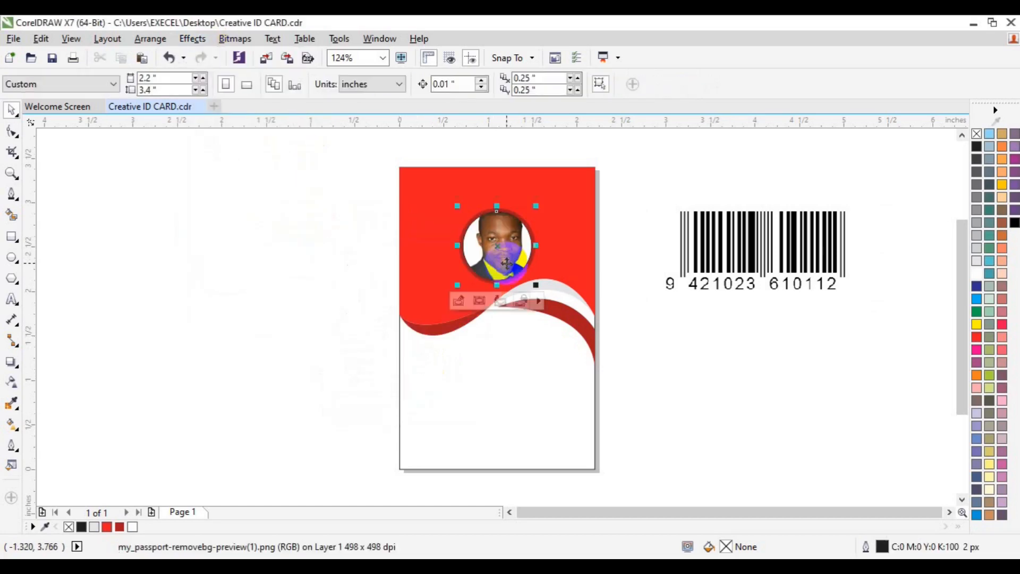
Step: Shrink, flip horizontally and reposition the clipped photo so it fills the circle
{"action": "left_click", "coordinate": [463, 301]}
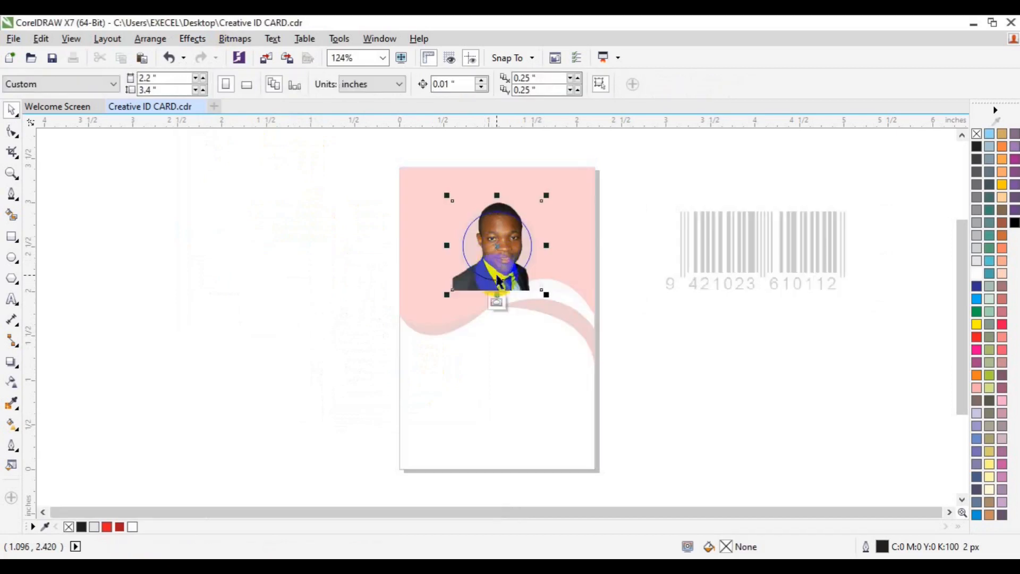
{"action": "left_click_drag", "start_coordinate": [549, 295], "coordinate": [540, 285]}
{"action": "left_click", "coordinate": [342, 86]}
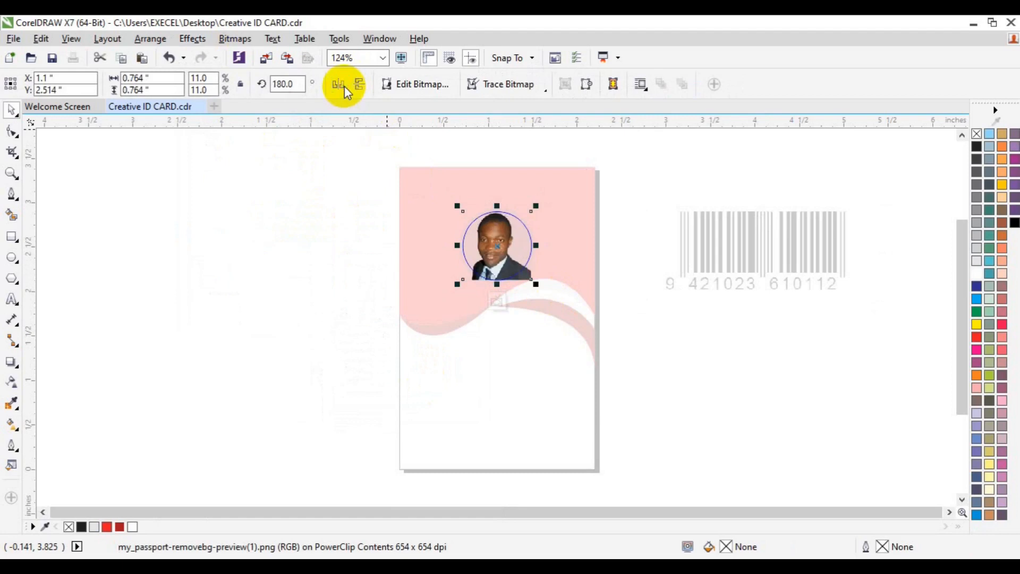
{"action": "key", "text": "Down"}
{"action": "key", "text": "Down"}
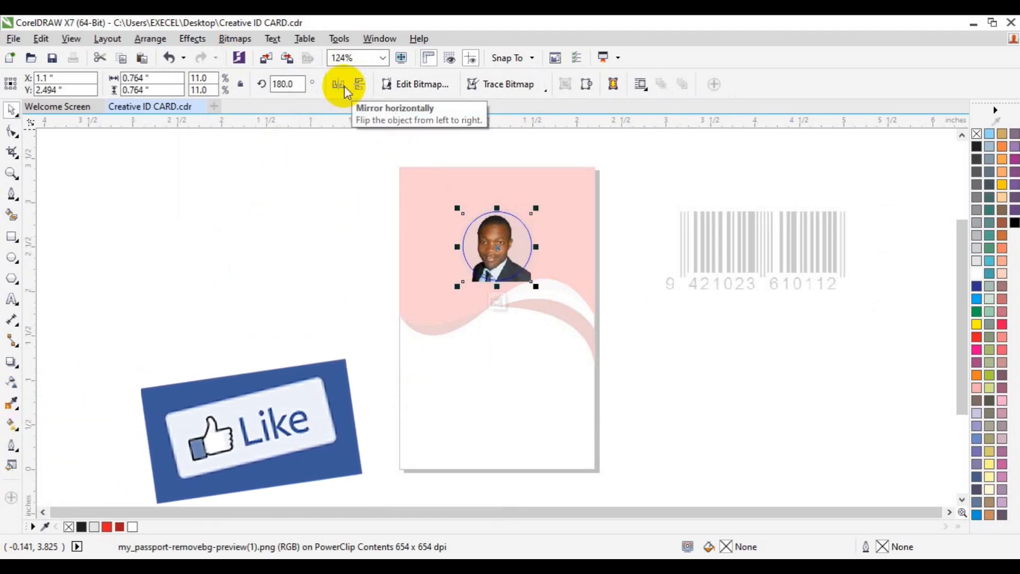
{"action": "key", "text": "Right"}
{"action": "key", "text": "Right"}
{"action": "key", "text": "Right"}
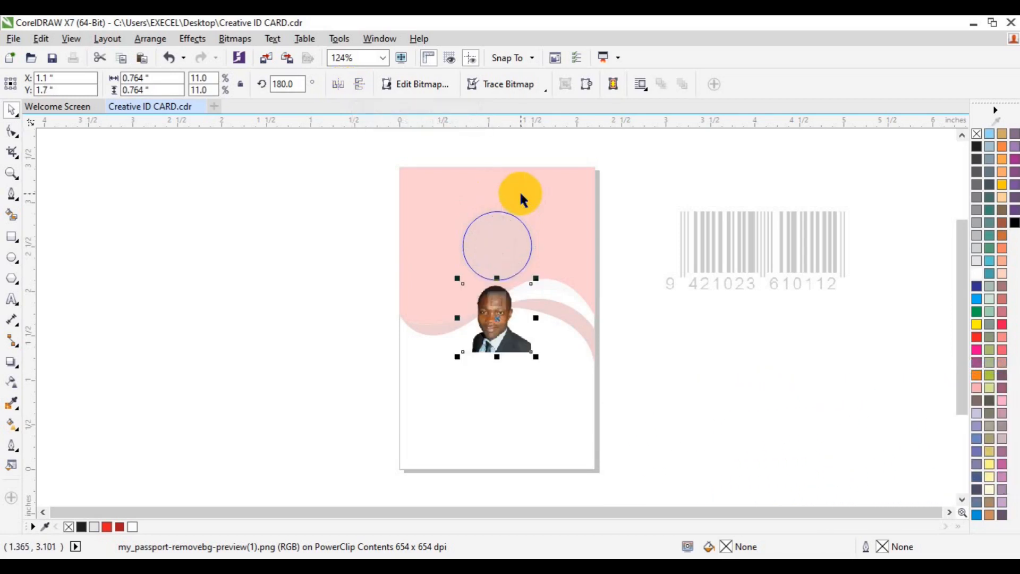
{"action": "left_click_drag", "start_coordinate": [495, 330], "coordinate": [495, 264]}
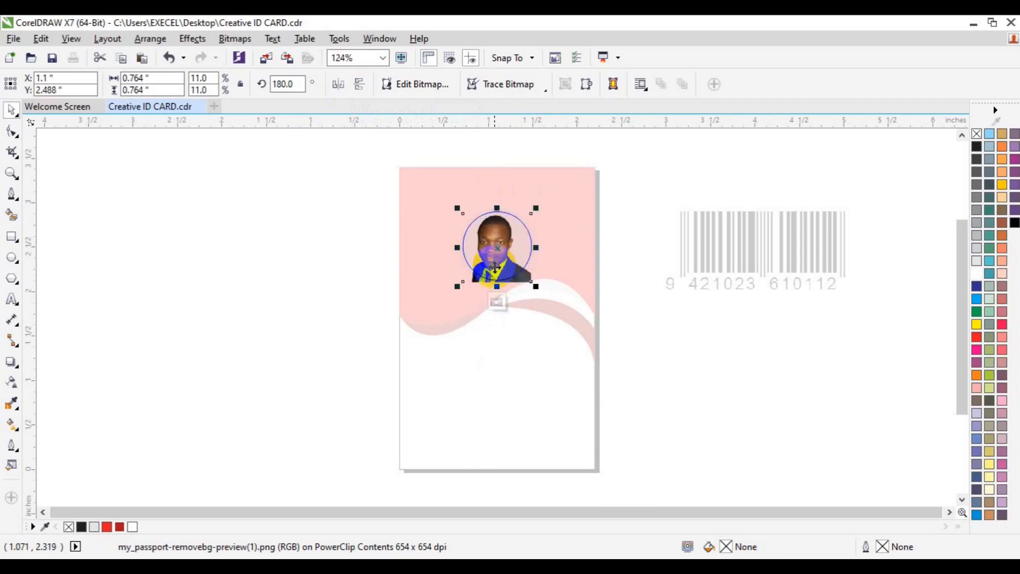
{"action": "left_click", "coordinate": [496, 299]}
{"action": "left_click", "coordinate": [655, 362]}
{"action": "left_click", "coordinate": [737, 259]}
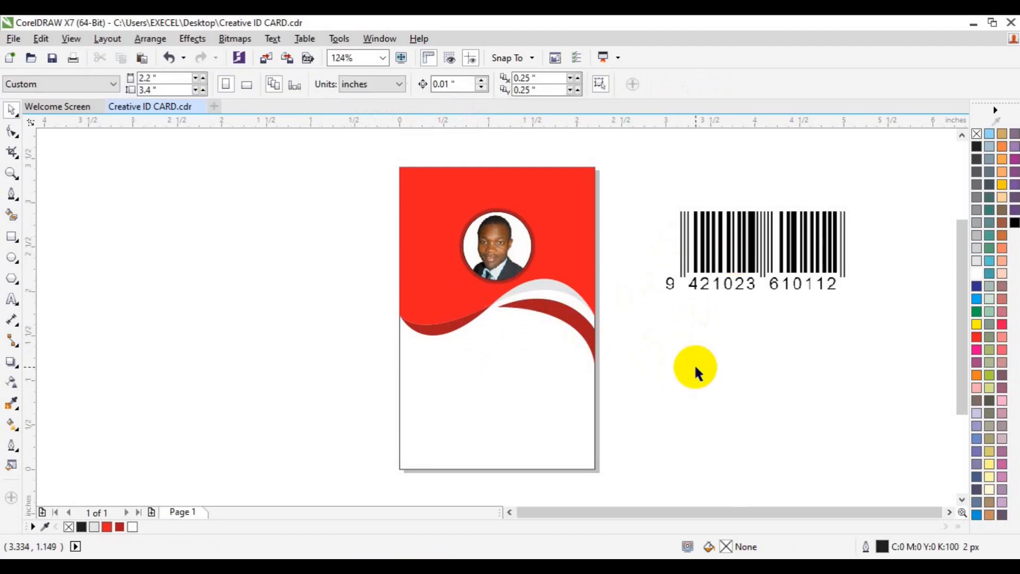
Step: Recolour the light grey swoosh below the photo to white
{"action": "left_click", "coordinate": [537, 290]}
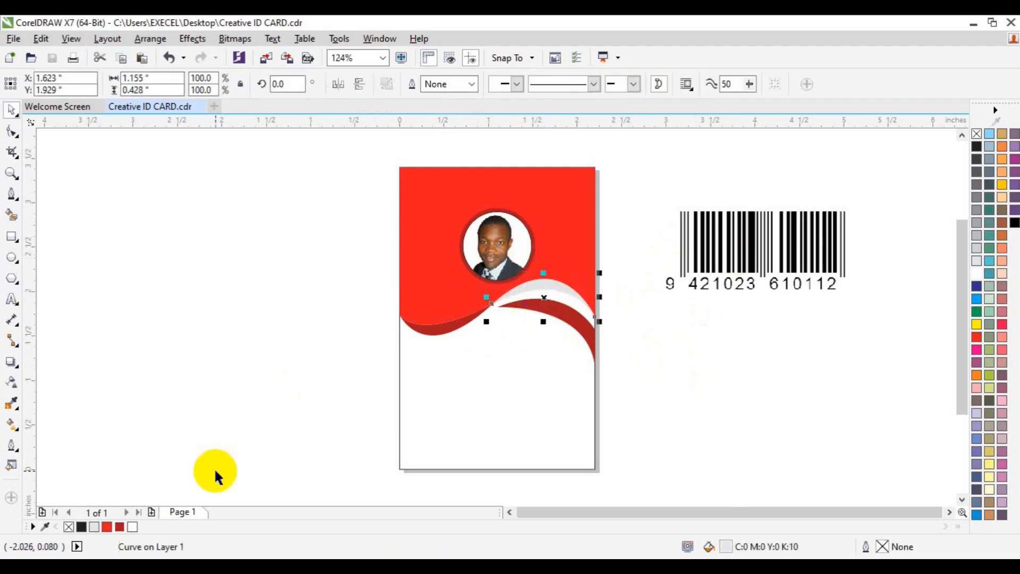
{"action": "left_click", "coordinate": [120, 526]}
{"action": "left_click", "coordinate": [258, 329]}
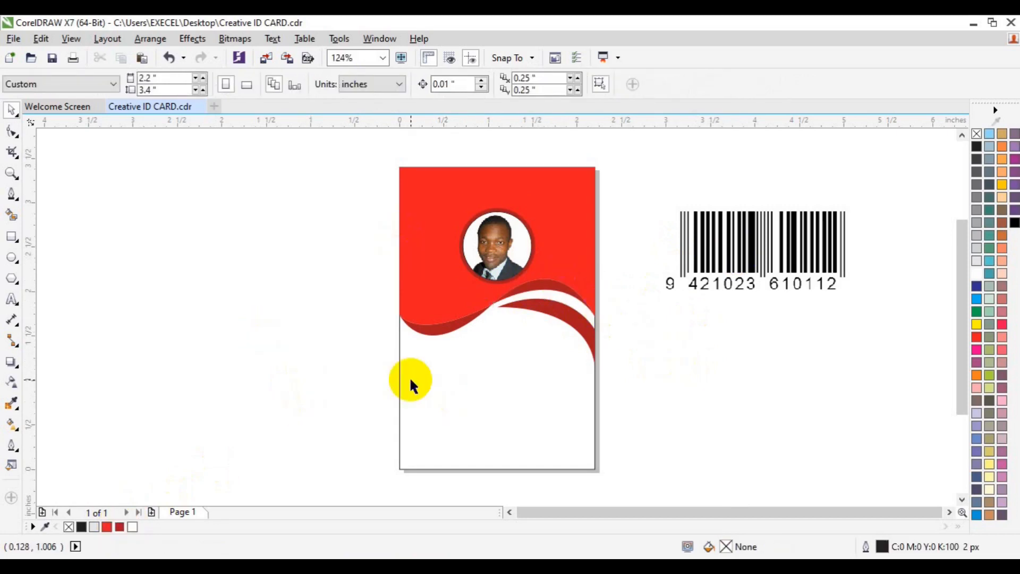
{"action": "left_click", "coordinate": [11, 299]}
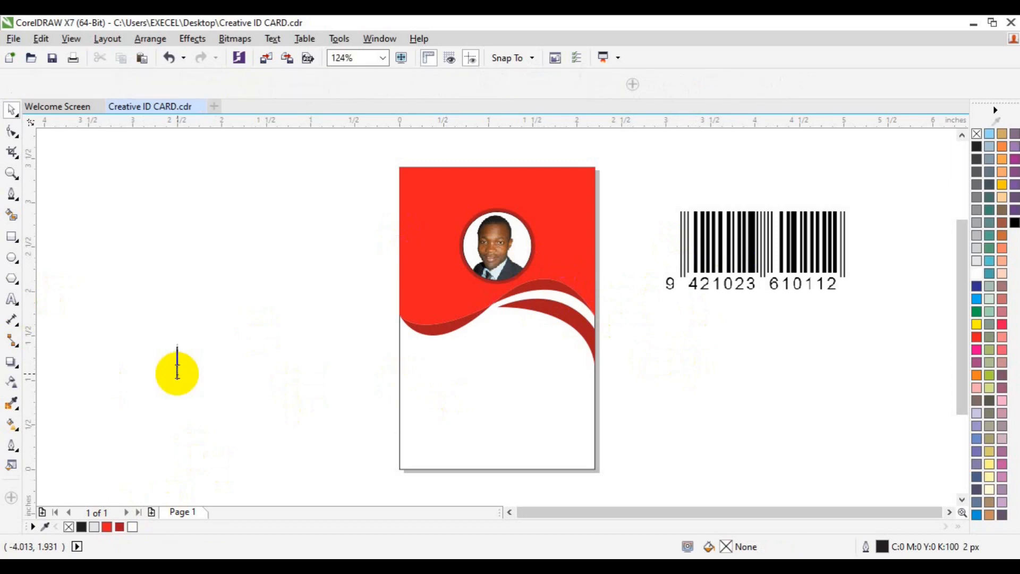
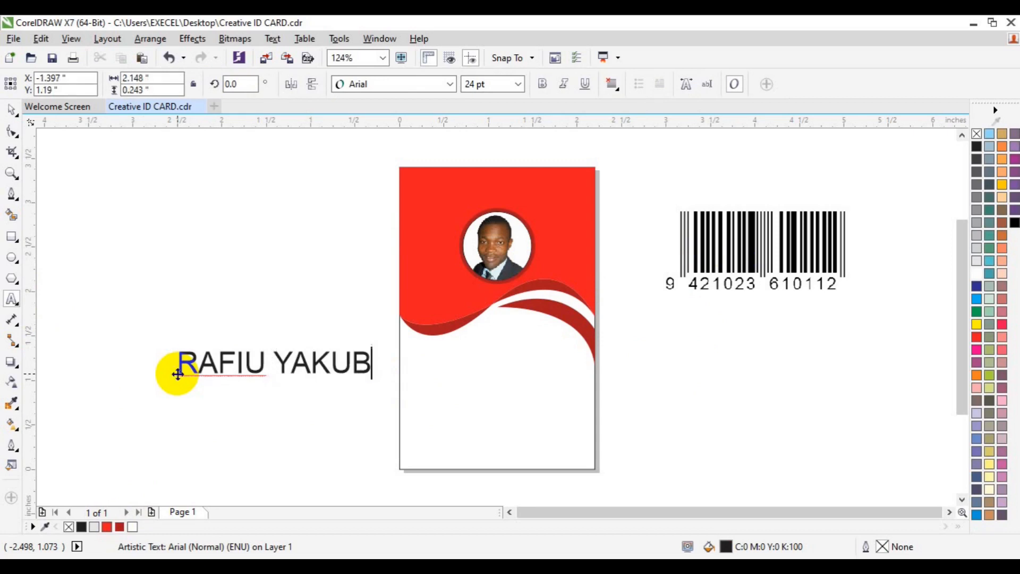
Step: Type the cardholder's name and set it in Lato Bold at 12 pt
{"action": "key", "text": "ctrl+a"}
{"action": "left_click", "coordinate": [518, 84]}
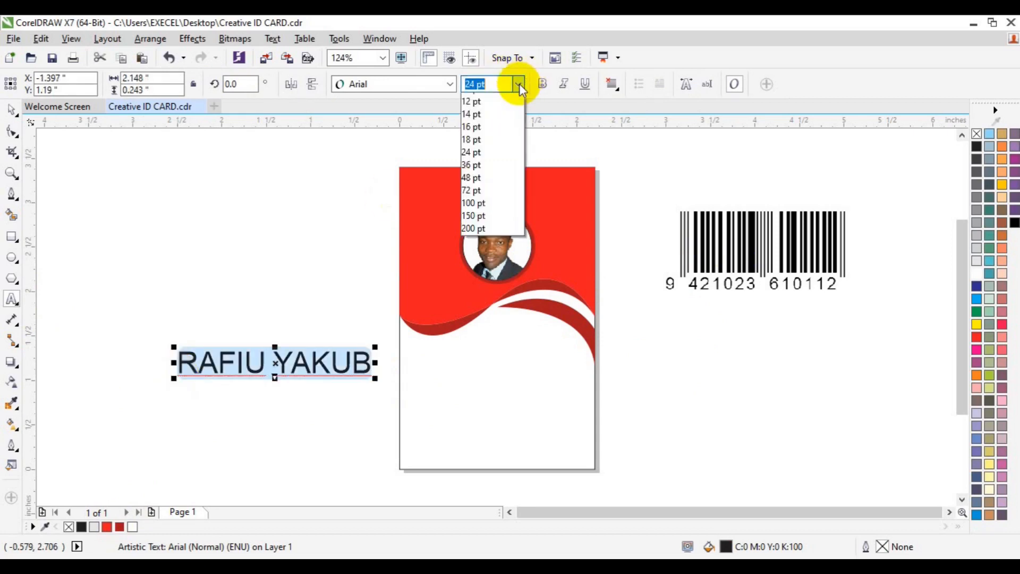
{"action": "left_click", "coordinate": [499, 171]}
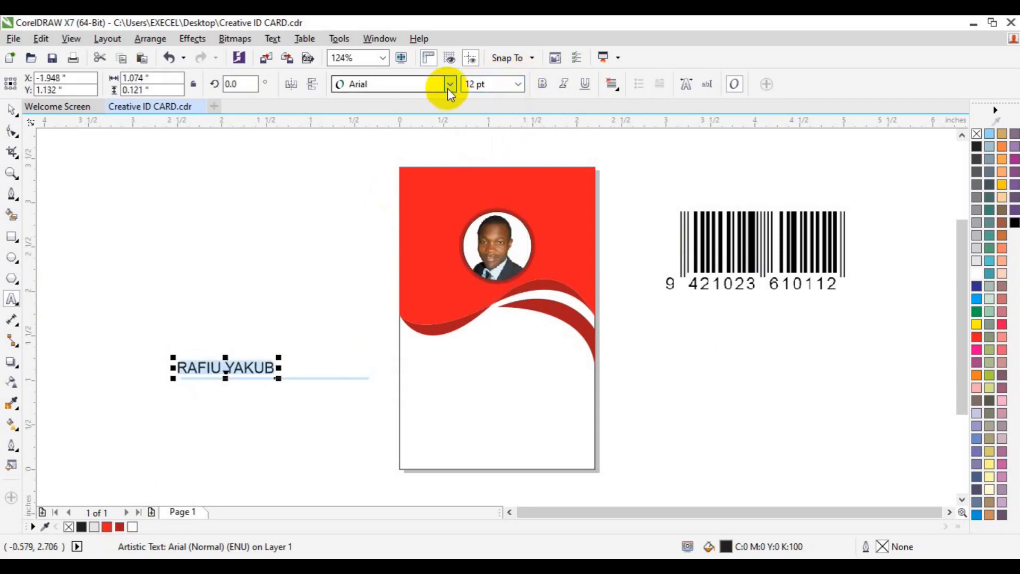
{"action": "left_click", "coordinate": [448, 86]}
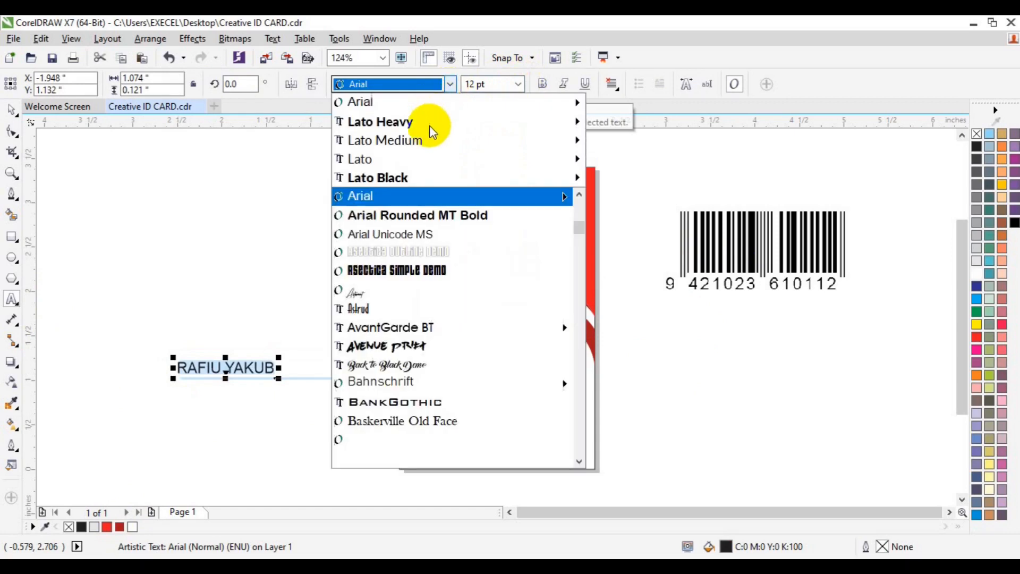
{"action": "mouse_move", "coordinate": [421, 136]}
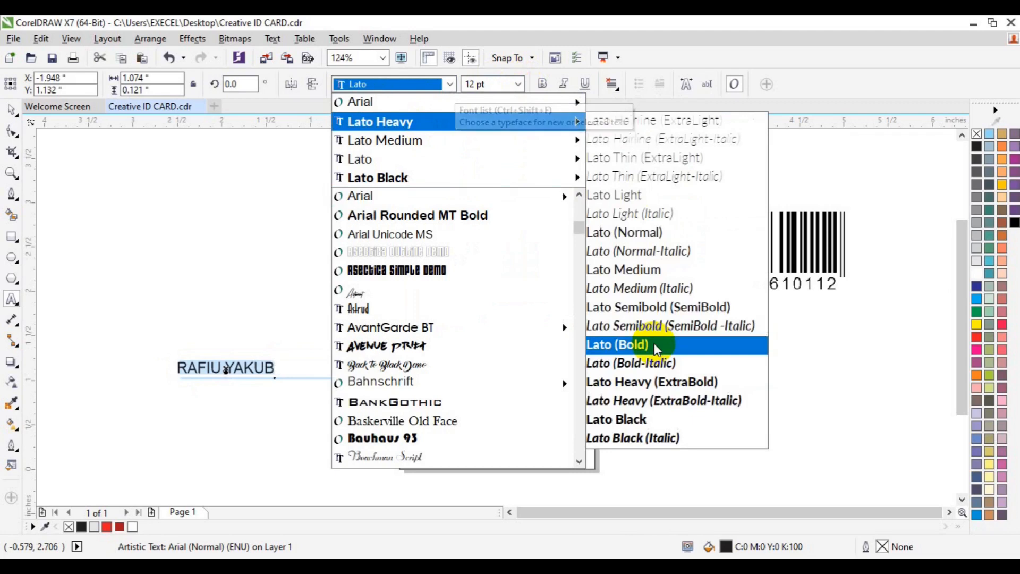
{"action": "left_click", "coordinate": [616, 345]}
Step: Centre the name on the page, nudge it down below the wave, and duplicate it
{"action": "left_click", "coordinate": [11, 109]}
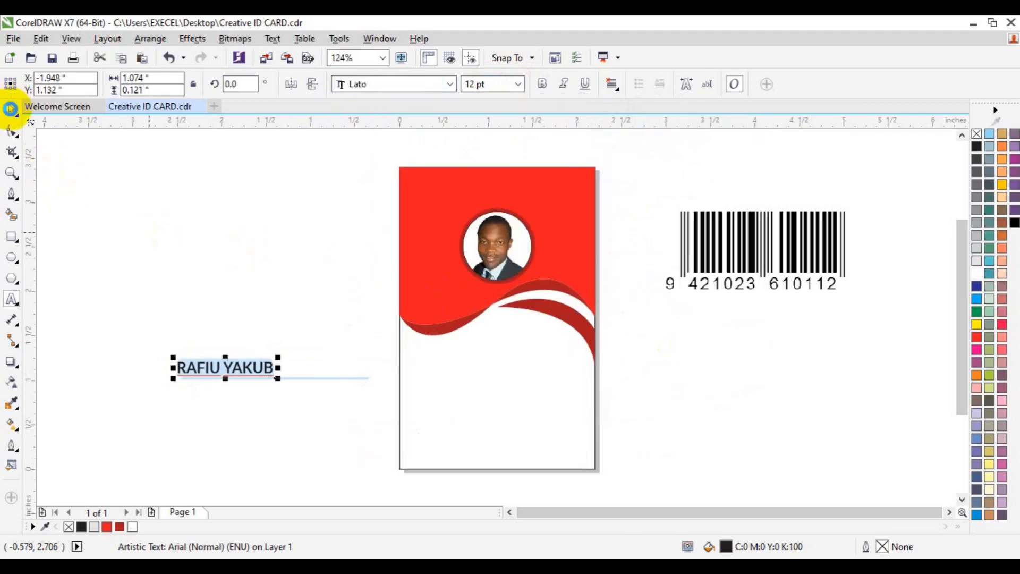
{"action": "key", "text": "p"}
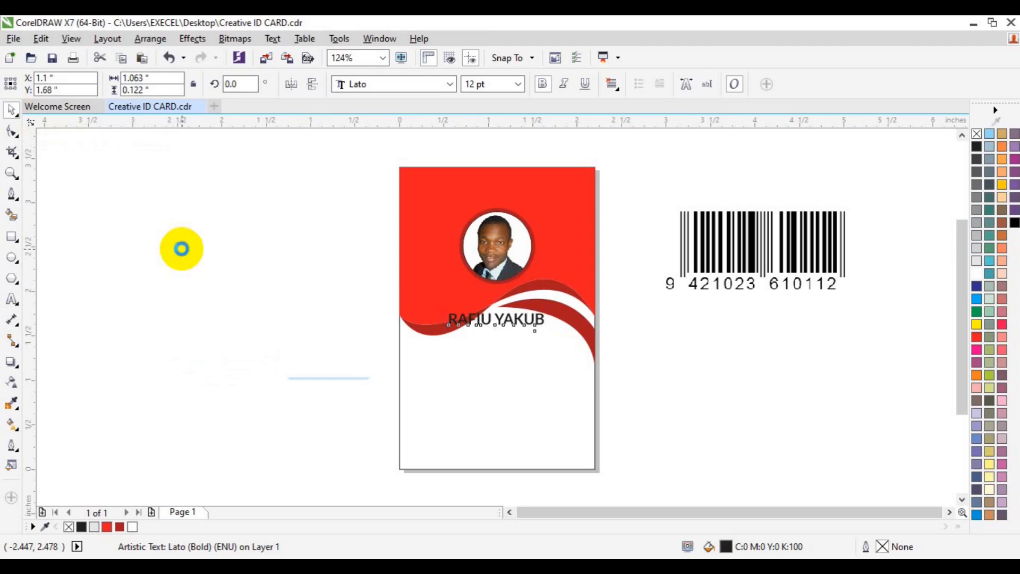
{"action": "key", "text": "Down"}
{"action": "key", "text": "Down"}
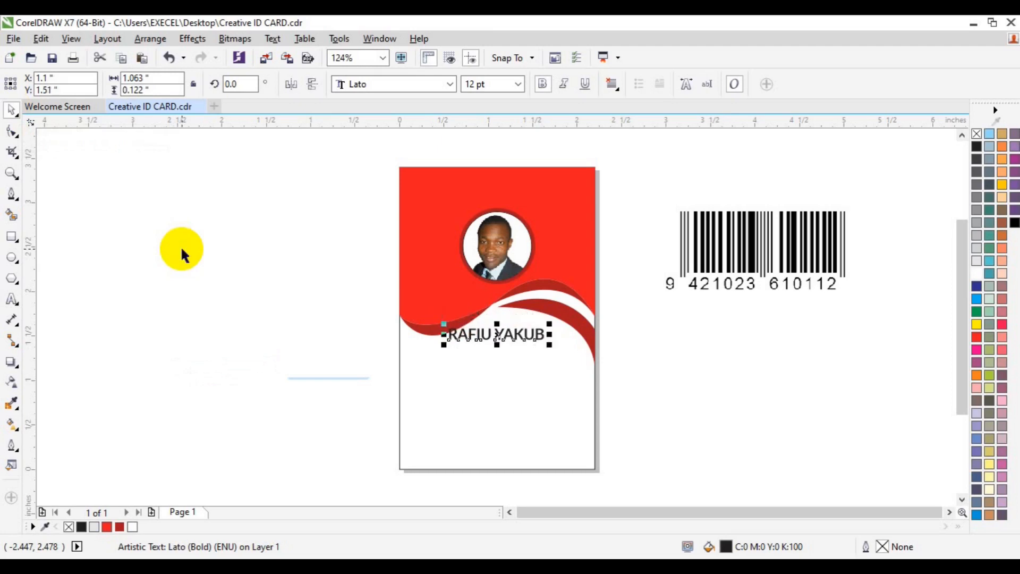
{"action": "key", "text": "Down"}
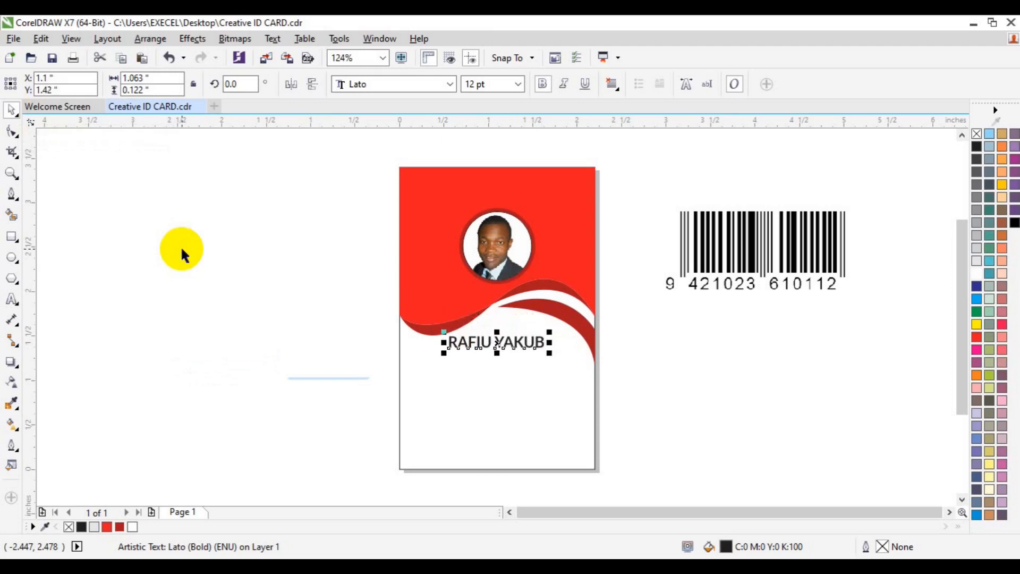
{"action": "key", "text": "ctrl+d"}
{"action": "left_click", "coordinate": [12, 299]}
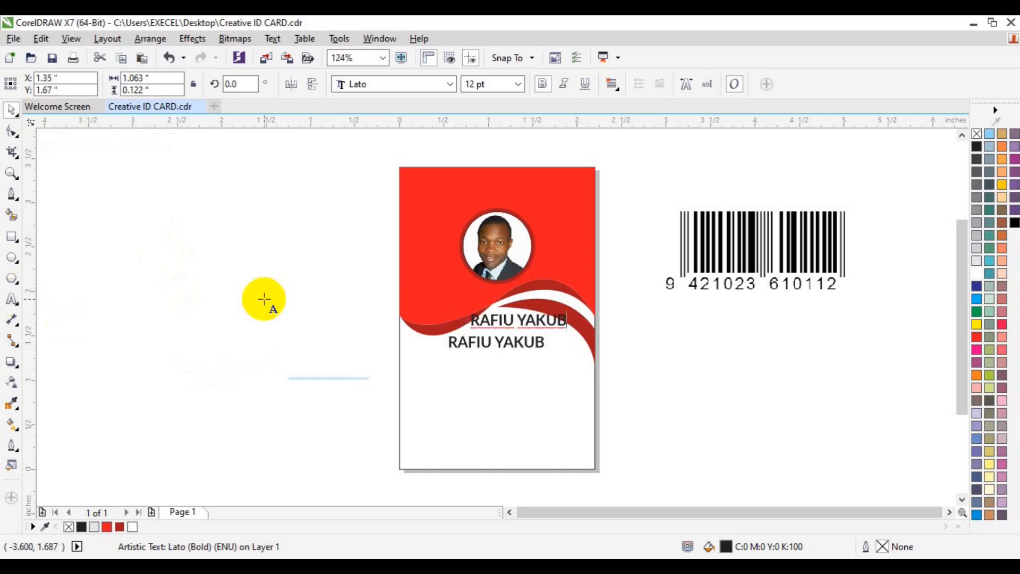
Step: Retype the duplicate as CREATIVE DIRECTOR and set it to 6 pt
{"action": "key", "text": "ctrl+a"}
{"action": "type", "text": "CREA"}
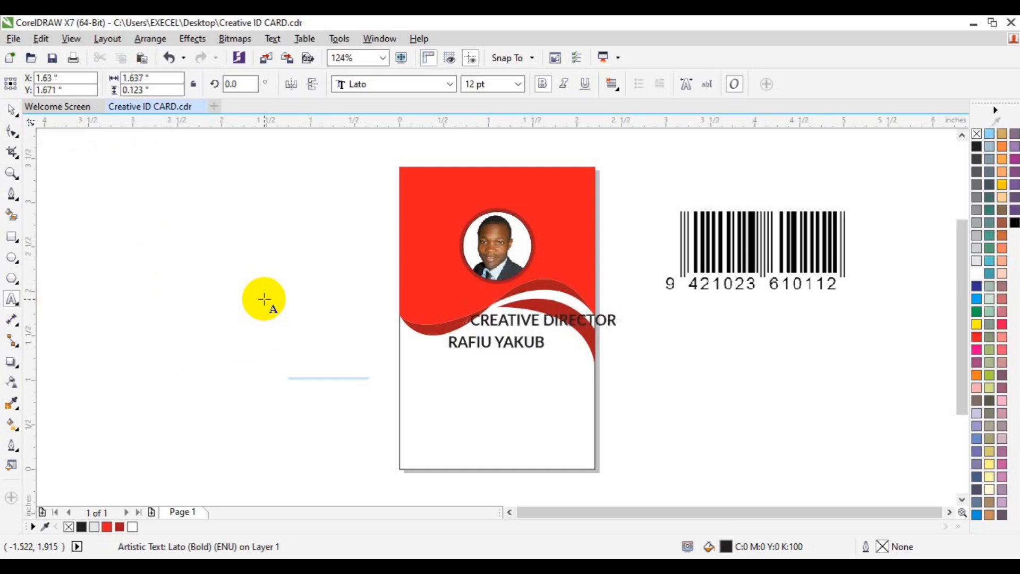
{"action": "key", "text": "ctrl+a"}
{"action": "left_click", "coordinate": [518, 84]}
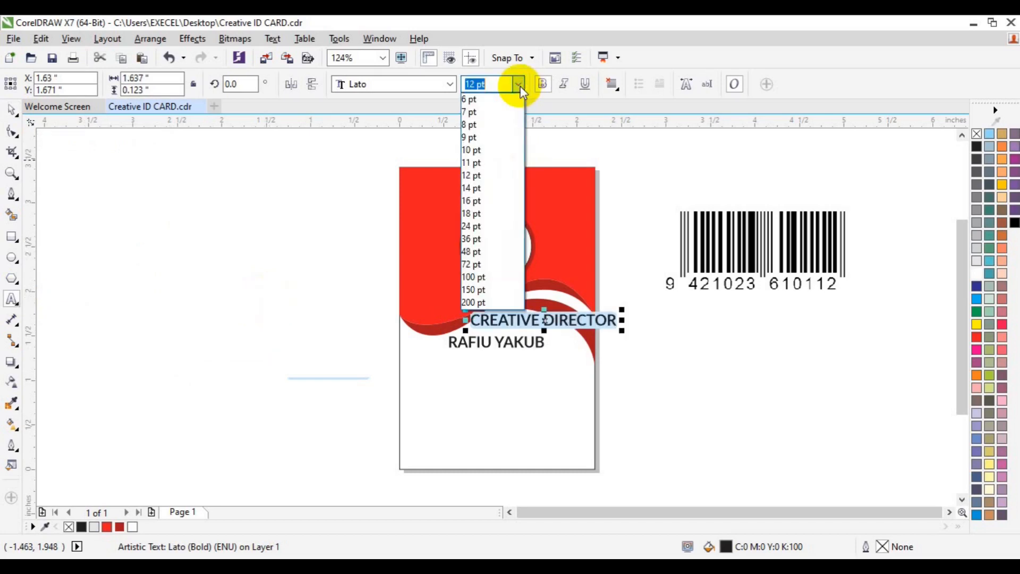
{"action": "left_click", "coordinate": [496, 100]}
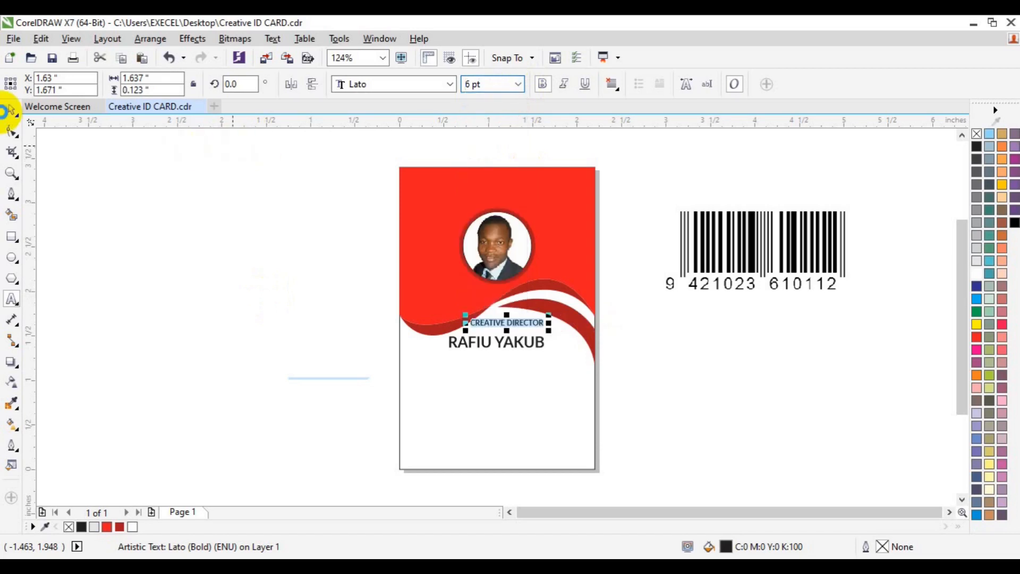
Step: Centre the title just below the name and drag a copy to the card's lower left
{"action": "key", "text": "p"}
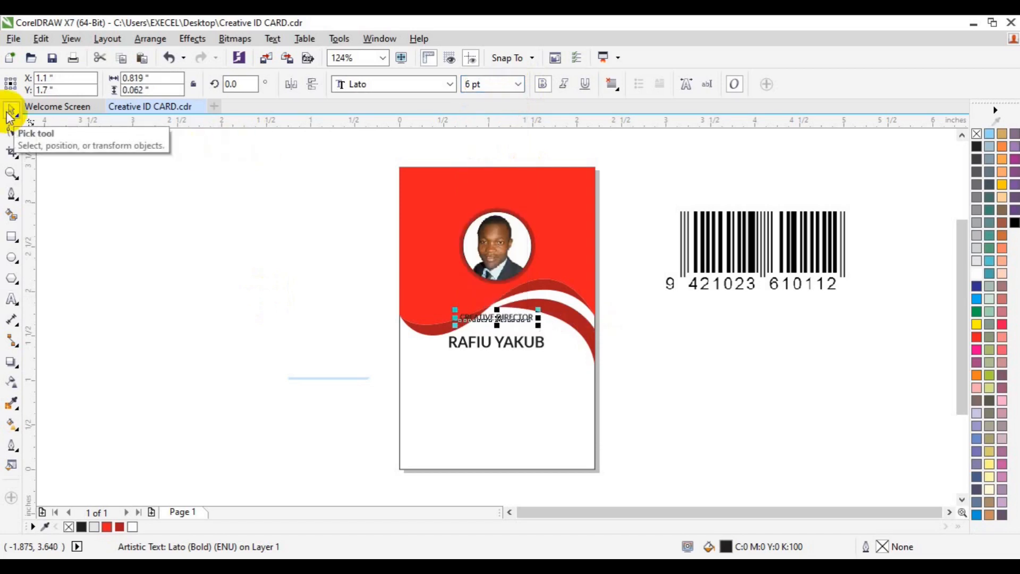
{"action": "key", "text": "Down"}
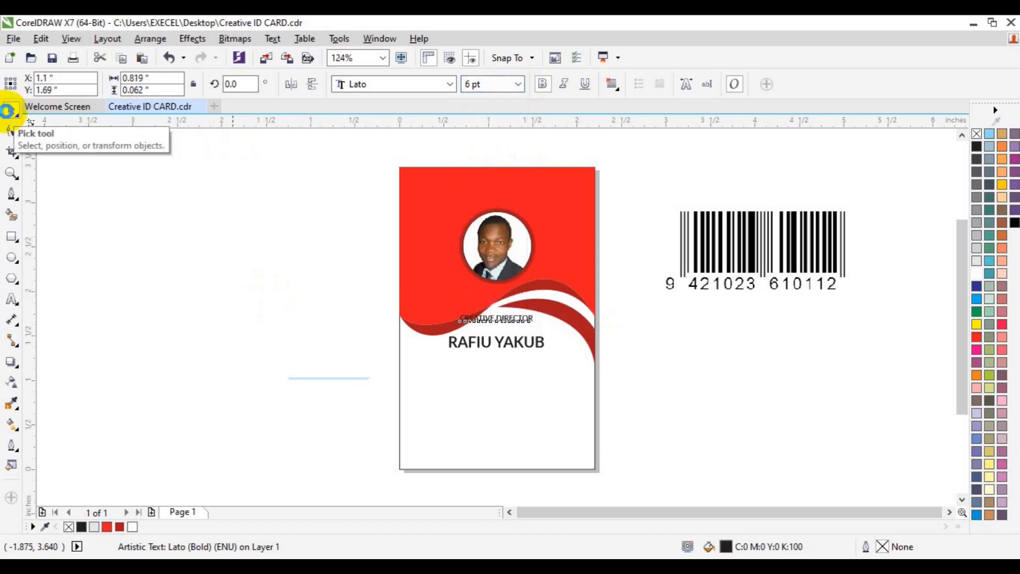
{"action": "key", "text": "Down"}
{"action": "key", "text": "Down"}
{"action": "key", "text": "Down"}
{"action": "key", "text": "Down"}
{"action": "key", "text": "Down"}
{"action": "key", "text": "Down"}
{"action": "key", "text": "Down"}
{"action": "key", "text": "Down"}
{"action": "key", "text": "Down"}
{"action": "key", "text": "Down"}
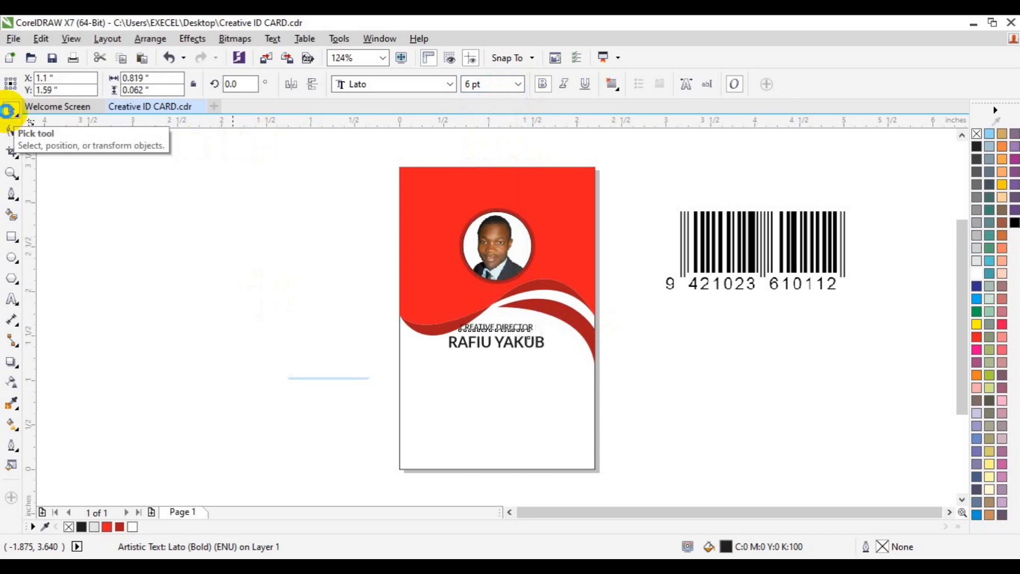
{"action": "key", "text": "Down"}
{"action": "key", "text": "Down"}
{"action": "key", "text": "Down"}
{"action": "key", "text": "Down"}
{"action": "key", "text": "Down"}
{"action": "key", "text": "Down"}
{"action": "key", "text": "Down"}
{"action": "key", "text": "Down"}
{"action": "key", "text": "Down"}
{"action": "key", "text": "Down"}
{"action": "key", "text": "Down"}
{"action": "key", "text": "Down"}
{"action": "key", "text": "Down"}
{"action": "key", "text": "Down"}
{"action": "key", "text": "Down"}
{"action": "key", "text": "Down"}
{"action": "key", "text": "Down"}
{"action": "key", "text": "Down"}
{"action": "key", "text": "Down"}
{"action": "key", "text": "Down"}
{"action": "key", "text": "Down"}
{"action": "key", "text": "Down"}
{"action": "key", "text": "Down"}
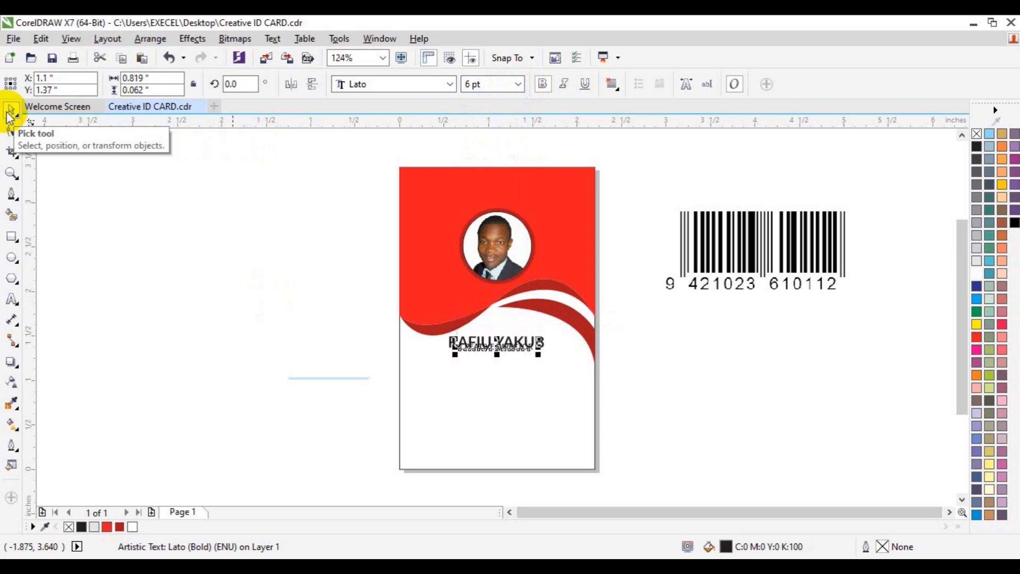
{"action": "key", "text": "Down"}
{"action": "key", "text": "Down"}
{"action": "key", "text": "Down"}
{"action": "key", "text": "Down"}
{"action": "key", "text": "Down"}
{"action": "key", "text": "Down"}
{"action": "key", "text": "Down"}
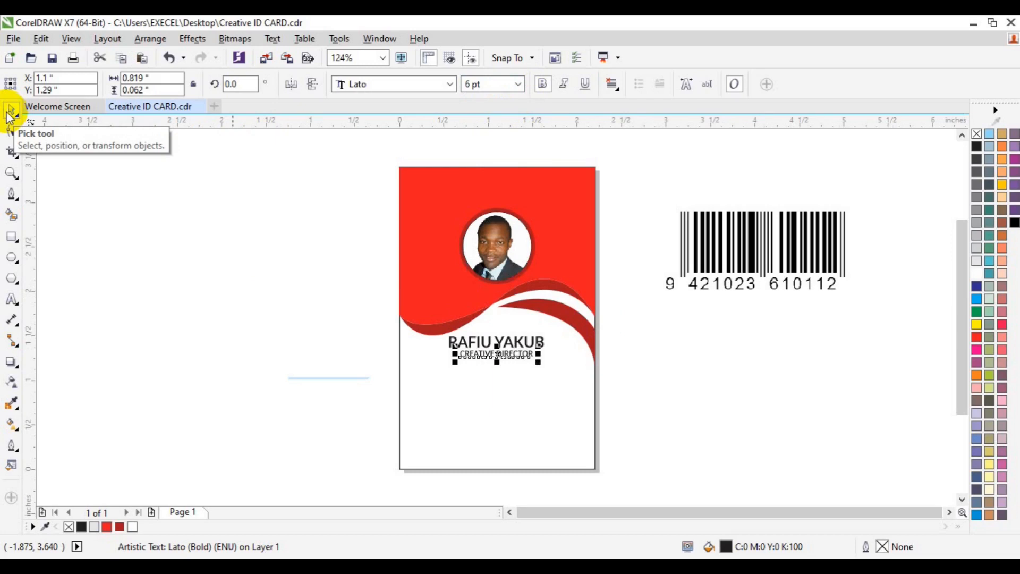
{"action": "key", "text": "ctrl+d"}
{"action": "left_click_drag", "start_coordinate": [504, 330], "coordinate": [399, 410]}
Step: Replace the copy's text with ID, Blood, Email and Phone labels at 120% line spacing
{"action": "left_click", "coordinate": [9, 300]}
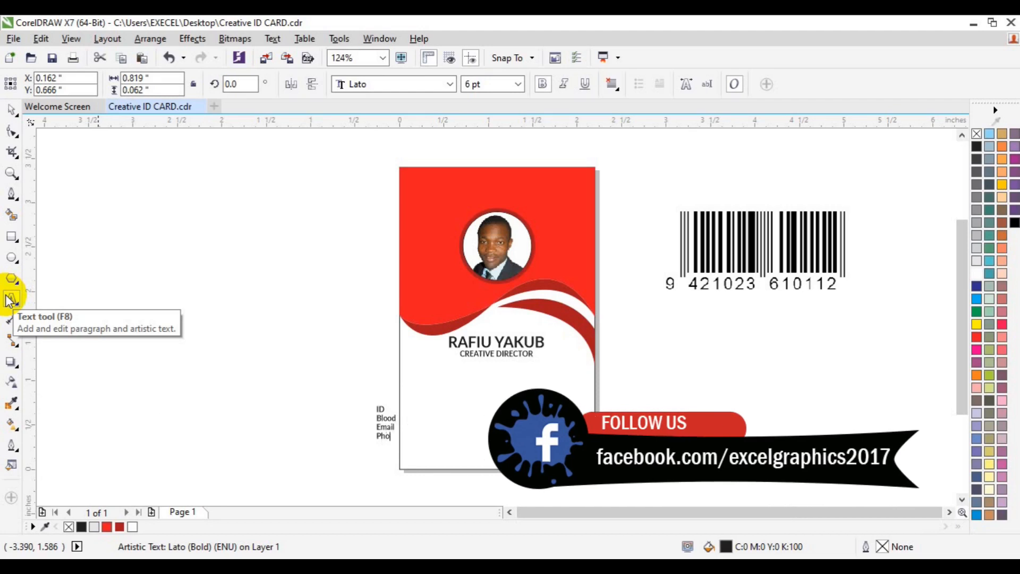
{"action": "key", "text": "ctrl+a"}
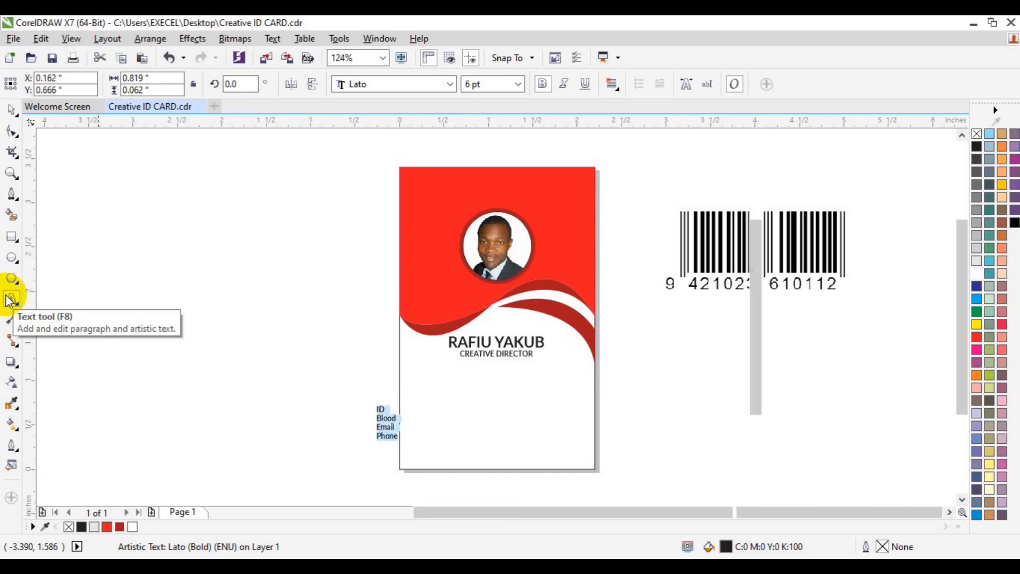
{"action": "key", "text": "ctrl+t"}
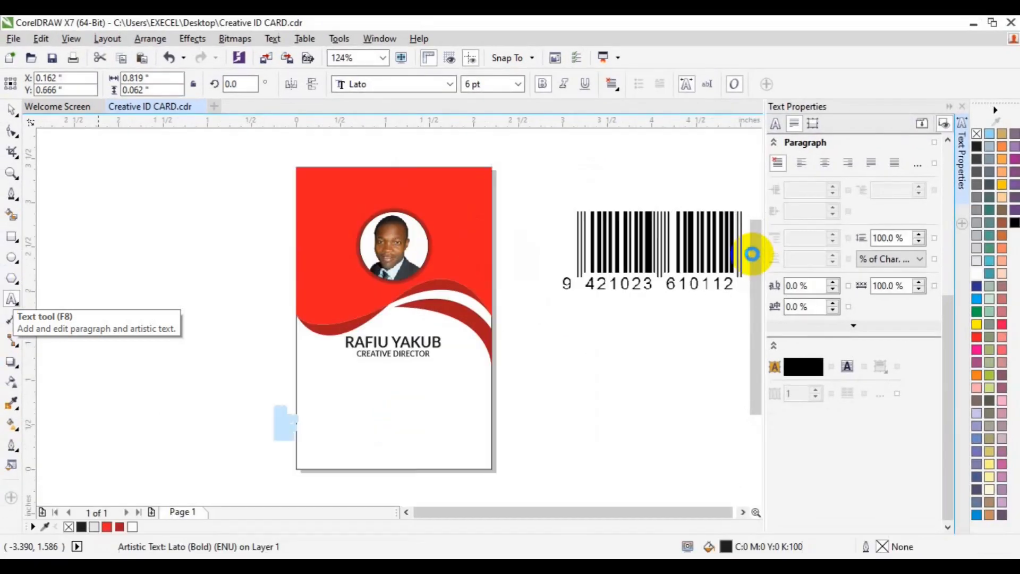
{"action": "left_click", "coordinate": [881, 238]}
{"action": "key", "text": "BackSpace"}
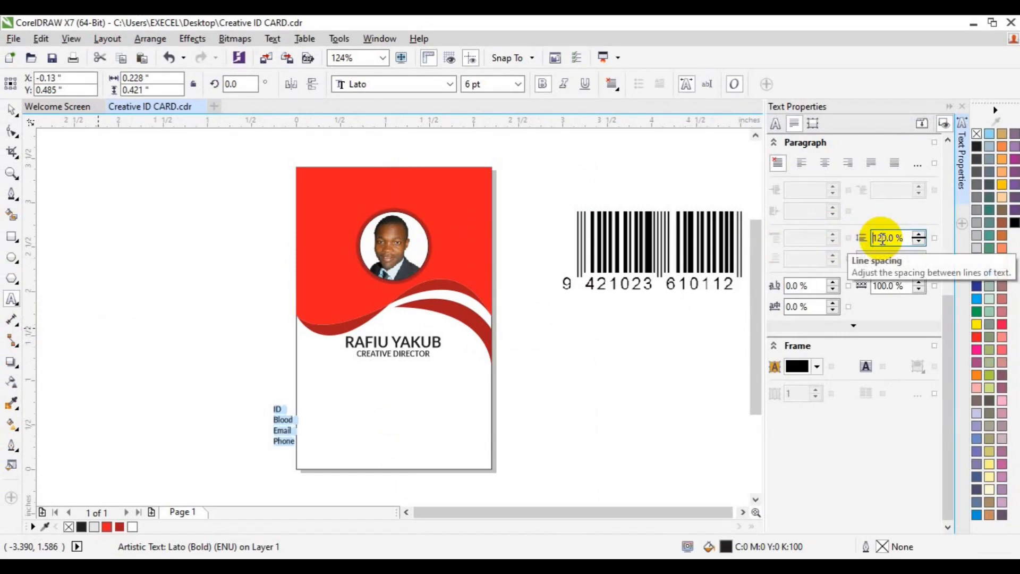
Step: Move the label block onto the card's lower left and close Text Properties
{"action": "left_click", "coordinate": [11, 110]}
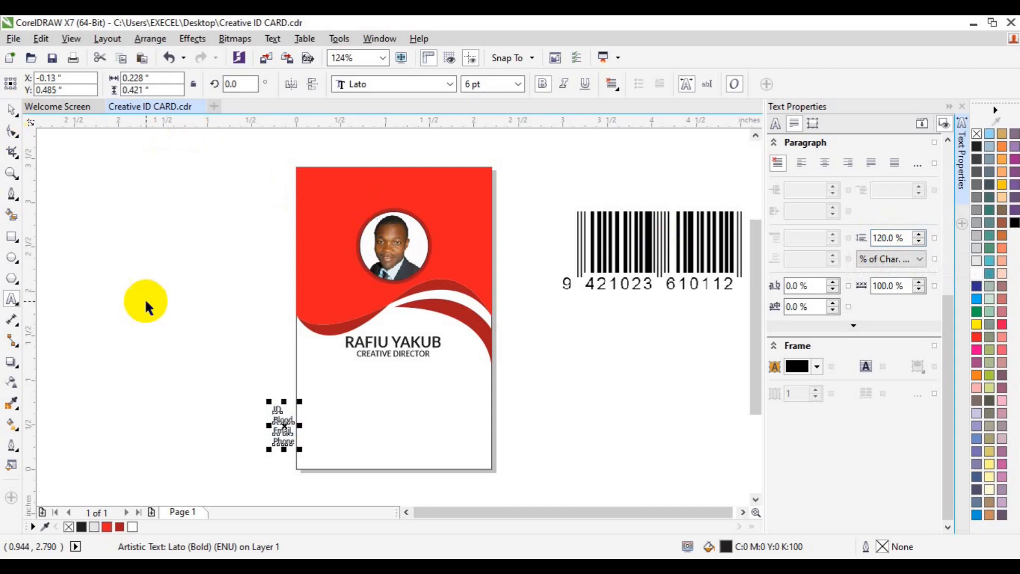
{"action": "left_click_drag", "start_coordinate": [283, 419], "coordinate": [326, 411]}
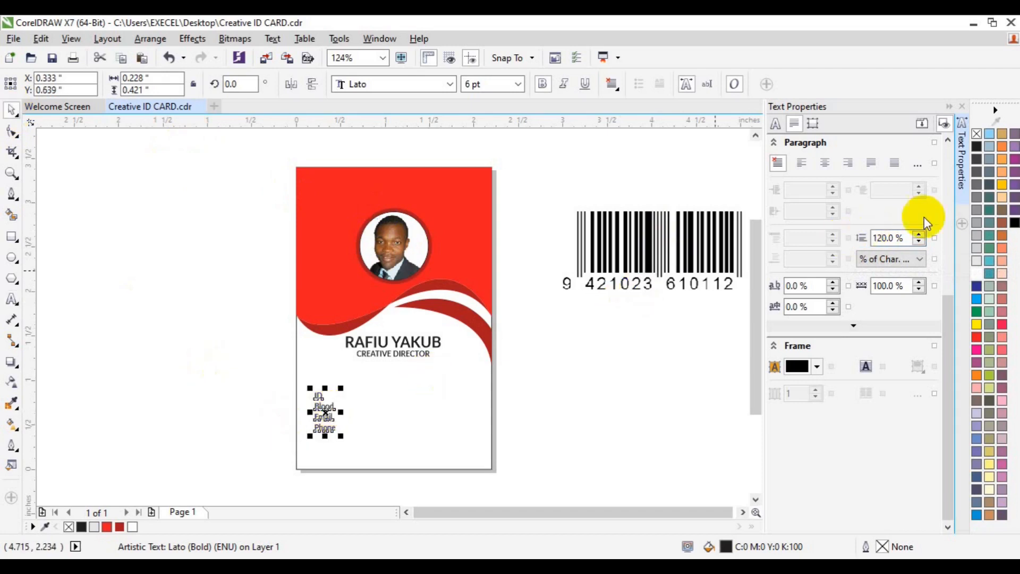
{"action": "left_click", "coordinate": [961, 198]}
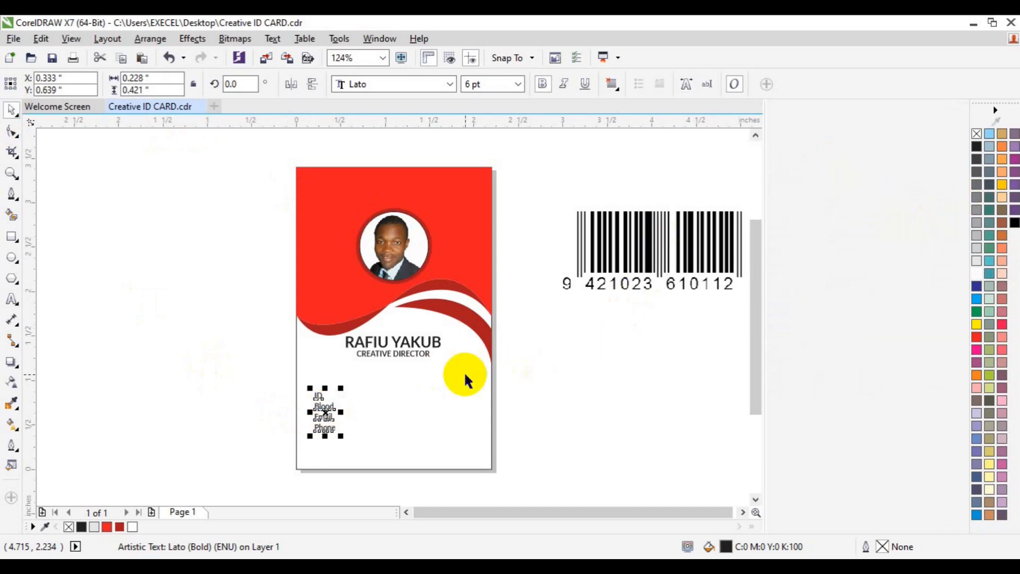
{"action": "left_click", "coordinate": [11, 173]}
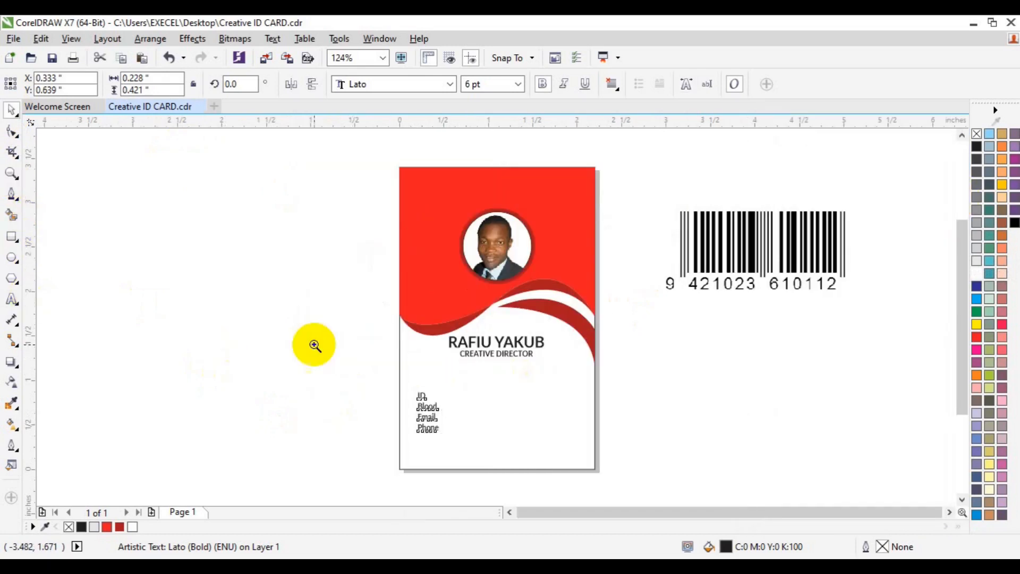
Step: Drop a copy of the label block just right of the original labels
{"action": "left_click", "coordinate": [445, 414]}
{"action": "key", "text": "space"}
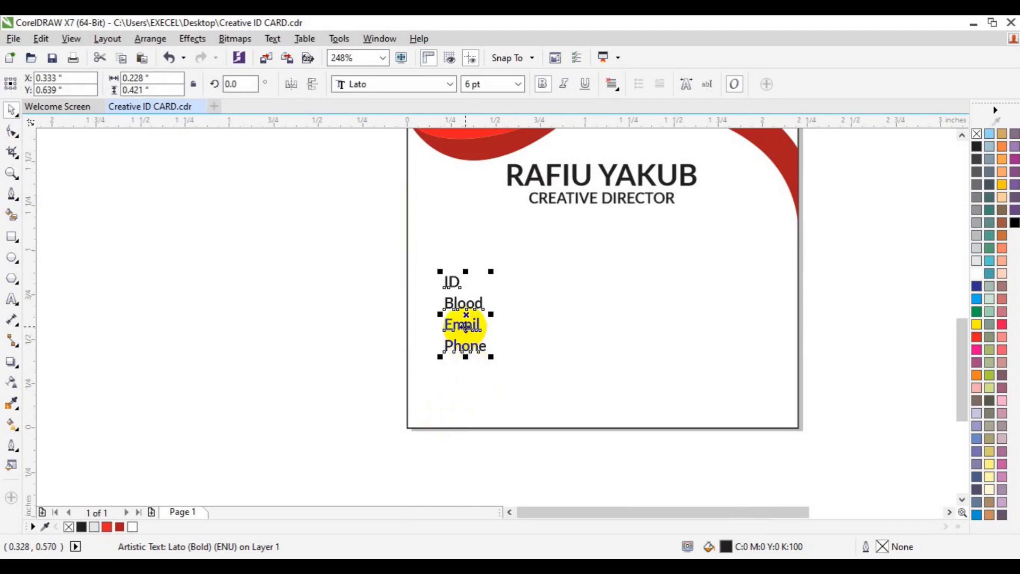
{"action": "left_click_drag", "start_coordinate": [464, 325], "coordinate": [528, 328]}
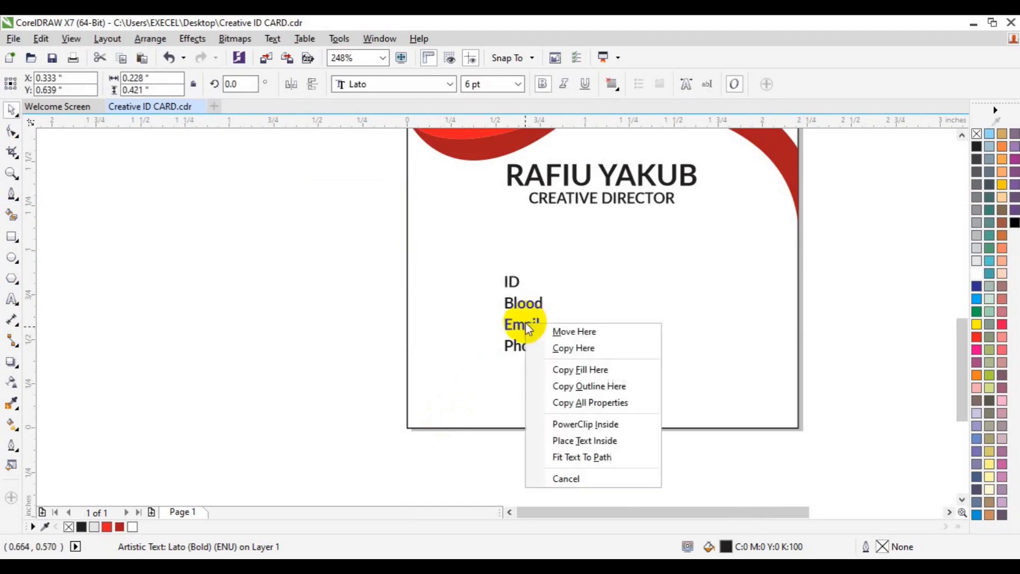
{"action": "left_click", "coordinate": [571, 350]}
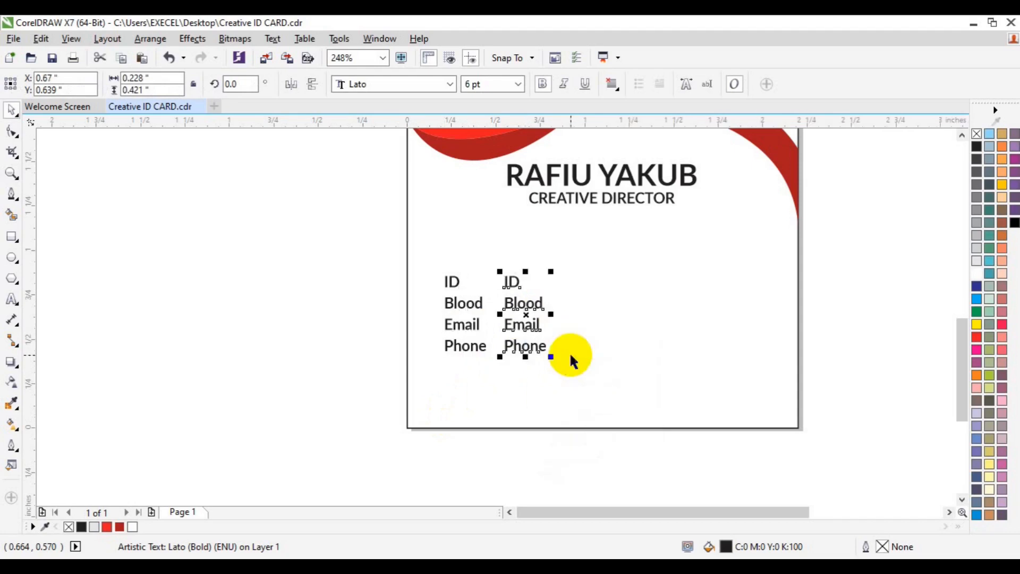
Step: Replace each word in the copied block with a colon, one per line
{"action": "left_click", "coordinate": [11, 298]}
{"action": "left_click", "coordinate": [505, 281]}
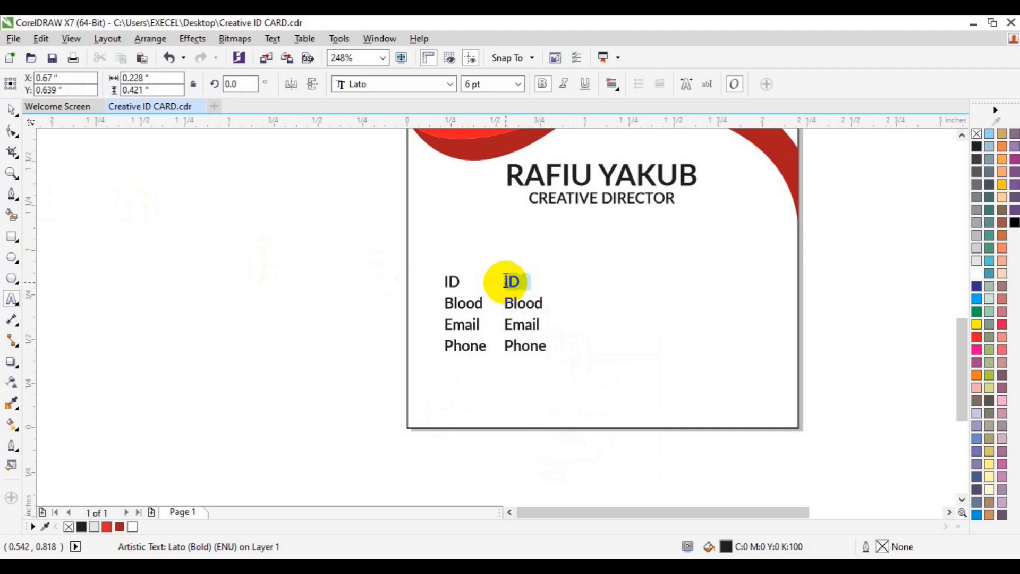
{"action": "key", "text": "Delete"}
{"action": "key", "text": "Return"}
{"action": "key", "text": "shift+End"}
{"action": "type", "text": ":"}
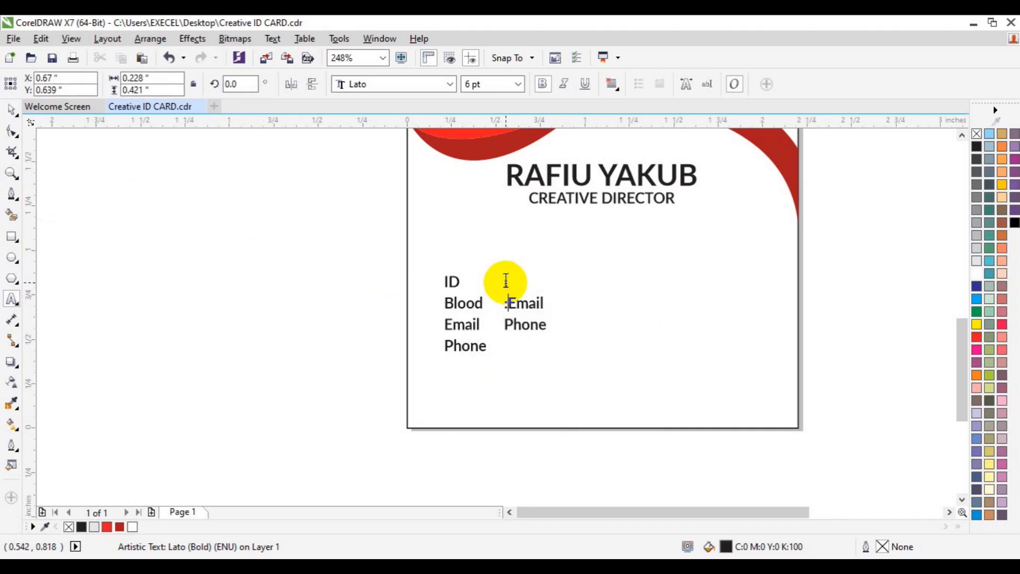
{"action": "key", "text": "Return"}
{"action": "key", "text": "shift+End"}
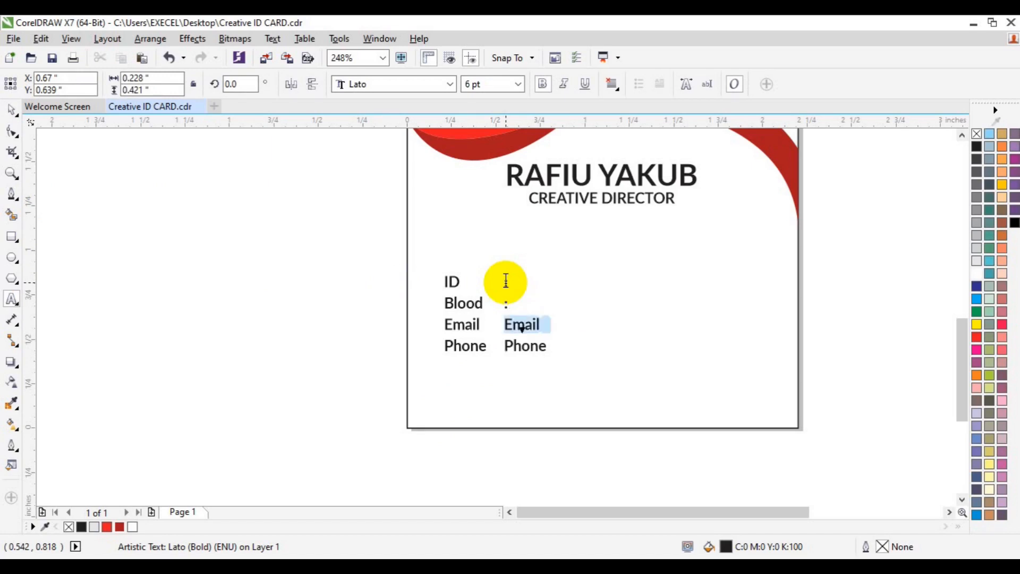
{"action": "type", "text": ":"}
{"action": "key", "text": "Return"}
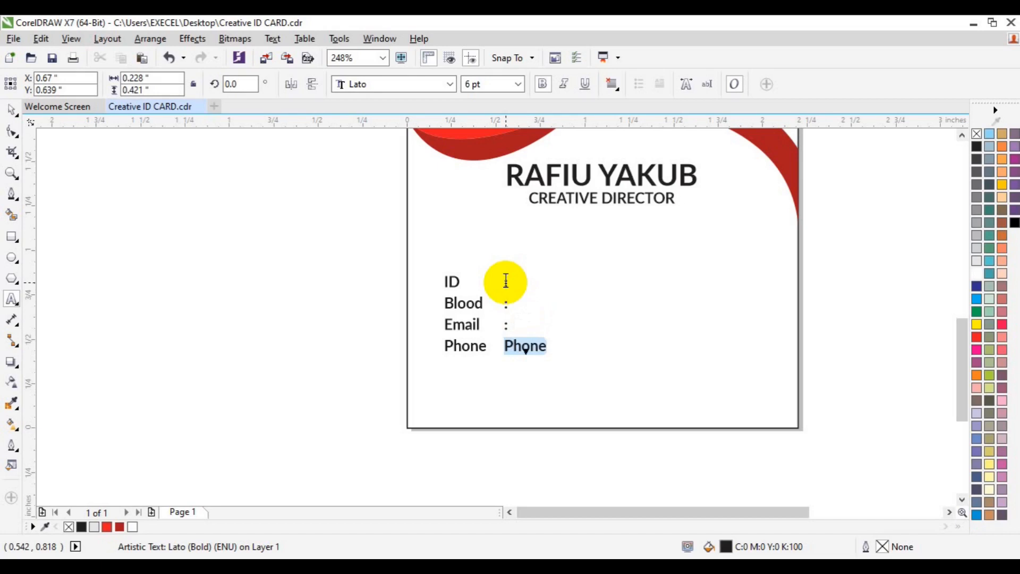
{"action": "type", "text": ":"}
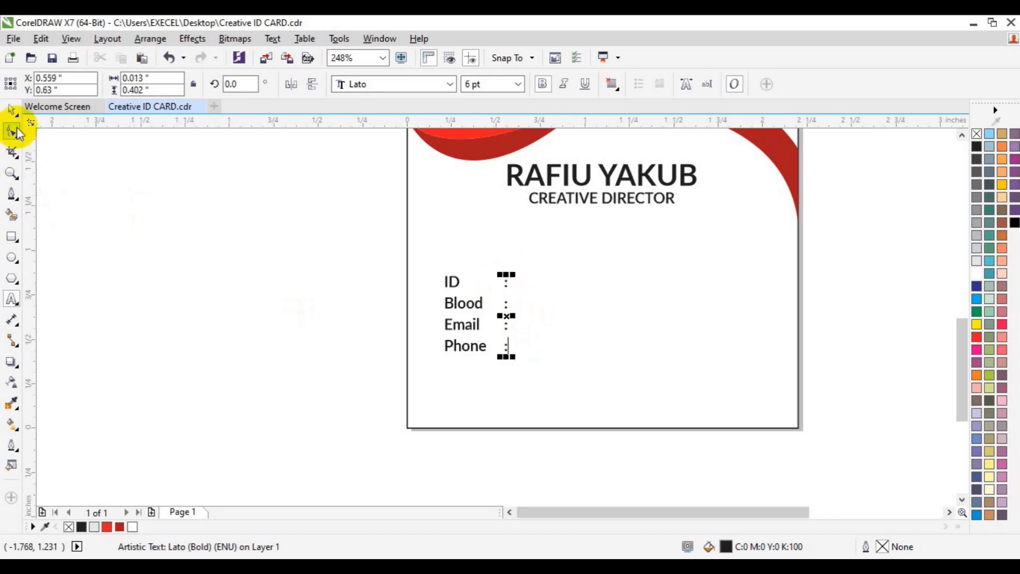
{"action": "left_click", "coordinate": [12, 111]}
{"action": "left_click", "coordinate": [464, 303]}
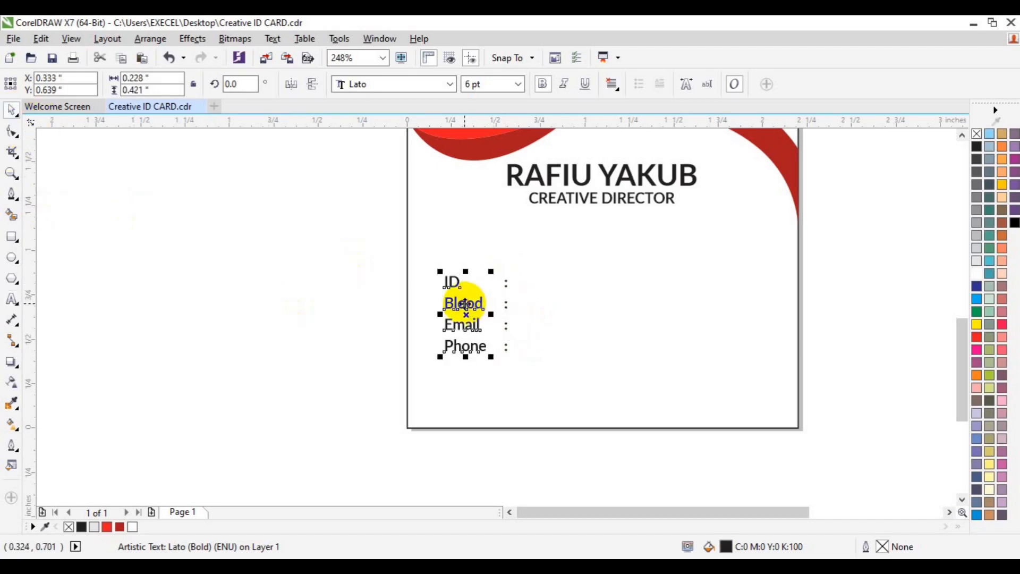
Step: Copy the ID, Blood, Email and Phone labels to the right of the colon column
{"action": "left_click_drag", "start_coordinate": [464, 304], "coordinate": [536, 305]}
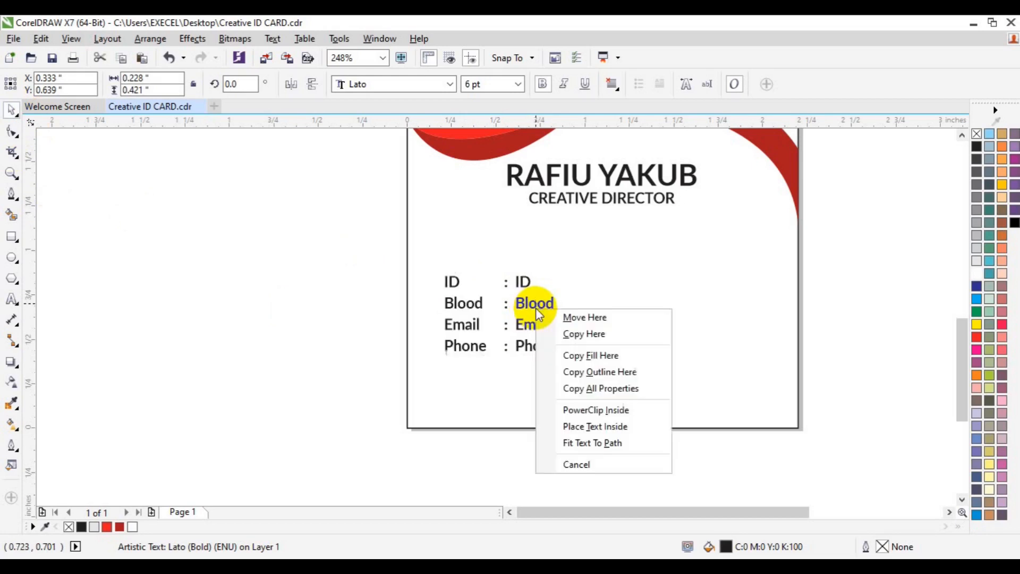
{"action": "left_click", "coordinate": [587, 332]}
{"action": "left_click", "coordinate": [506, 327], "text": "shift"}
{"action": "left_click", "coordinate": [386, 325]}
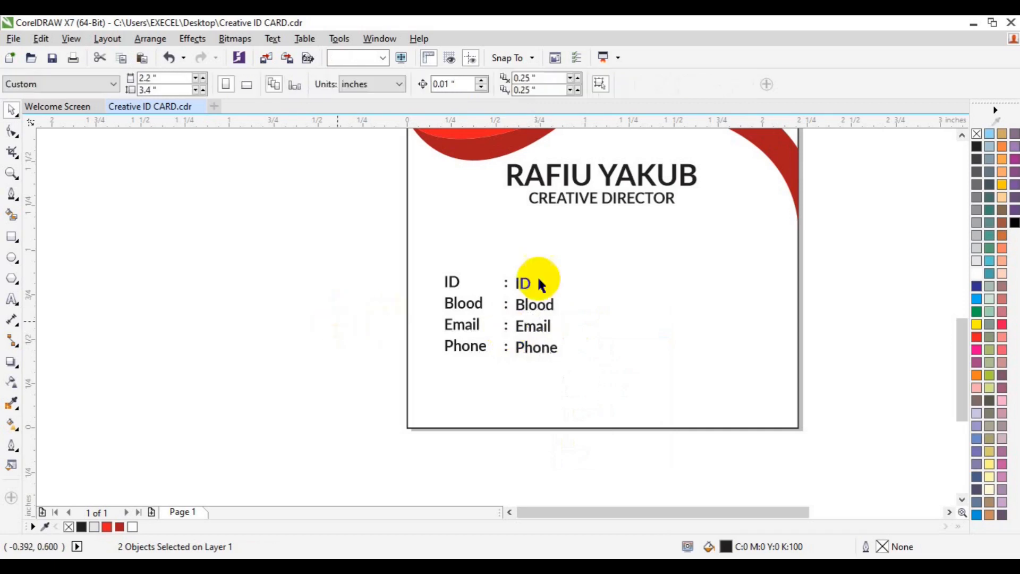
{"action": "left_click", "coordinate": [529, 287]}
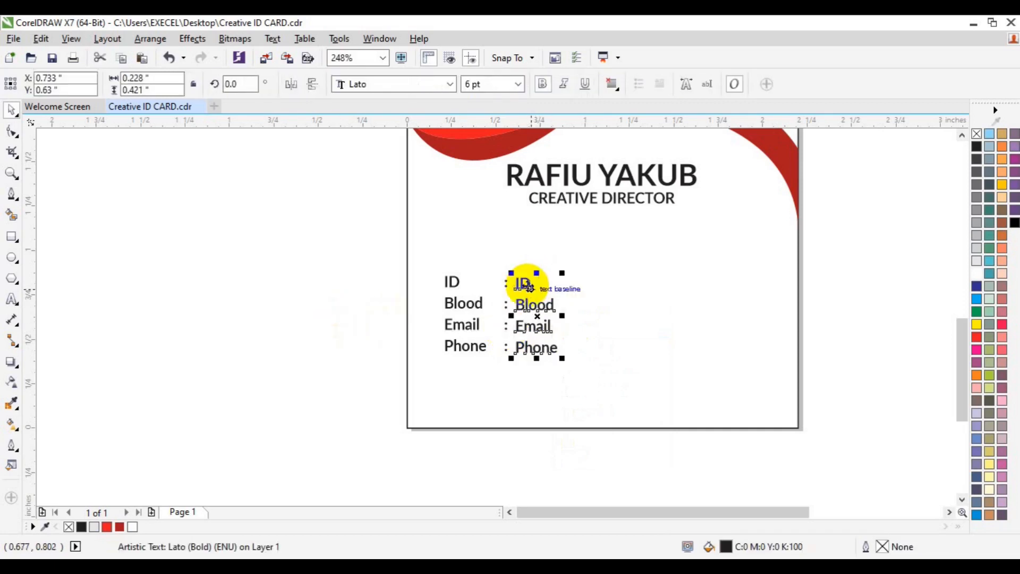
{"action": "left_click", "coordinate": [12, 299]}
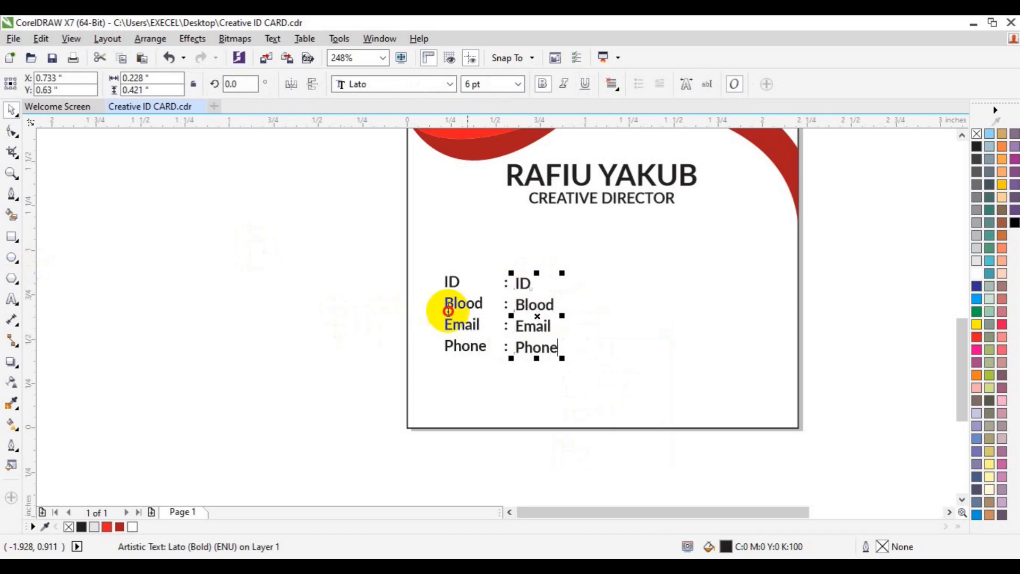
{"action": "left_click", "coordinate": [520, 285]}
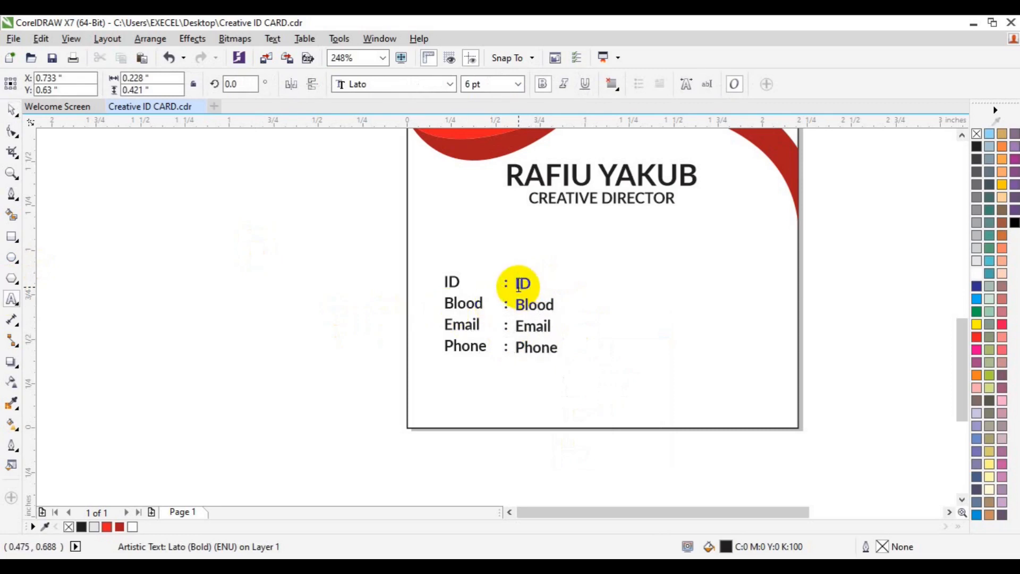
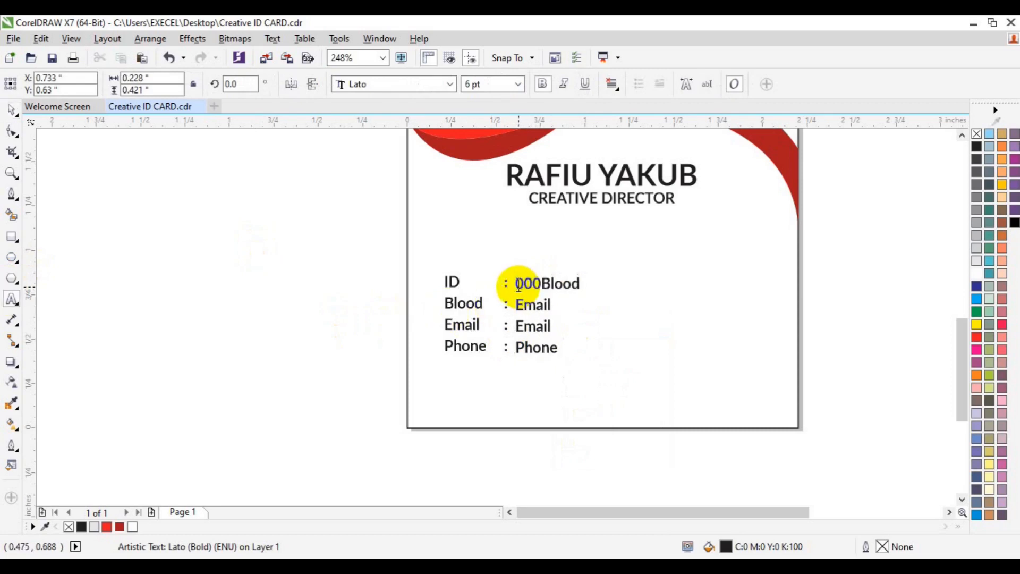
Step: Replace the placeholders with an ID number, blood group AB, an e-mail address and a phone number
{"action": "key", "text": "Return"}
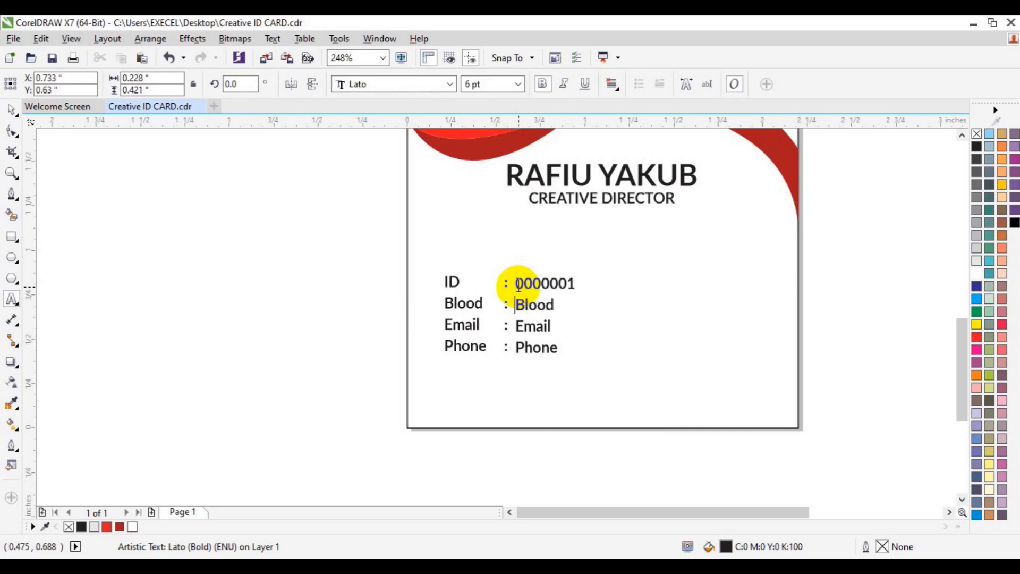
{"action": "key", "text": "shift+End"}
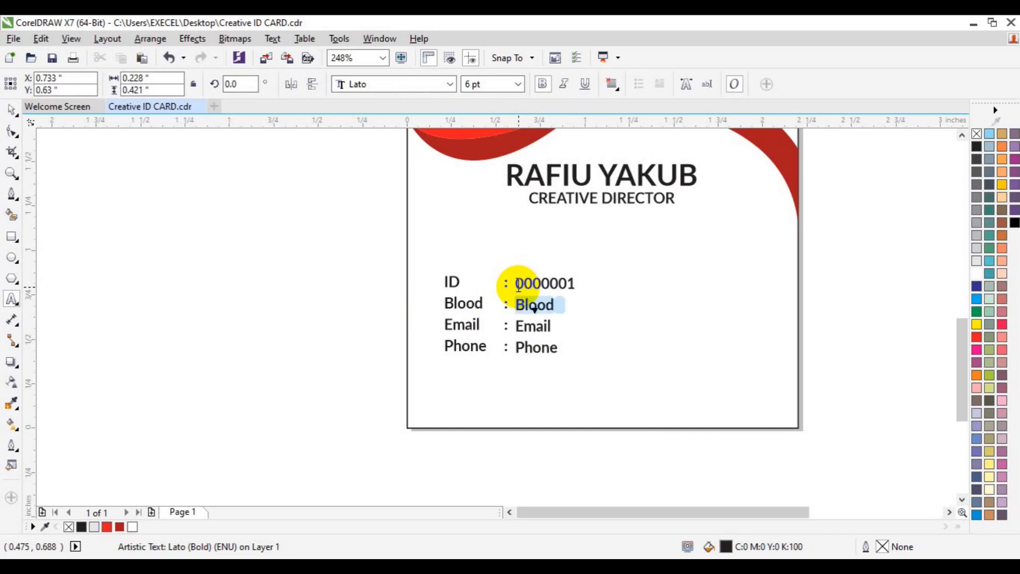
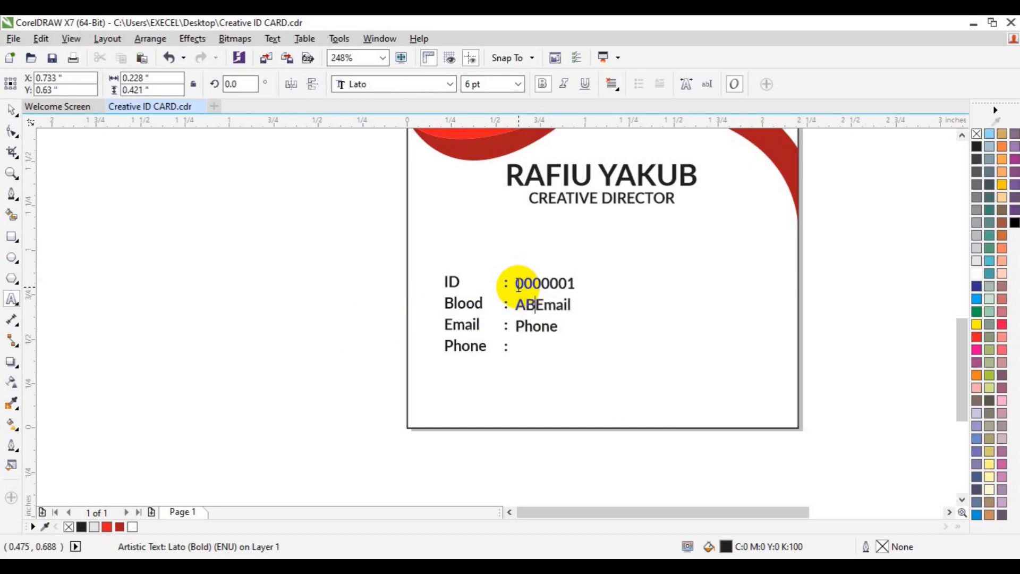
{"action": "key", "text": "Return"}
{"action": "key", "text": "shift+End"}
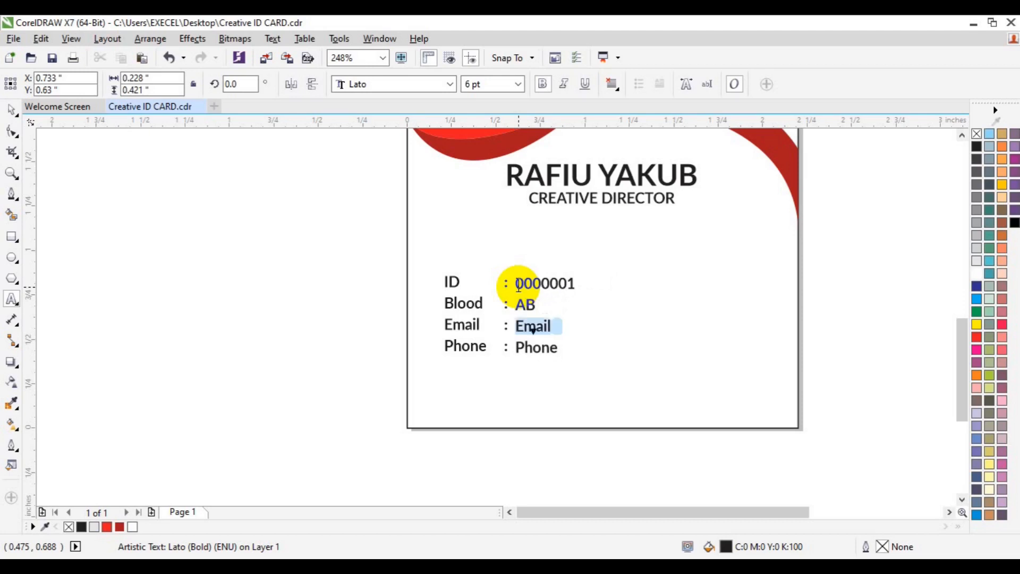
{"action": "key", "text": "Delete"}
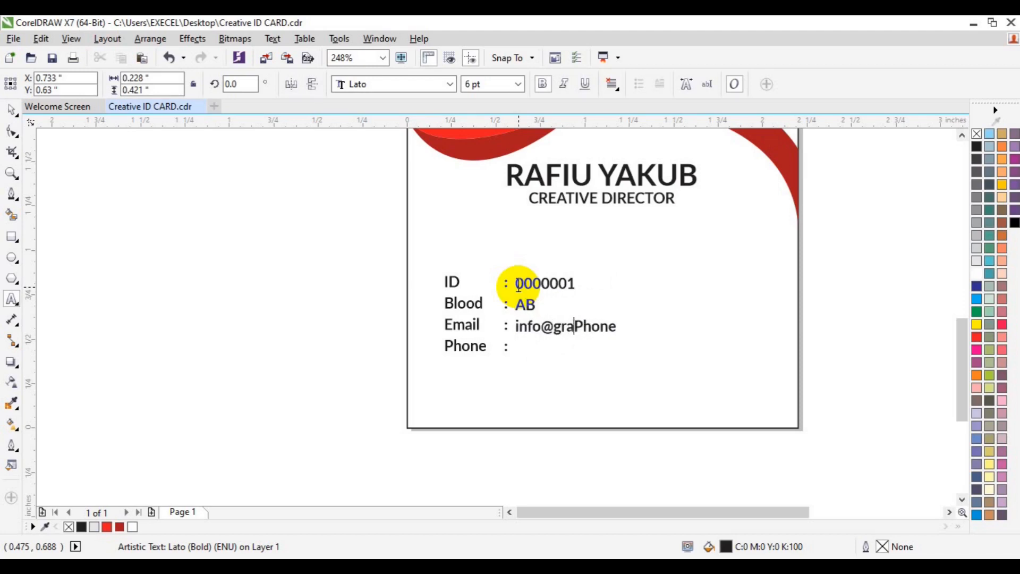
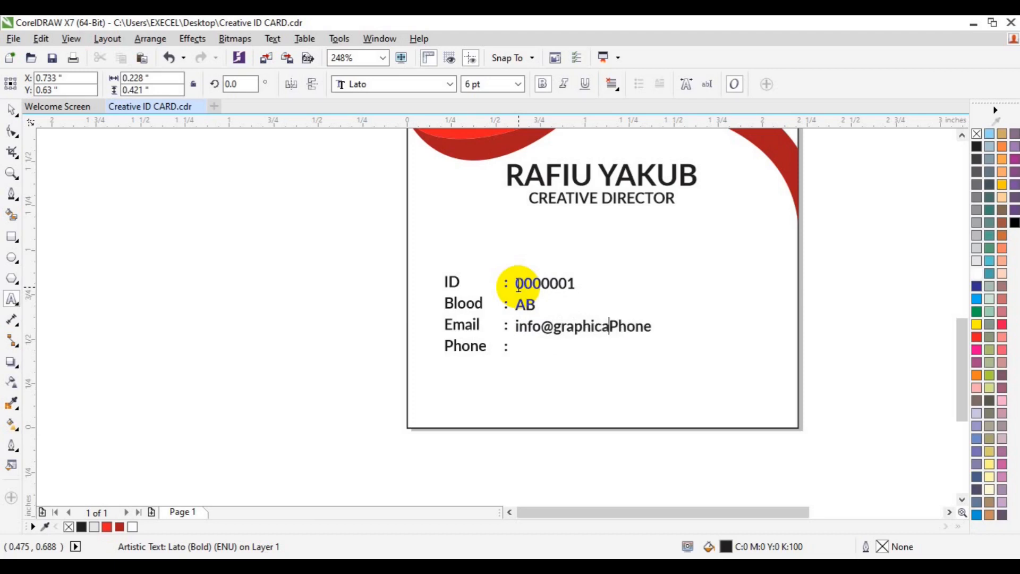
{"action": "key", "text": "Return"}
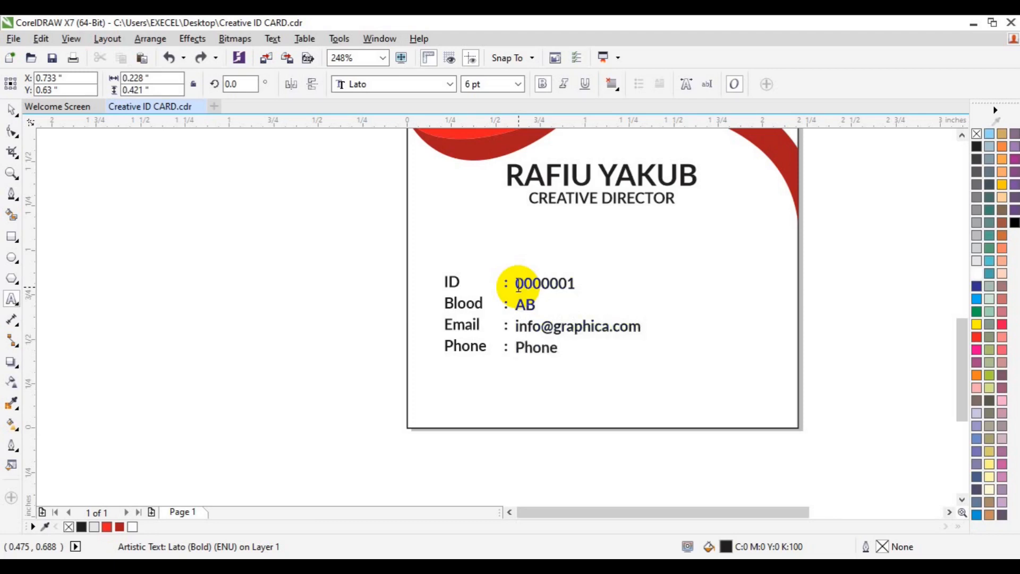
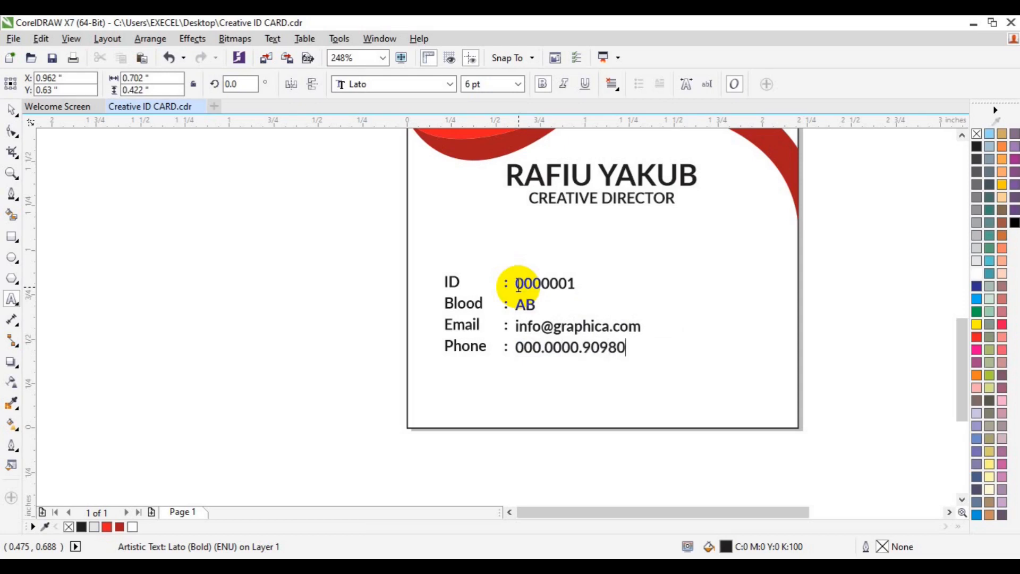
Step: Turn off bold on all four value lines
{"action": "left_click", "coordinate": [518, 286], "text": "shift"}
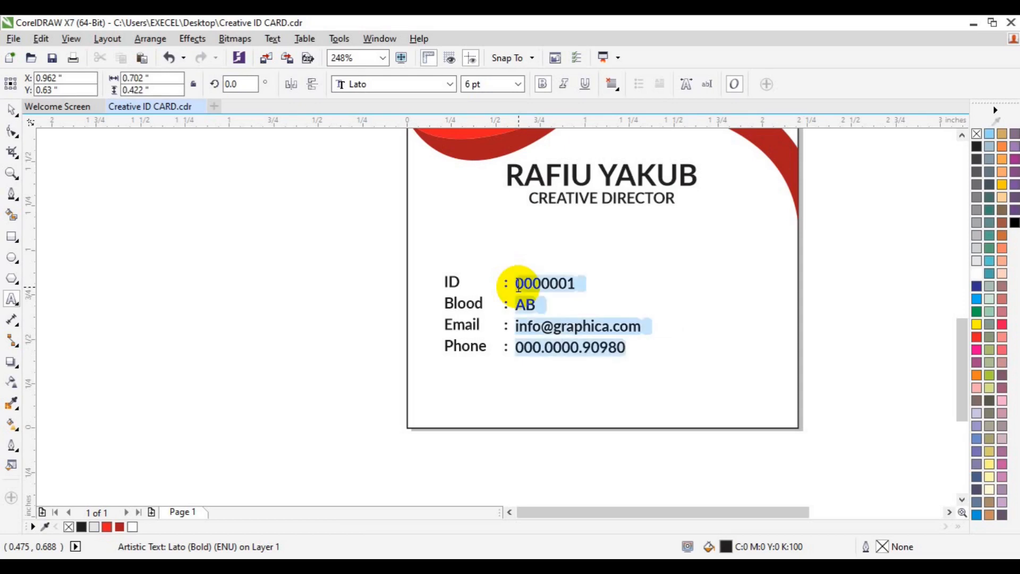
{"action": "left_click", "coordinate": [544, 87]}
{"action": "left_click", "coordinate": [12, 110]}
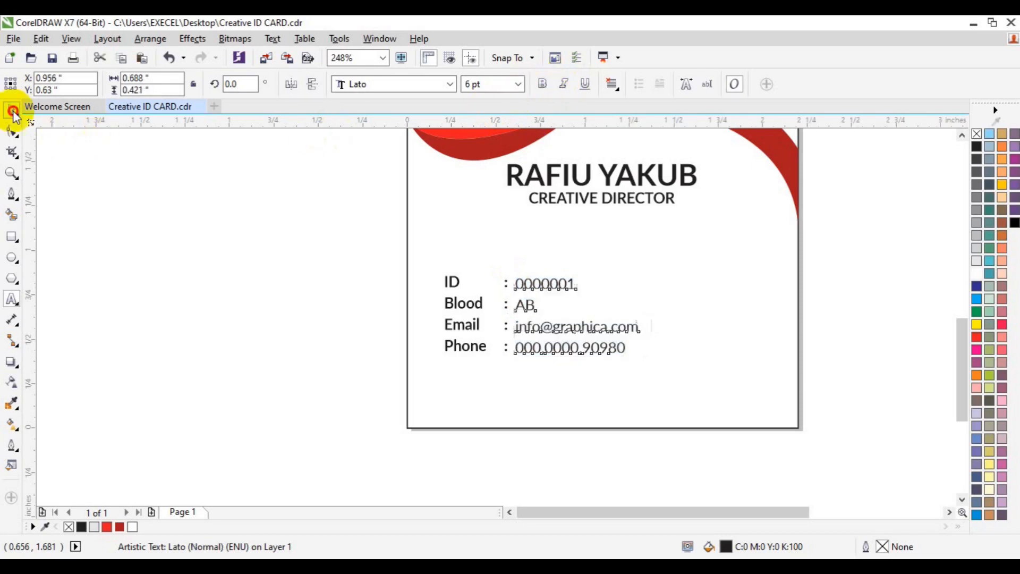
Step: Nudge the values left, align them with the labels, and group both columns
{"action": "left_click", "coordinate": [507, 333], "text": "shift"}
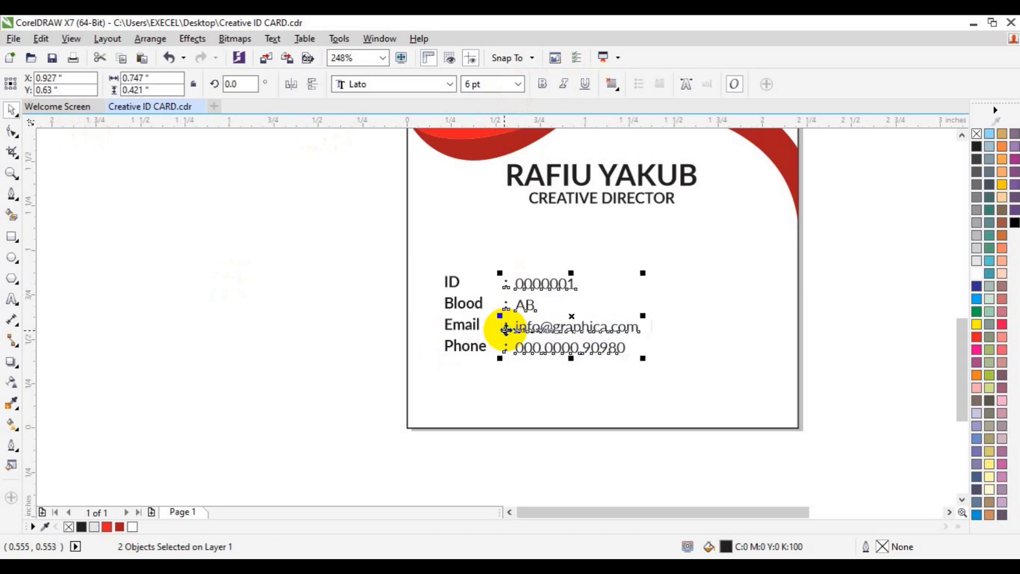
{"action": "left_click", "coordinate": [353, 342]}
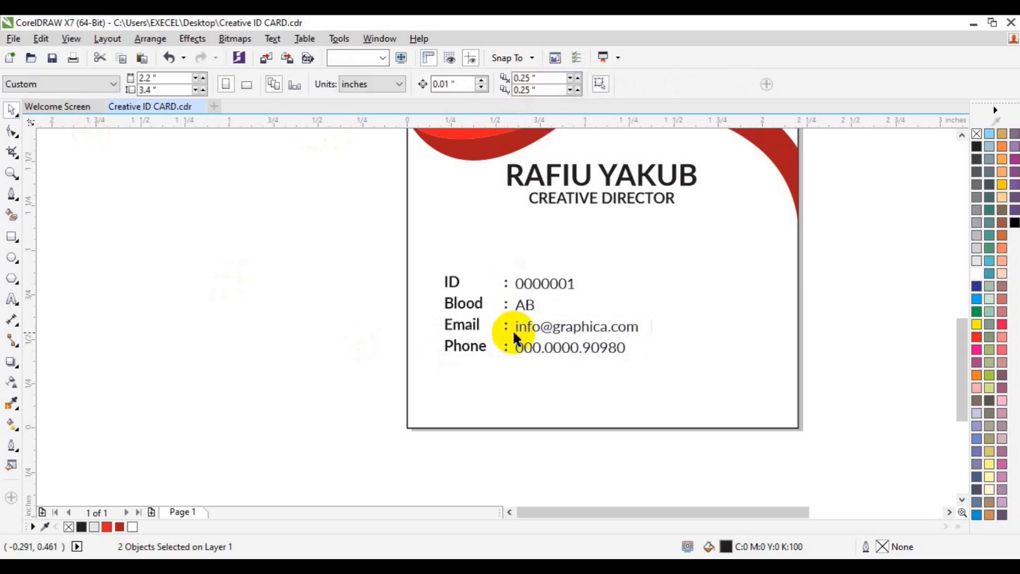
{"action": "left_click", "coordinate": [519, 330]}
{"action": "key", "text": "Left"}
{"action": "key", "text": "Left"}
{"action": "key", "text": "Left"}
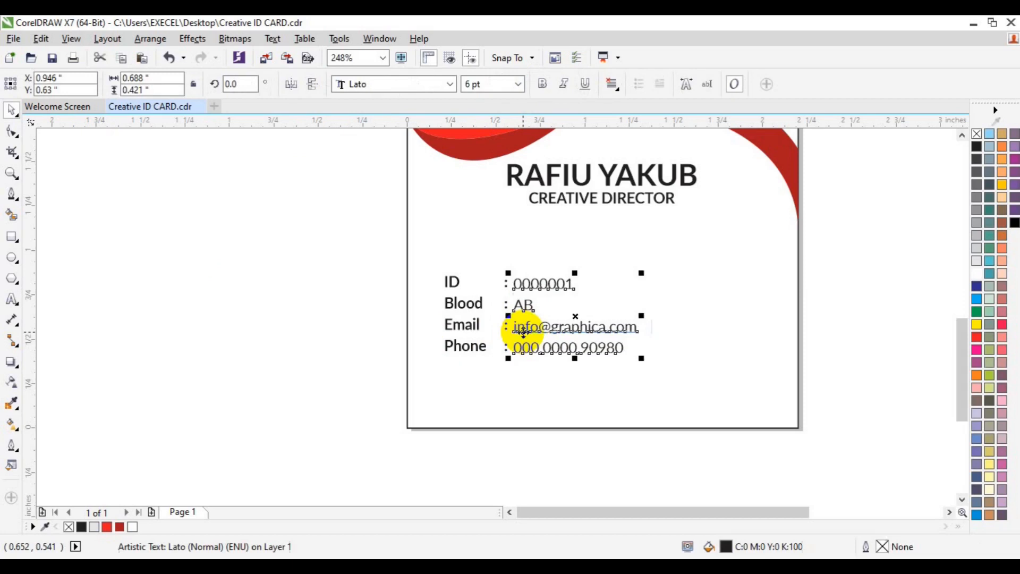
{"action": "left_click", "coordinate": [473, 241]}
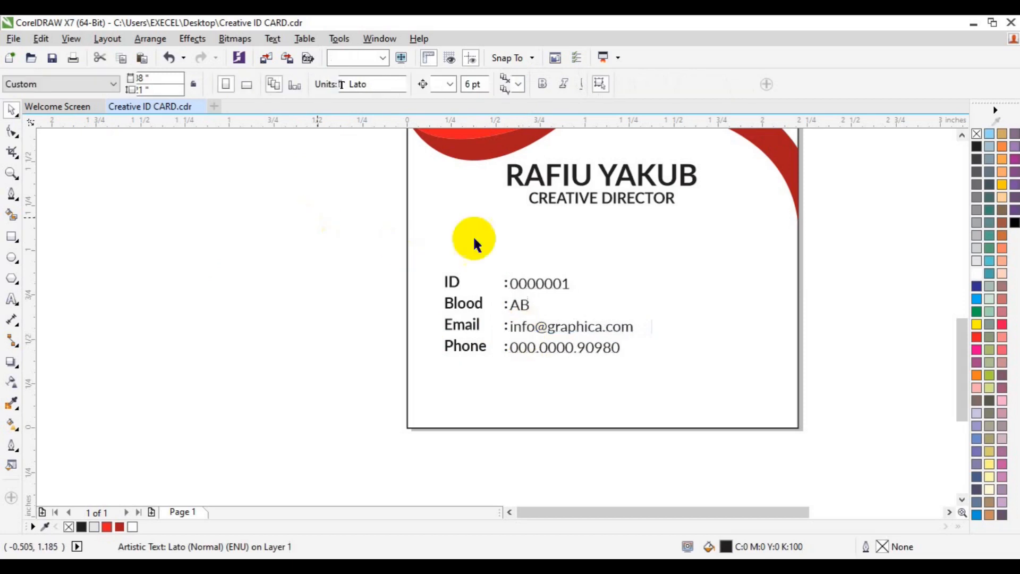
{"action": "left_click_drag", "start_coordinate": [831, 234], "coordinate": [483, 425]}
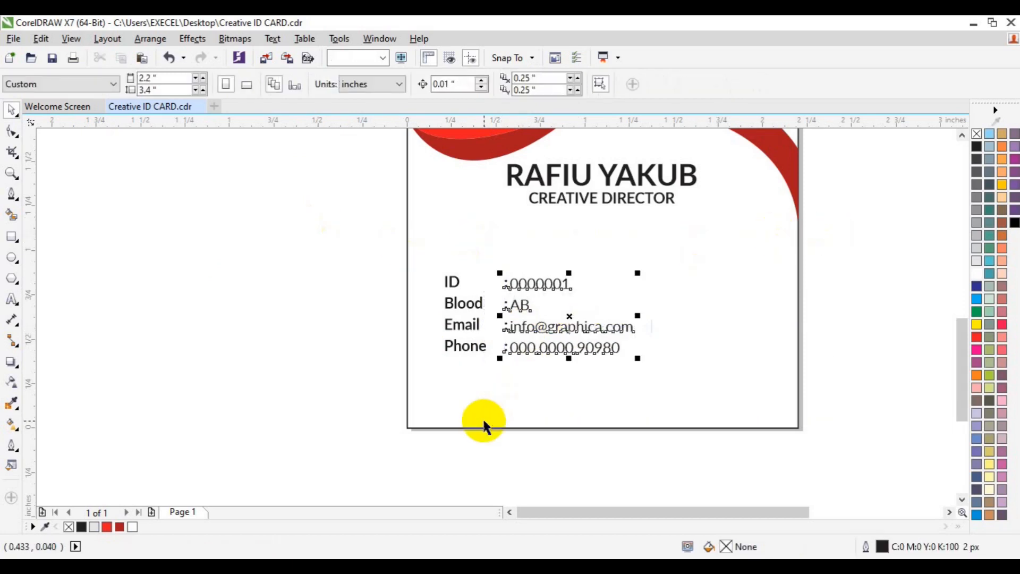
{"action": "left_click", "coordinate": [465, 346], "text": "shift"}
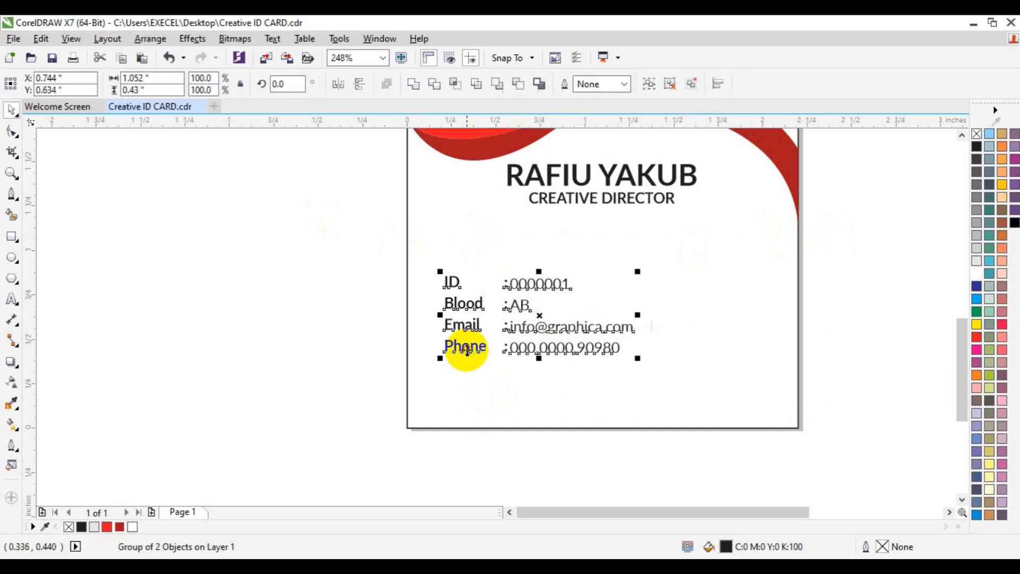
{"action": "key", "text": "t"}
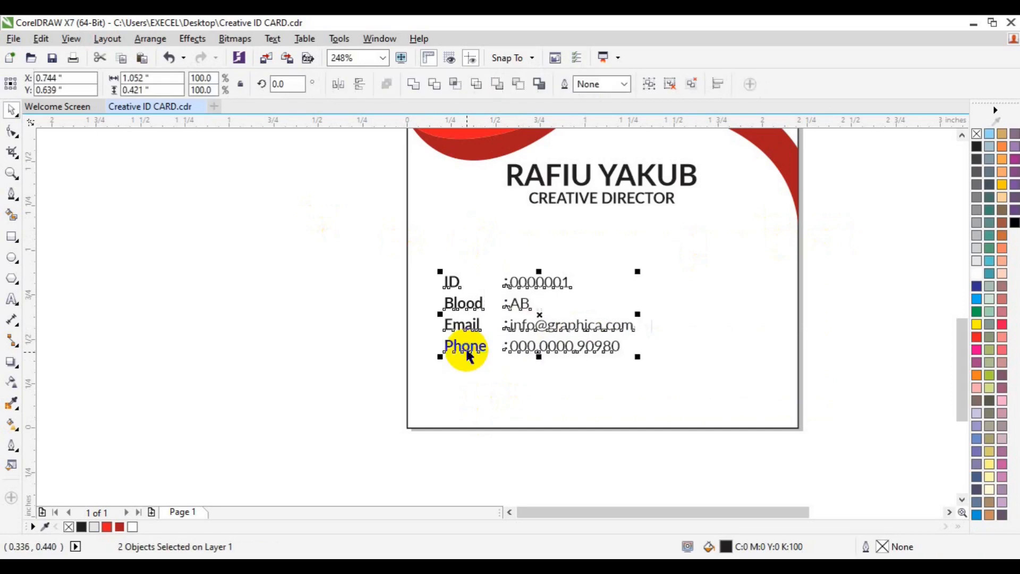
{"action": "key", "text": "ctrl+g"}
Step: Centre the details group horizontally on the card and move it up beneath the title
{"action": "left_click", "coordinate": [726, 330], "text": "shift"}
{"action": "key", "text": "e"}
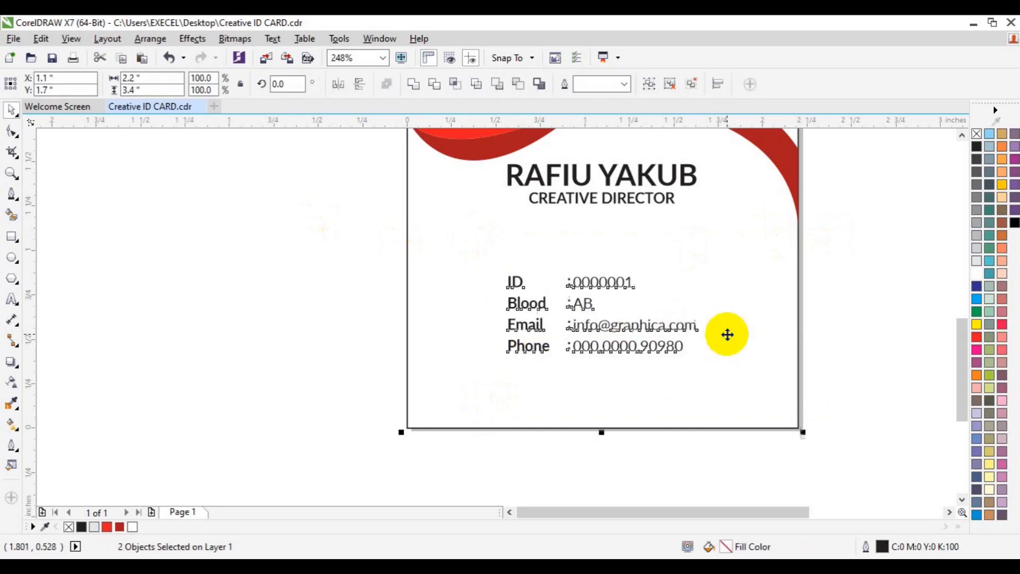
{"action": "left_click", "coordinate": [918, 290]}
{"action": "left_click", "coordinate": [632, 346]}
{"action": "left_click_drag", "start_coordinate": [632, 345], "coordinate": [628, 305]}
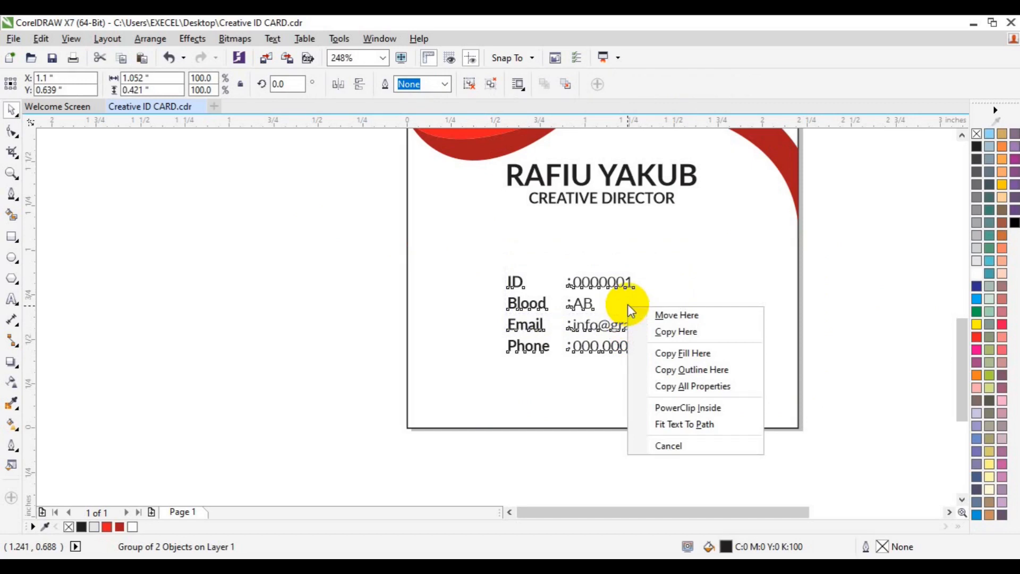
{"action": "left_click", "coordinate": [866, 248]}
{"action": "left_click_drag", "start_coordinate": [605, 313], "coordinate": [601, 274]}
{"action": "left_click", "coordinate": [756, 325], "text": "shift"}
Step: Centre the details group on the card and import the barcode image
{"action": "key", "text": "c"}
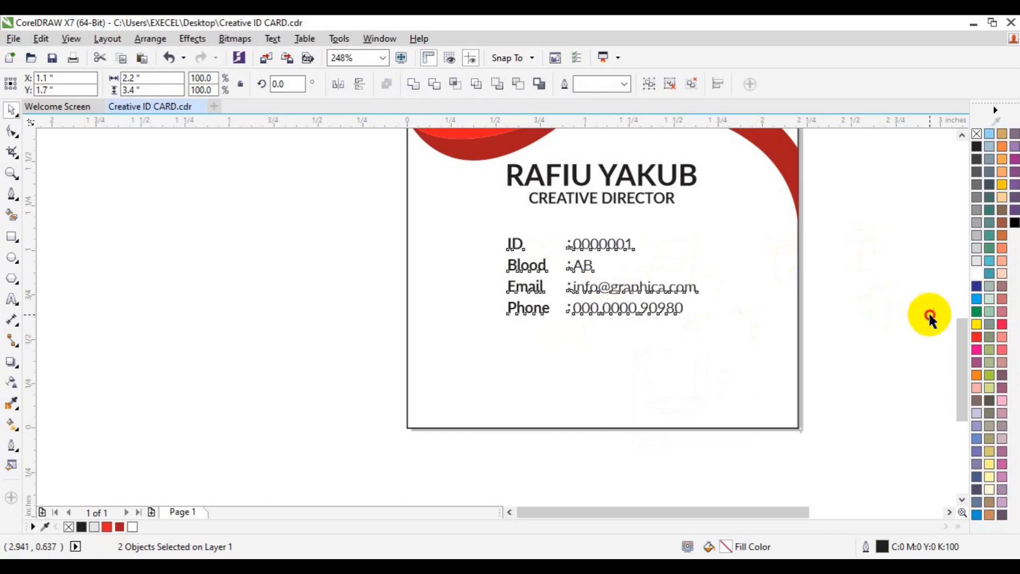
{"action": "left_click", "coordinate": [929, 317]}
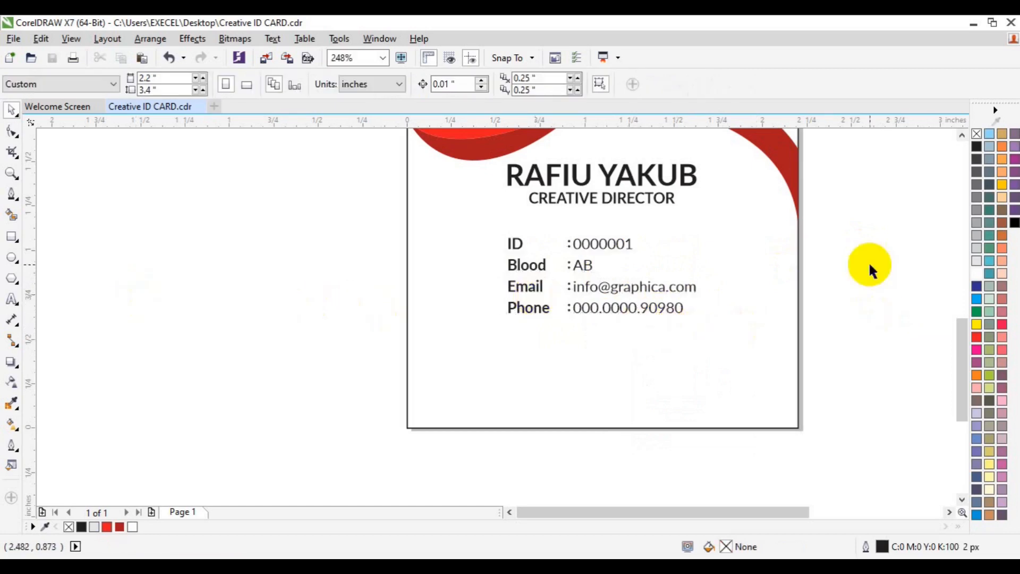
{"action": "left_click", "coordinate": [962, 137]}
{"action": "left_click", "coordinate": [962, 137]}
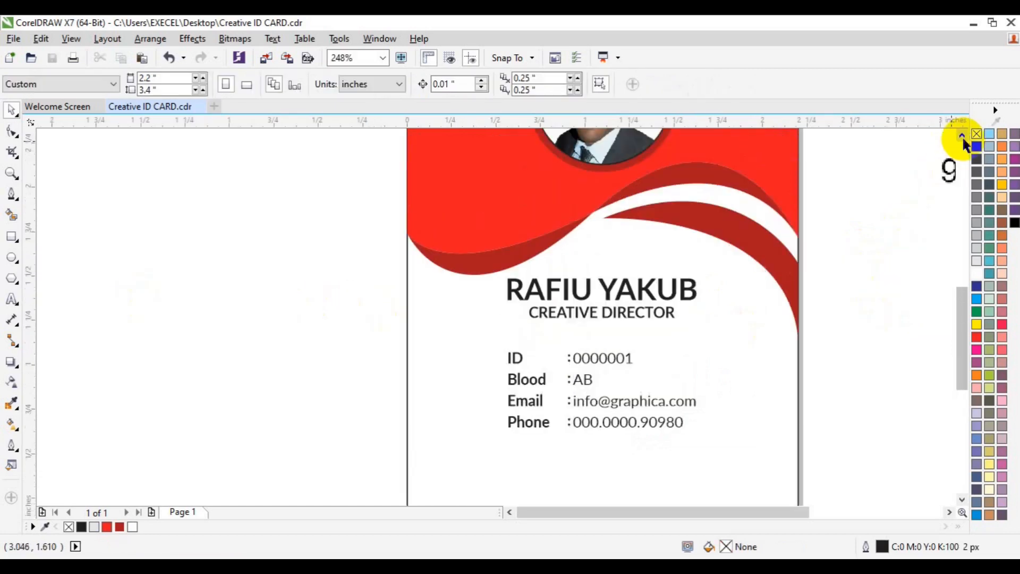
{"action": "key", "text": "Return"}
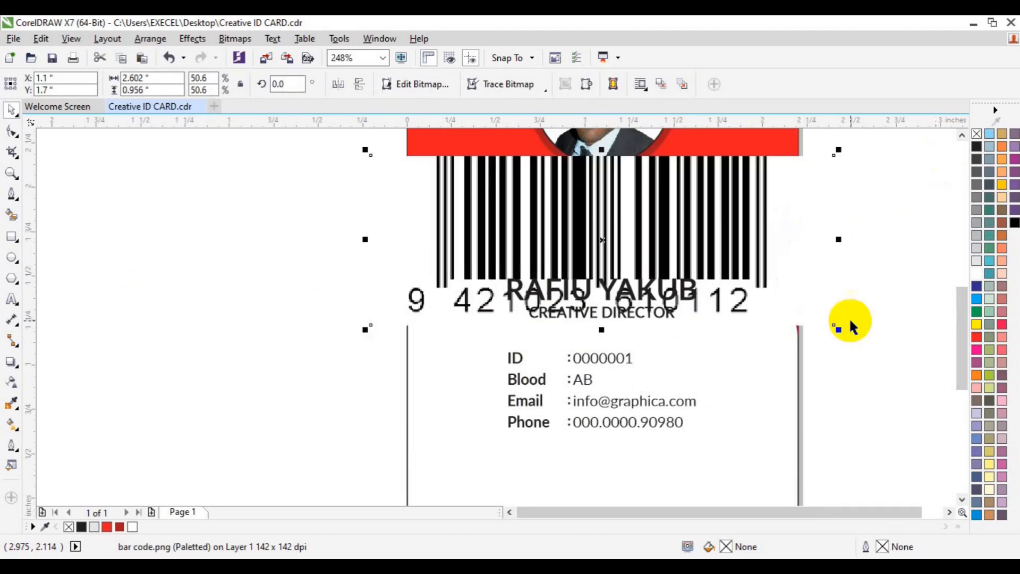
Step: Shrink the barcode to about 42% and move it below the Phone line
{"action": "left_click_drag", "start_coordinate": [842, 328], "coordinate": [732, 283]}
{"action": "left_click_drag", "start_coordinate": [616, 253], "coordinate": [618, 485]}
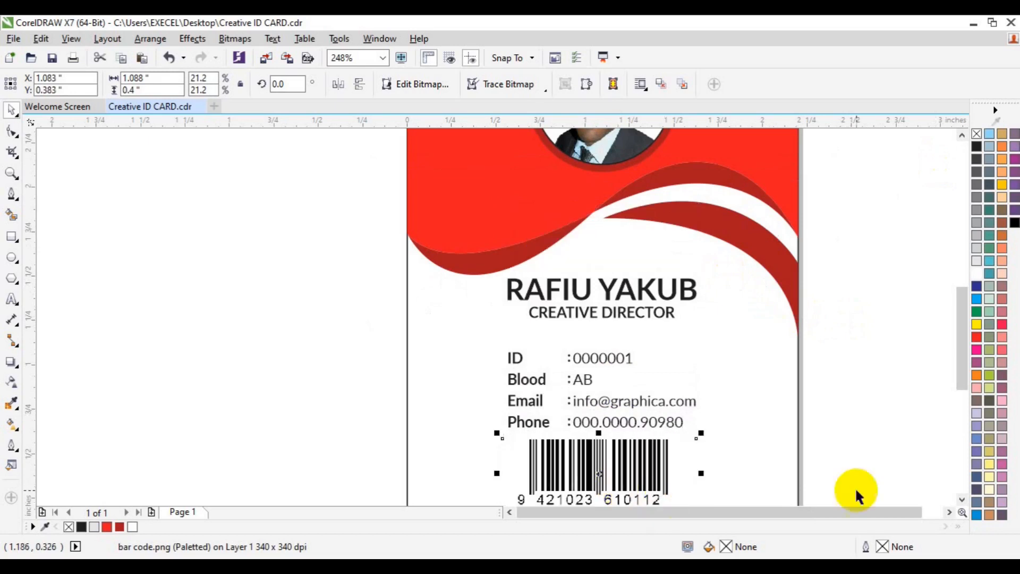
{"action": "left_click", "coordinate": [961, 499]}
{"action": "left_click", "coordinate": [613, 408]}
{"action": "left_click_drag", "start_coordinate": [613, 408], "coordinate": [612, 436]}
Step: Trim the barcode's top bars with a rectangle, then delete the leftover rectangle
{"action": "left_click", "coordinate": [22, 242]}
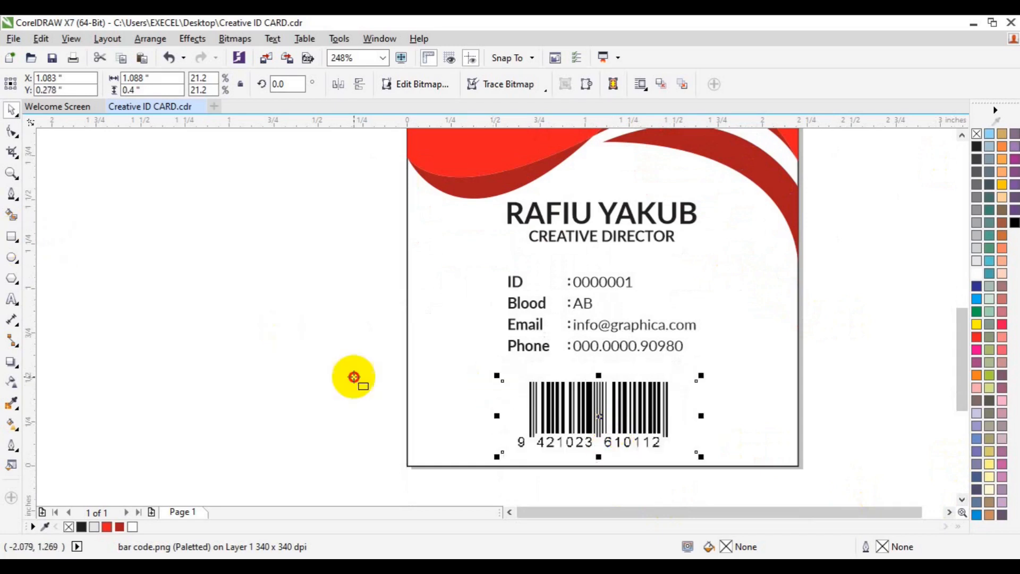
{"action": "left_click_drag", "start_coordinate": [327, 333], "coordinate": [716, 405]}
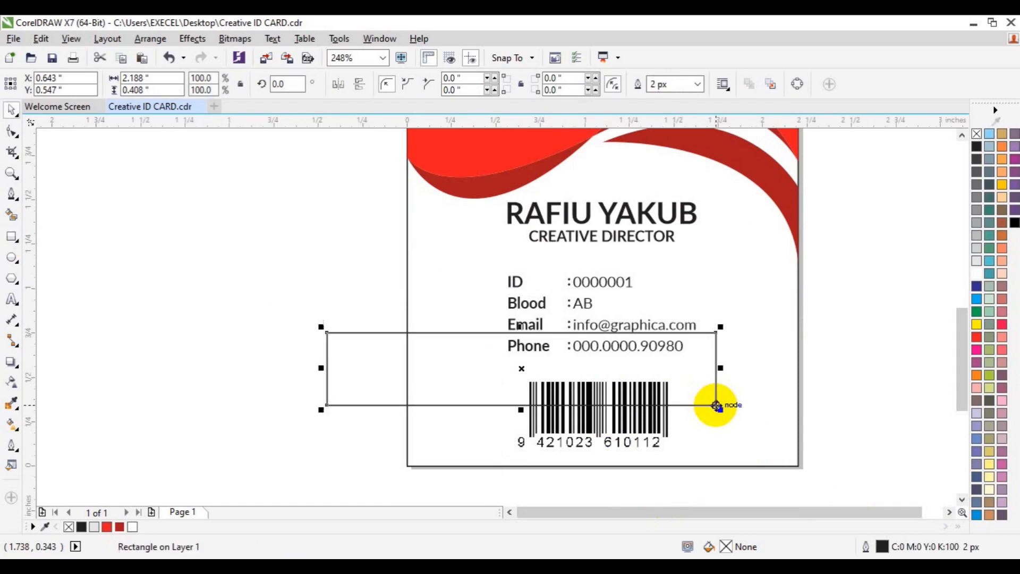
{"action": "key", "text": "Right"}
{"action": "key", "text": "Right"}
{"action": "key", "text": "Right"}
{"action": "key", "text": "Right"}
{"action": "key", "text": "Right"}
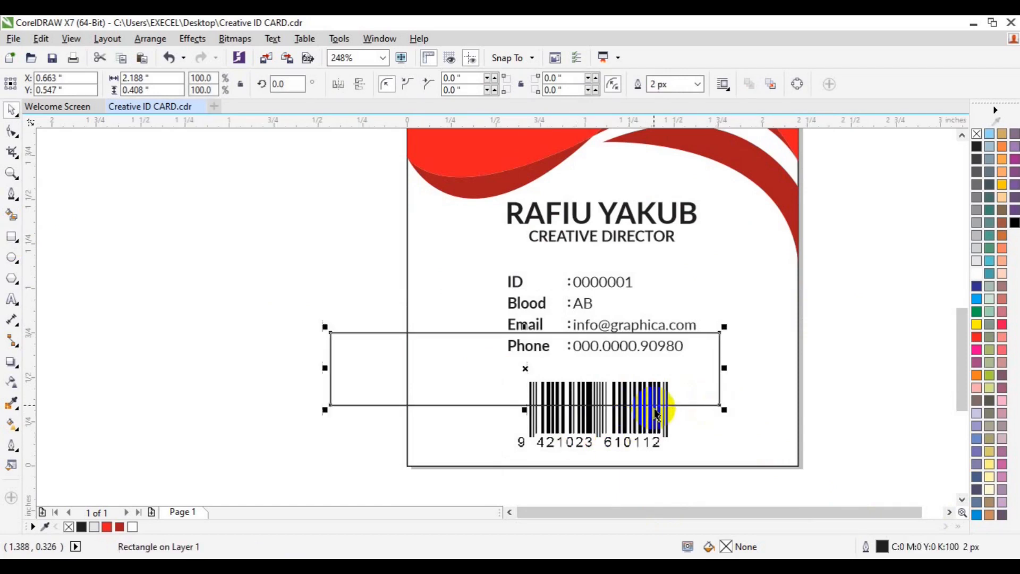
{"action": "left_click", "coordinate": [655, 440], "text": "shift"}
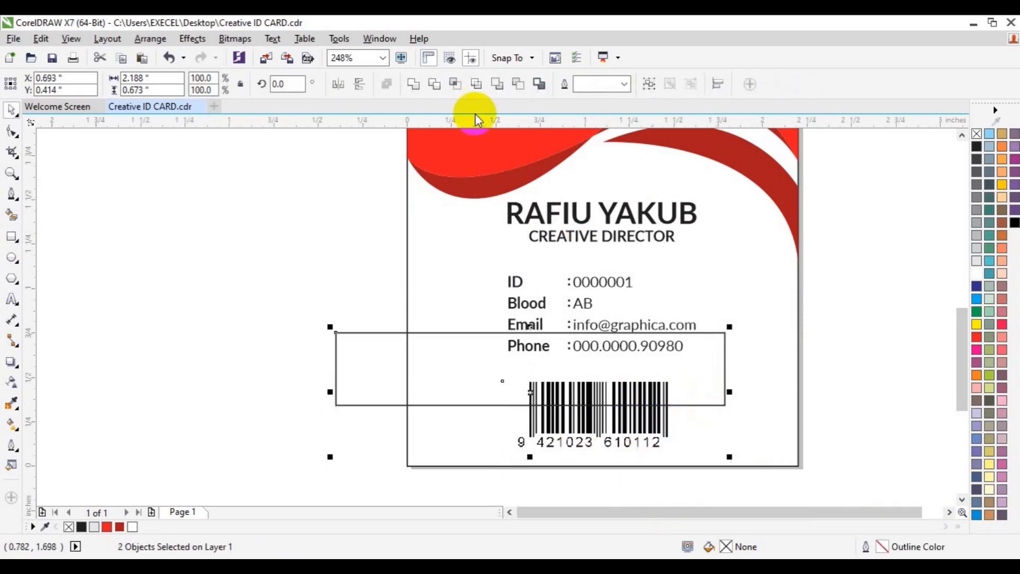
{"action": "left_click", "coordinate": [437, 83]}
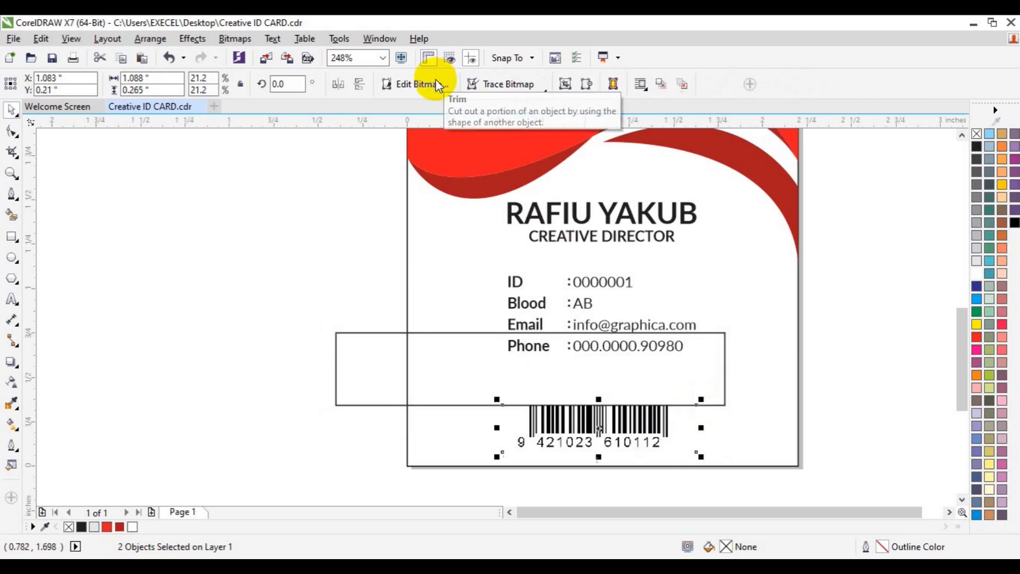
{"action": "left_click", "coordinate": [375, 370]}
{"action": "key", "text": "Delete"}
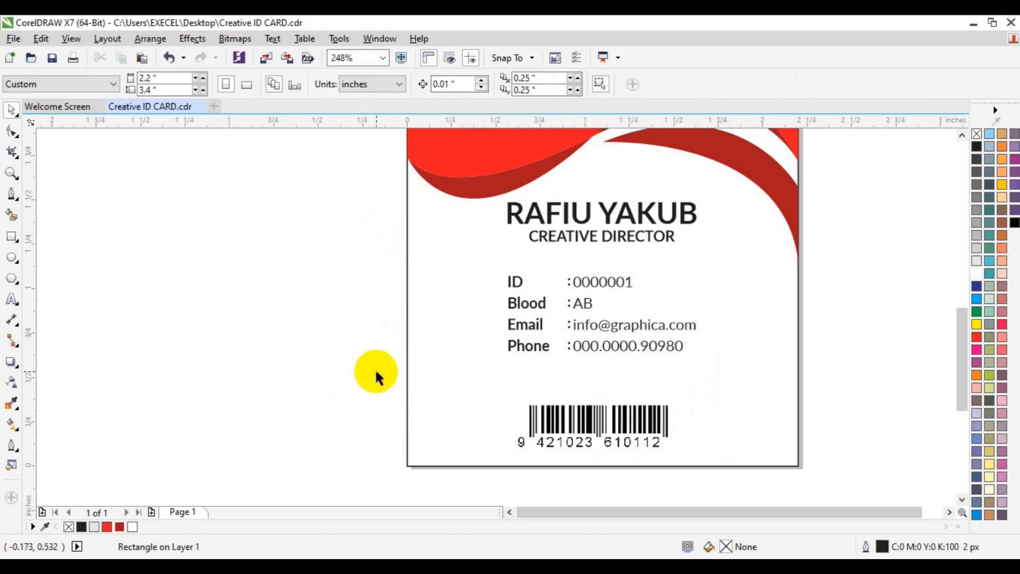
{"action": "left_click", "coordinate": [584, 417]}
{"action": "left_click", "coordinate": [778, 393], "text": "shift"}
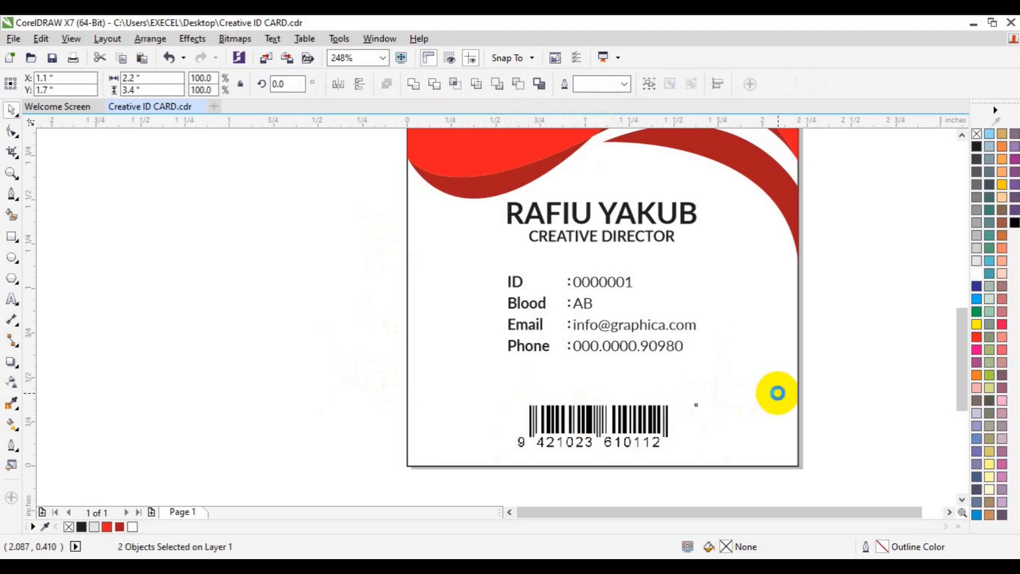
{"action": "left_click", "coordinate": [903, 393]}
{"action": "left_click", "coordinate": [595, 440]}
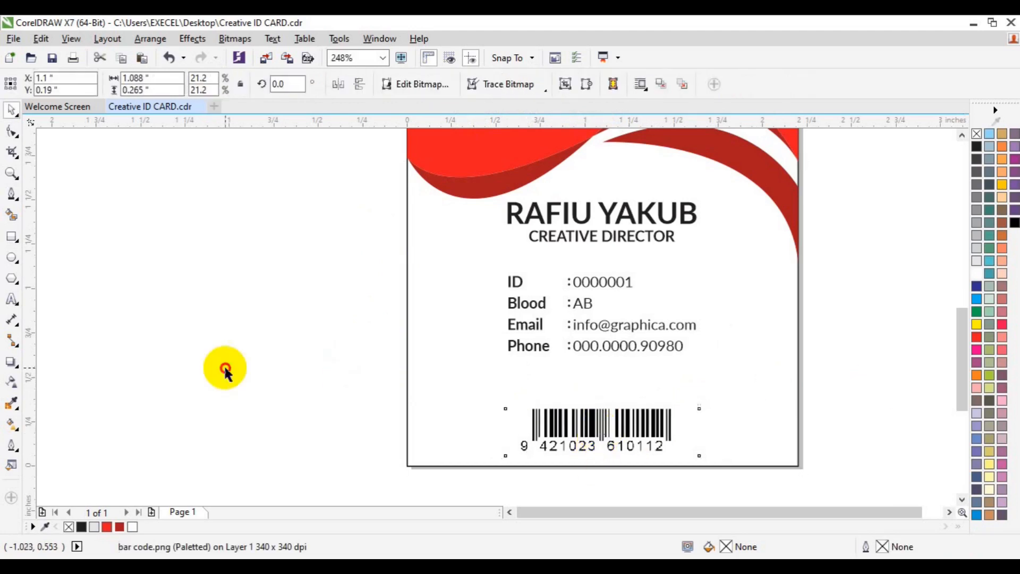
{"action": "left_click", "coordinate": [12, 299]}
{"action": "left_click", "coordinate": [177, 391]}
{"action": "type", "text": "in"}
{"action": "key", "text": "ctrl+a"}
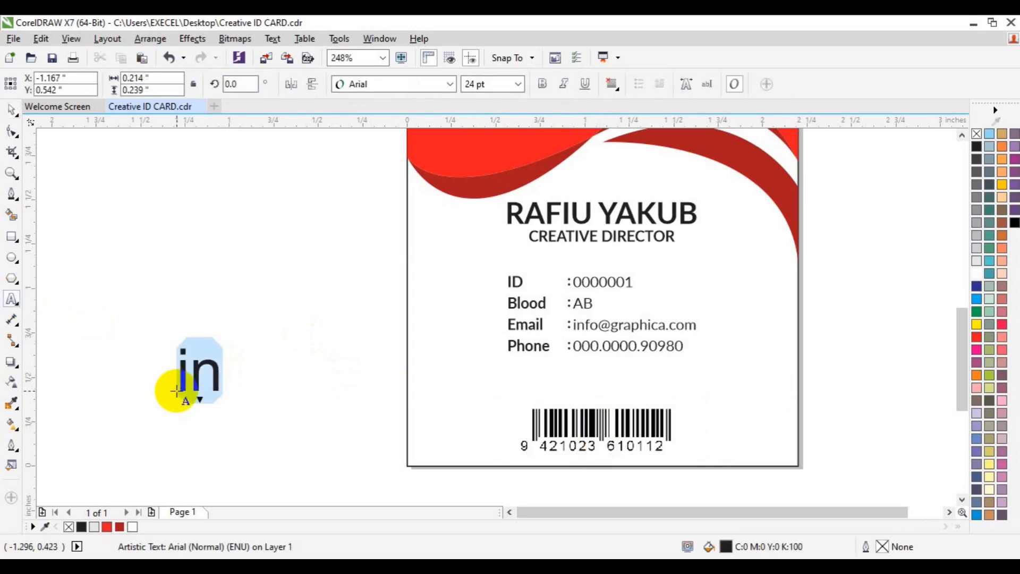
{"action": "type", "text": "www.xlgraphica.com"}
{"action": "key", "text": "ctrl+a"}
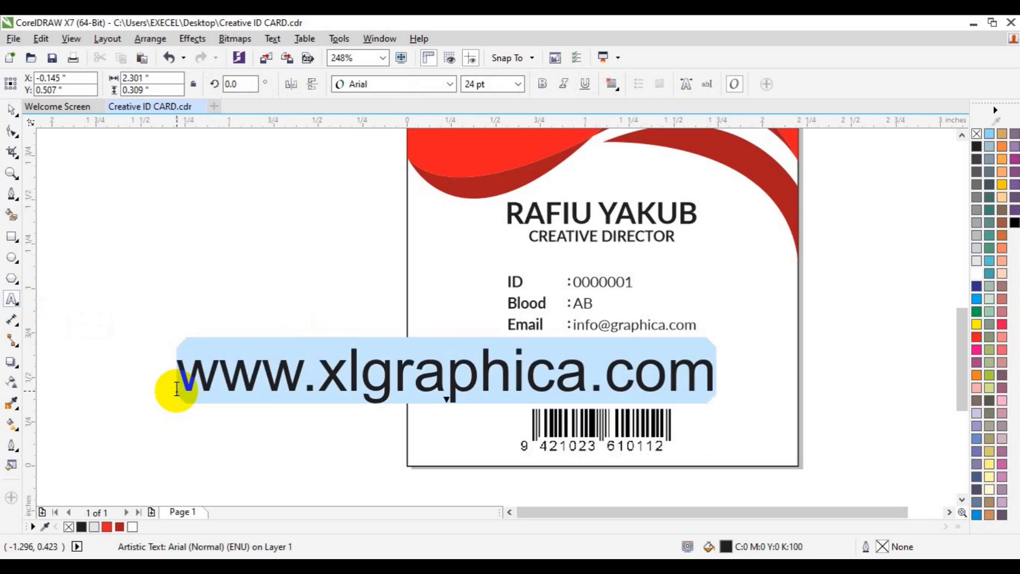
Step: Format the website text in Lato Medium at 8 pt
{"action": "left_click", "coordinate": [451, 84]}
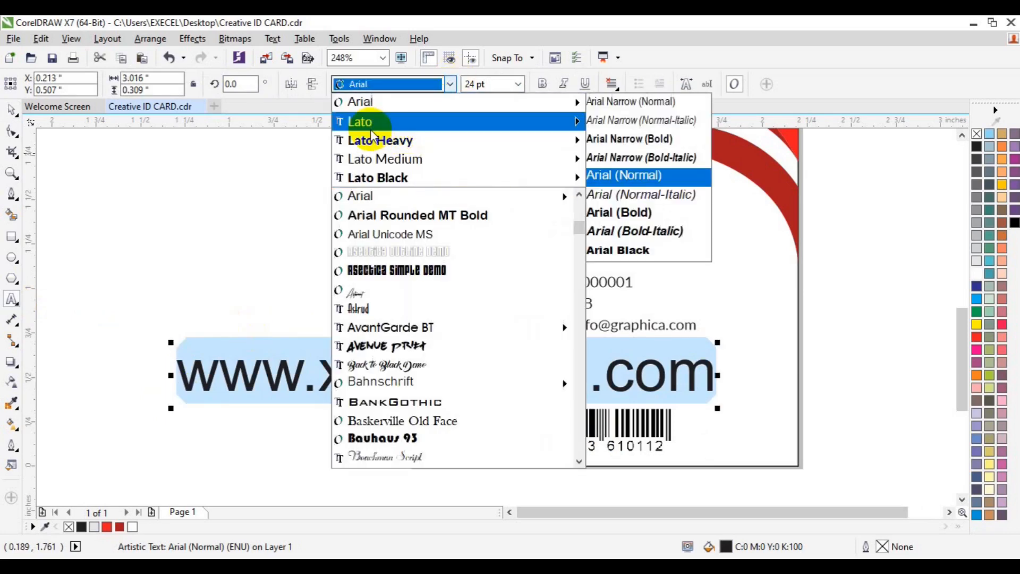
{"action": "mouse_move", "coordinate": [371, 129]}
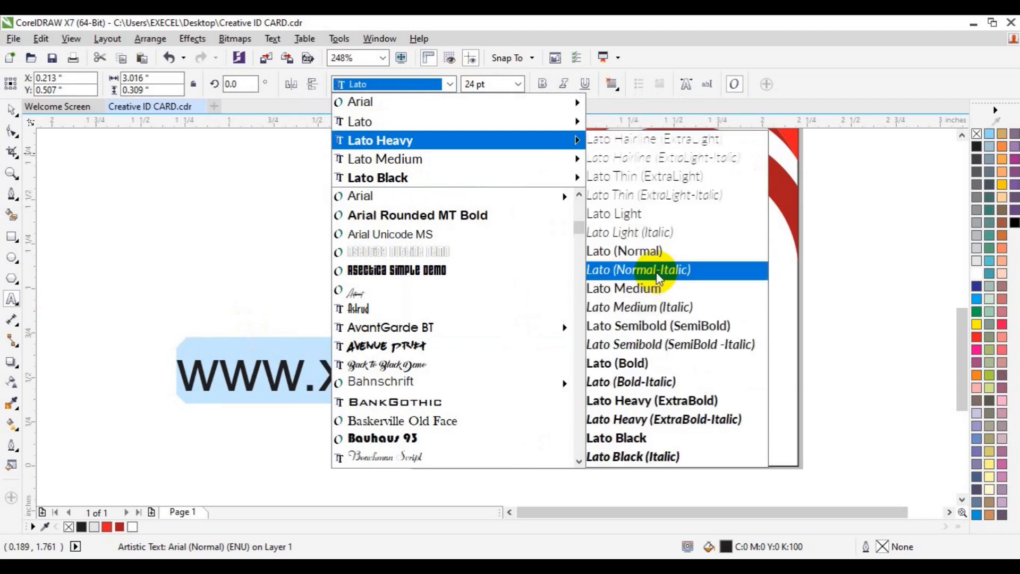
{"action": "left_click", "coordinate": [654, 286]}
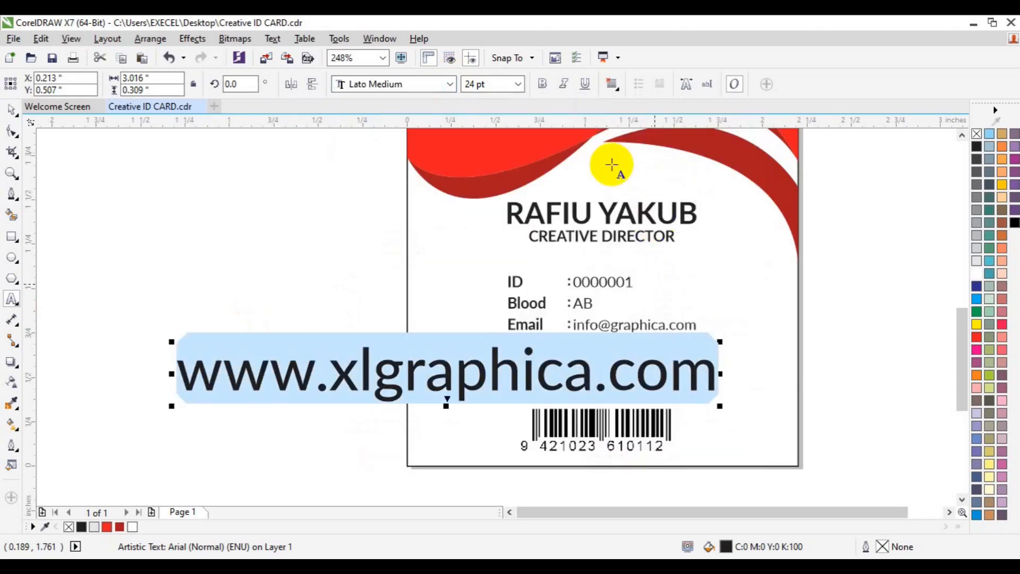
{"action": "left_click", "coordinate": [517, 84]}
{"action": "left_click", "coordinate": [493, 124]}
Step: Shrink the website text to 5 pt, centre it, and place it just above the barcode
{"action": "left_click", "coordinate": [13, 113]}
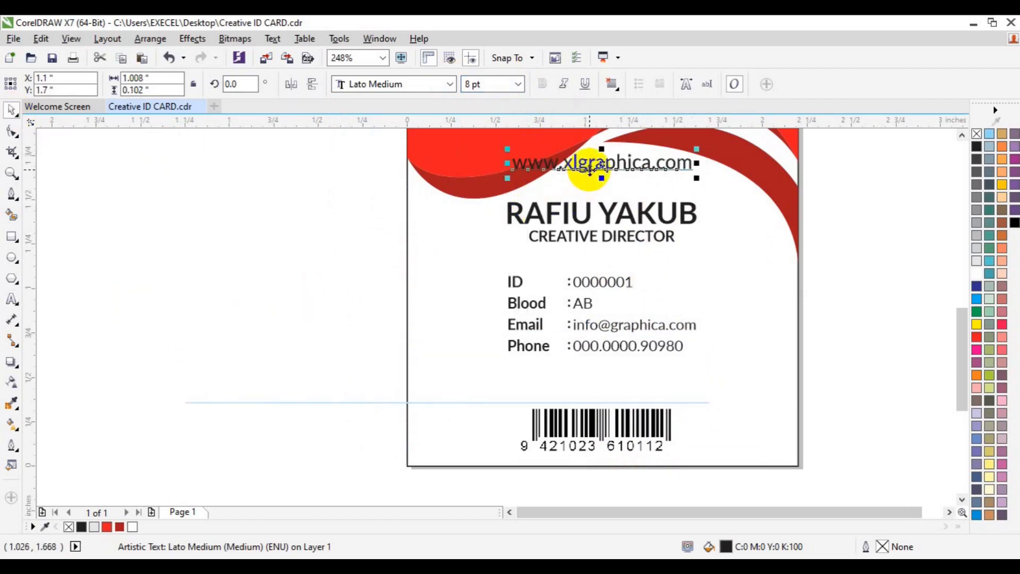
{"action": "left_click_drag", "start_coordinate": [590, 169], "coordinate": [581, 389]}
{"action": "double_click", "coordinate": [468, 86]}
{"action": "type", "text": "5"}
{"action": "key", "text": "Return"}
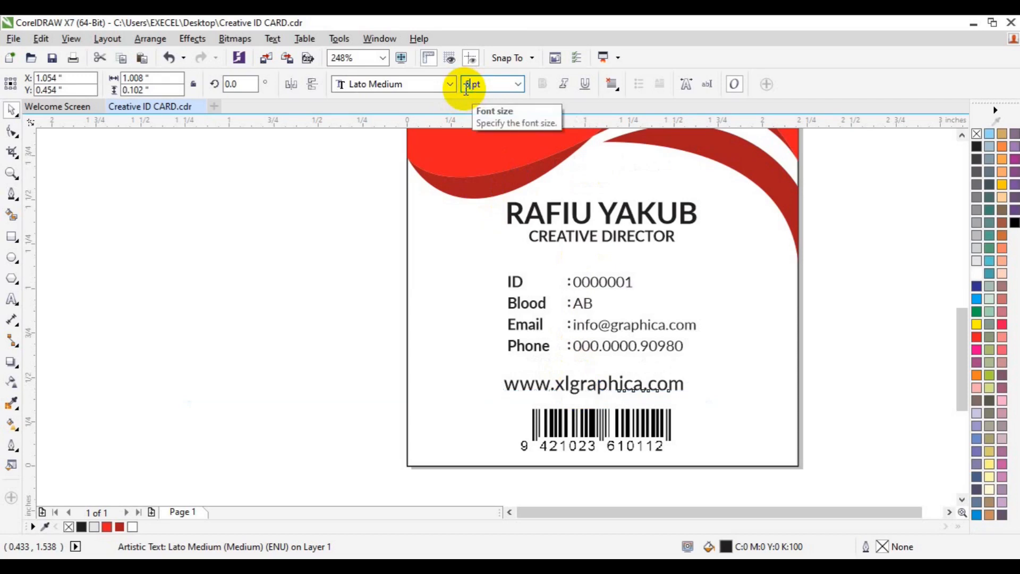
{"action": "key", "text": "p"}
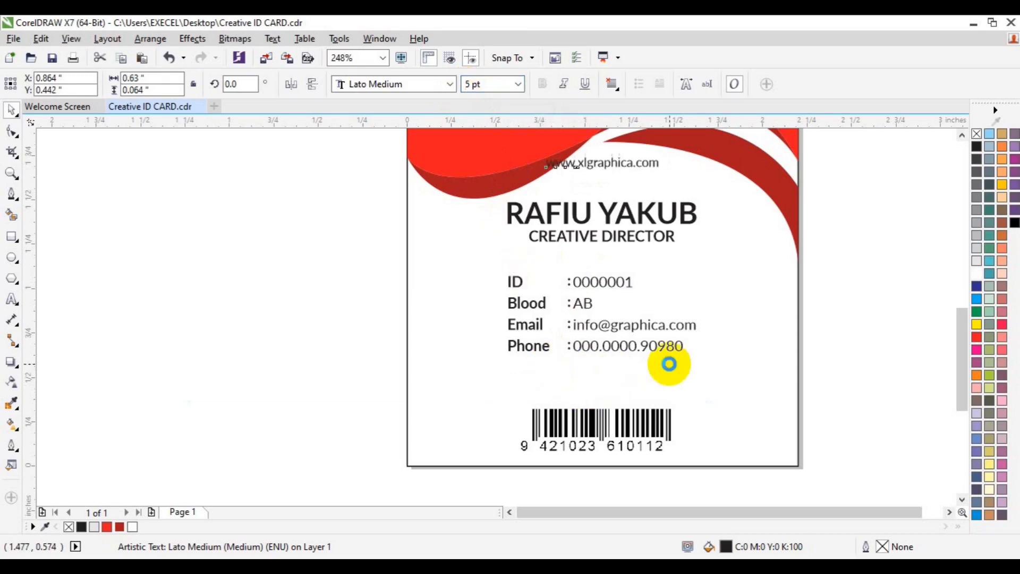
{"action": "left_click_drag", "start_coordinate": [602, 167], "coordinate": [594, 390]}
{"action": "left_click", "coordinate": [729, 377], "text": "shift"}
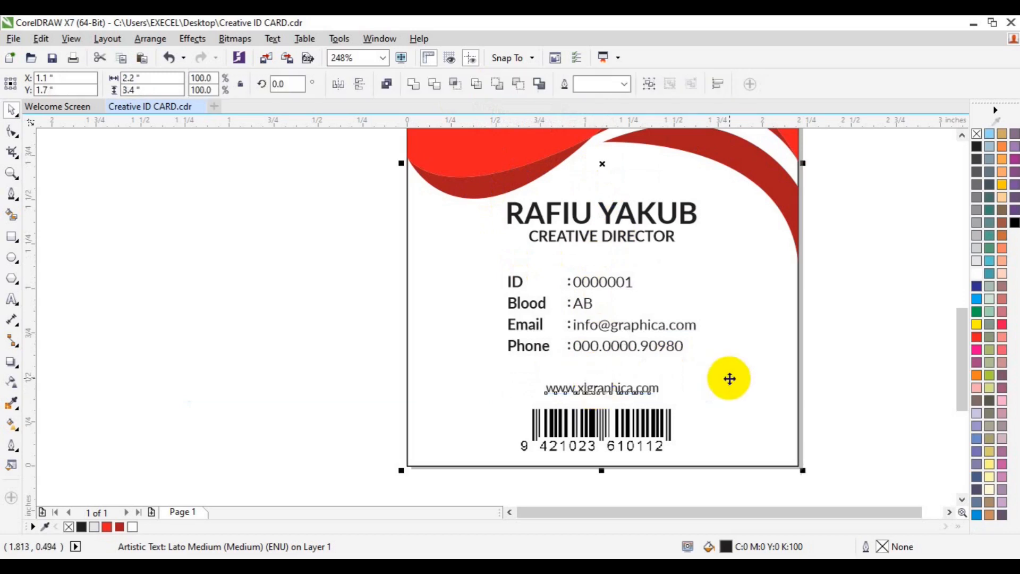
{"action": "left_click", "coordinate": [894, 348]}
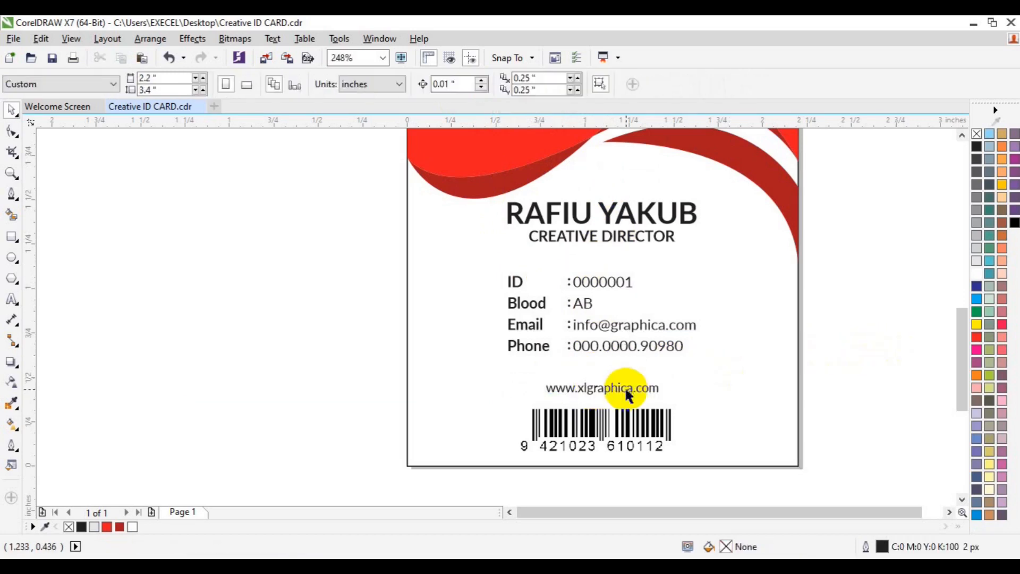
{"action": "left_click", "coordinate": [619, 387]}
{"action": "left_click", "coordinate": [107, 526]}
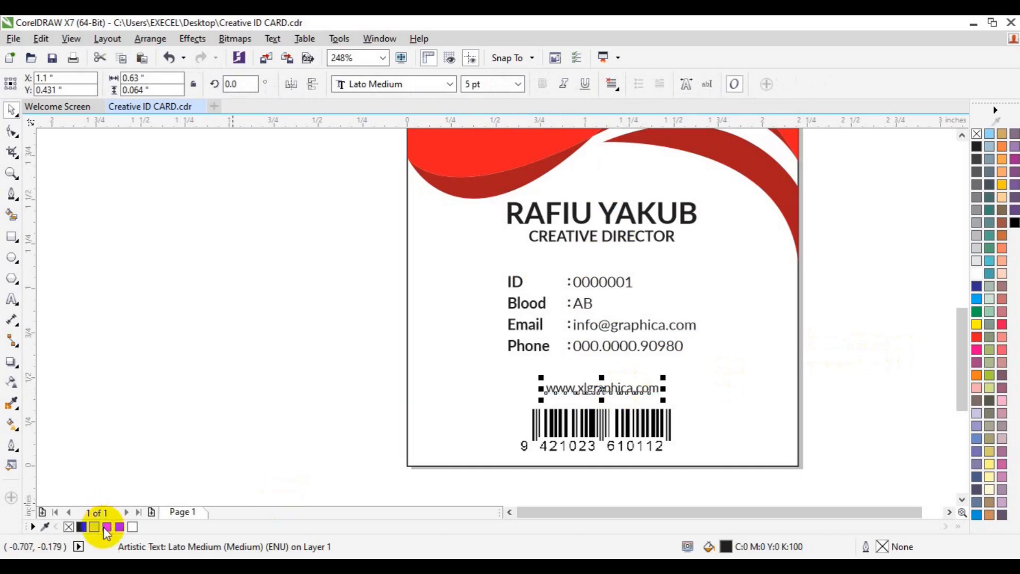
{"action": "left_click", "coordinate": [190, 411]}
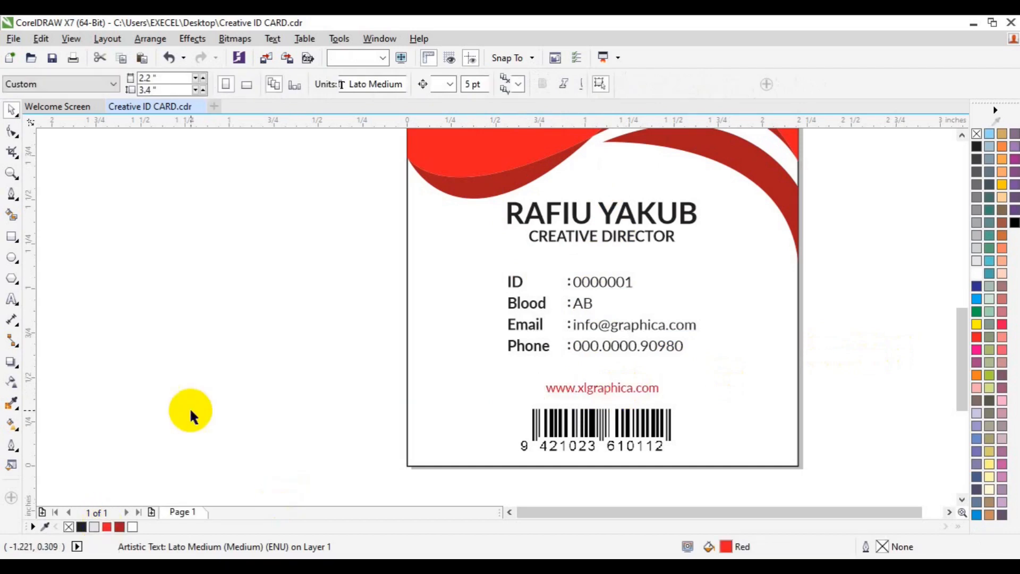
Step: Zoom out and recentre the view to show the whole finished ID card
{"action": "left_click", "coordinate": [11, 173]}
{"action": "left_click", "coordinate": [105, 84]}
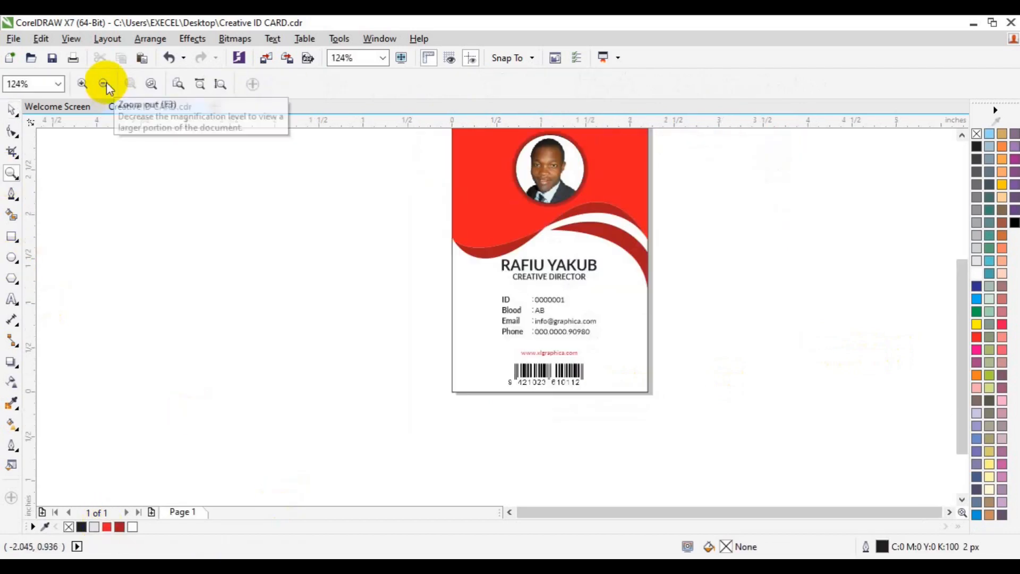
{"action": "key", "text": "space"}
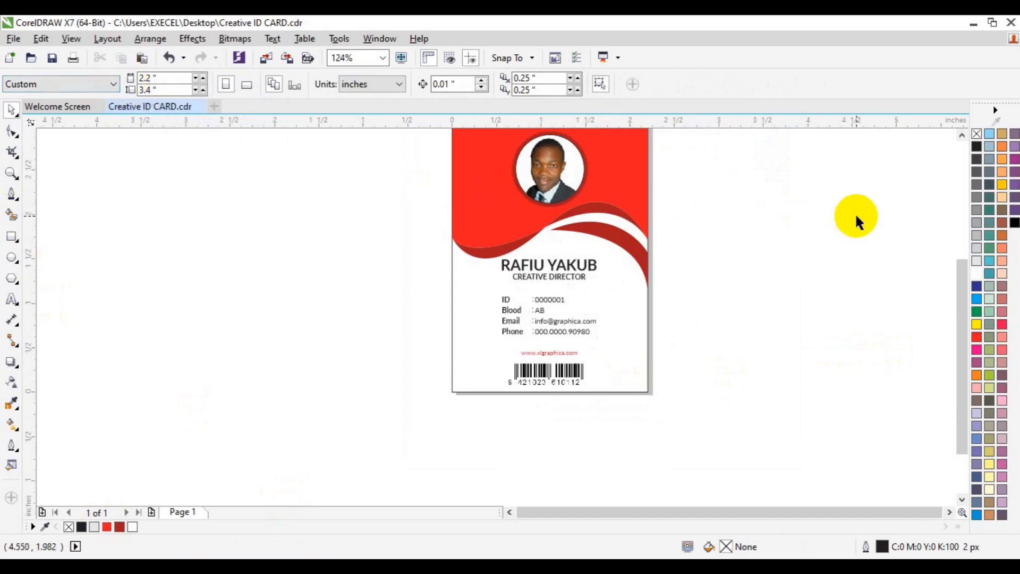
{"action": "left_click", "coordinate": [961, 136]}
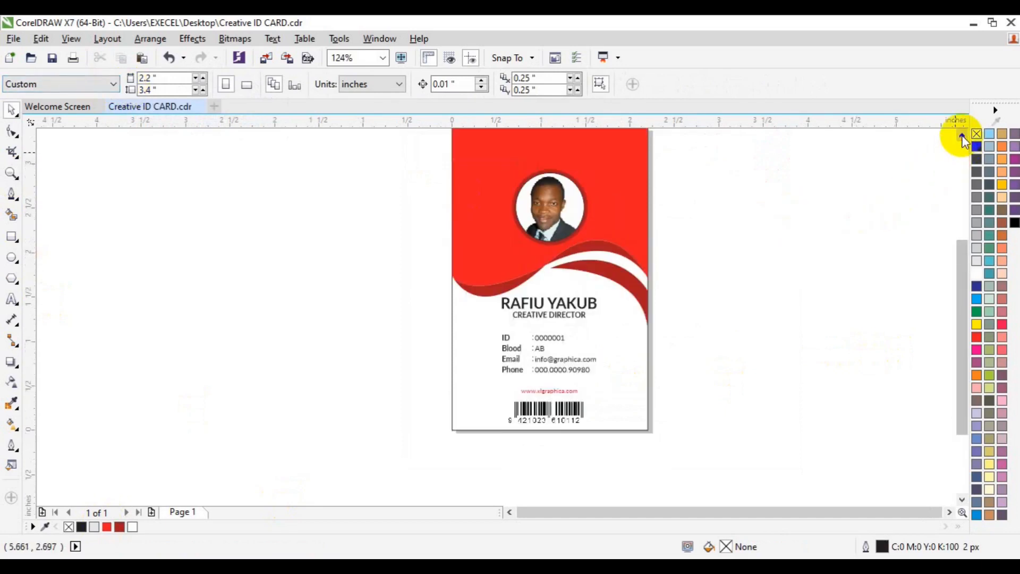
{"action": "left_click", "coordinate": [962, 136]}
{"action": "left_click", "coordinate": [947, 513]}
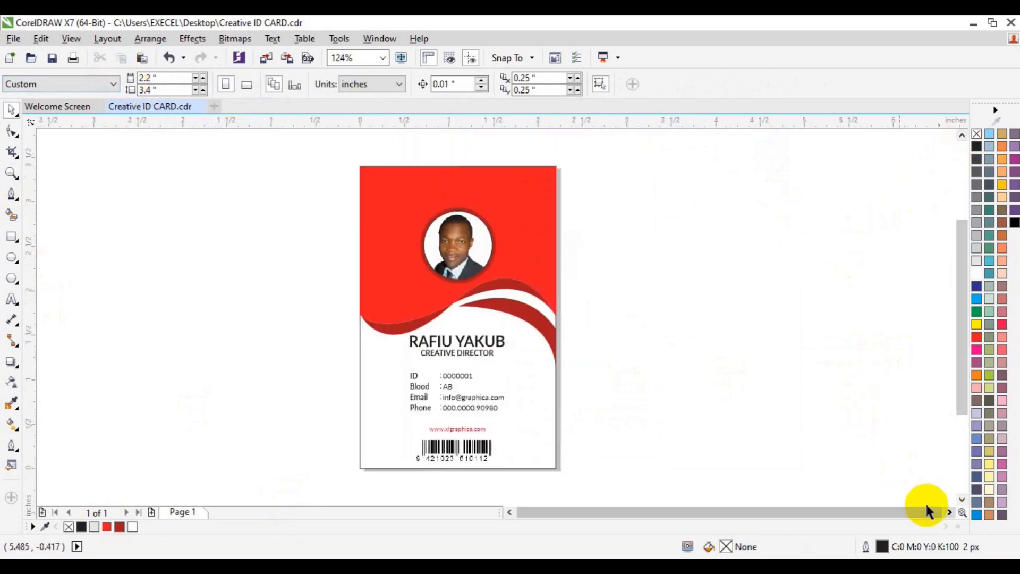